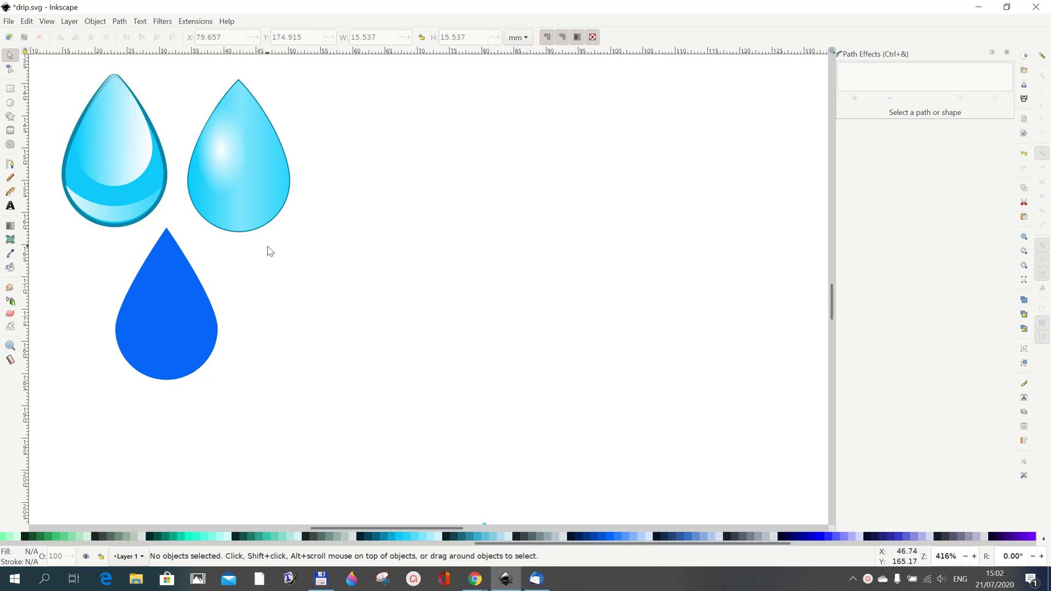
Step: Add a rectangular grid to the document with its X and Y spacing set to 10 px
{"action": "left_click", "coordinate": [9, 23]}
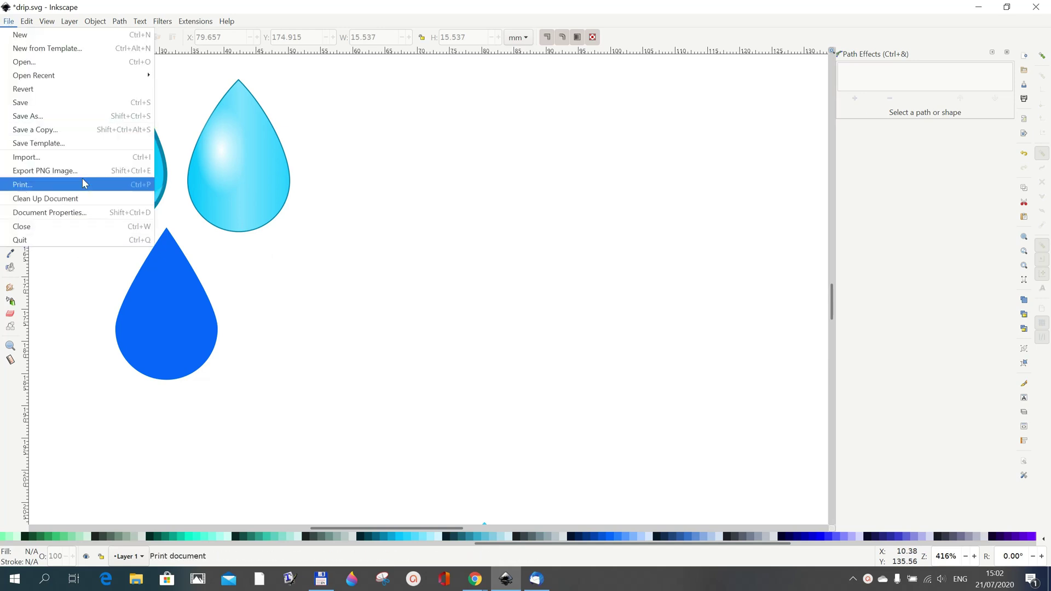
{"action": "left_click", "coordinate": [80, 218]}
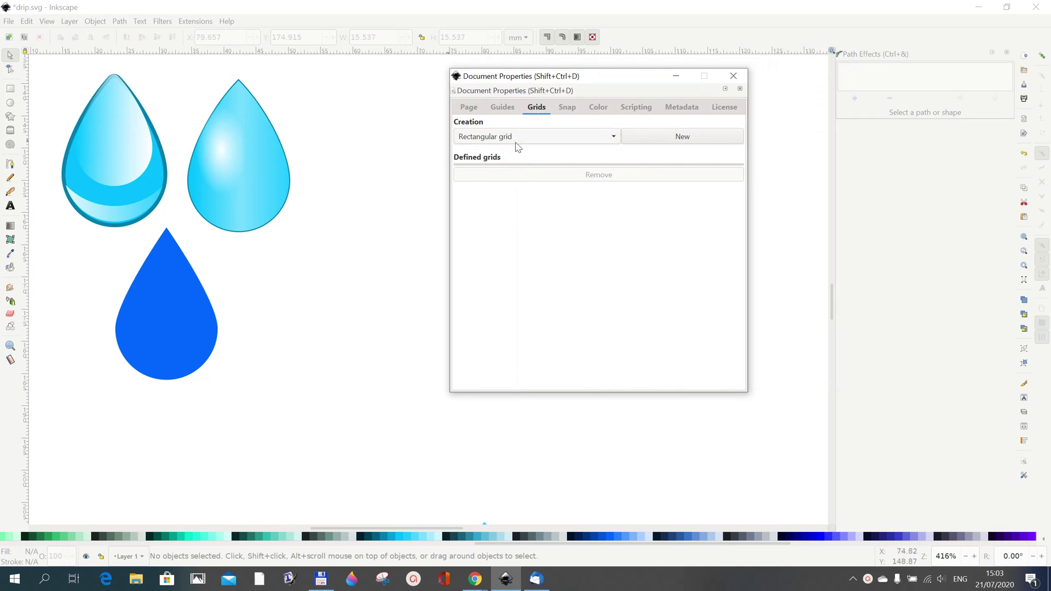
{"action": "left_click", "coordinate": [677, 143]}
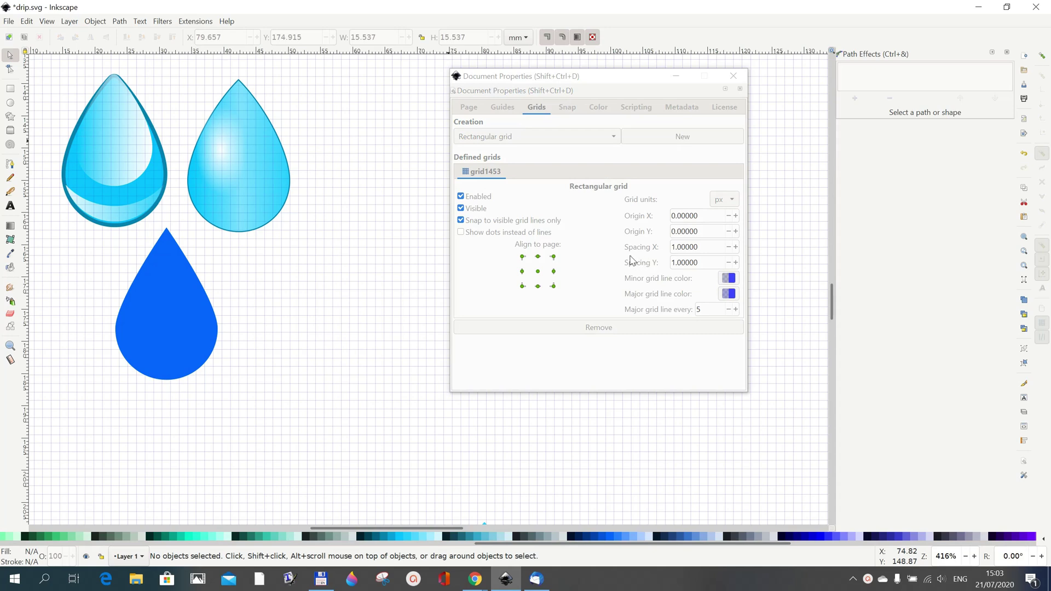
{"action": "left_click", "coordinate": [676, 247]}
{"action": "left_click", "coordinate": [677, 246]}
{"action": "type", "text": "0"}
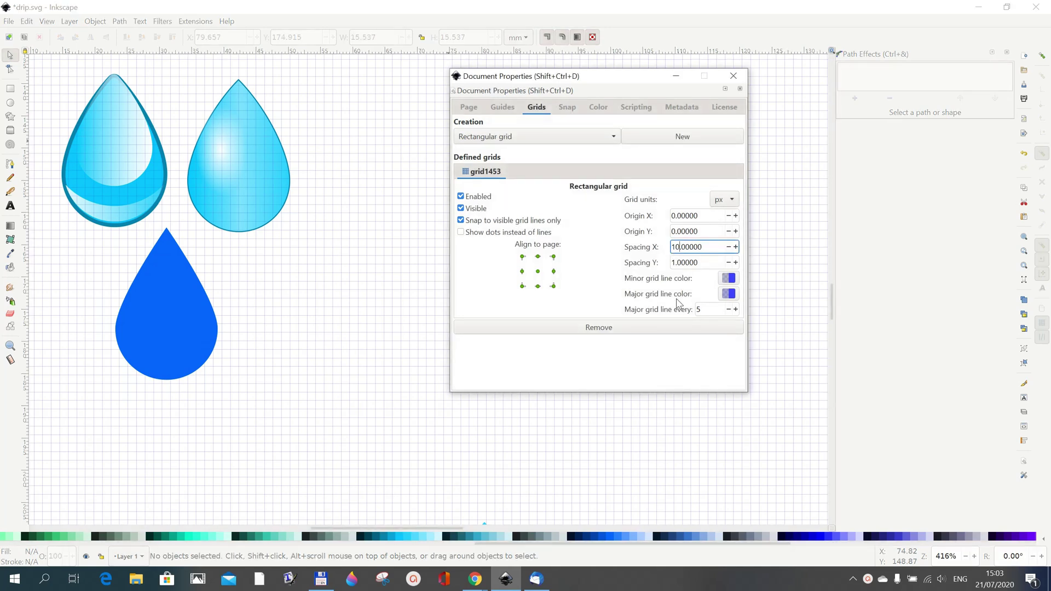
{"action": "left_click", "coordinate": [673, 263]}
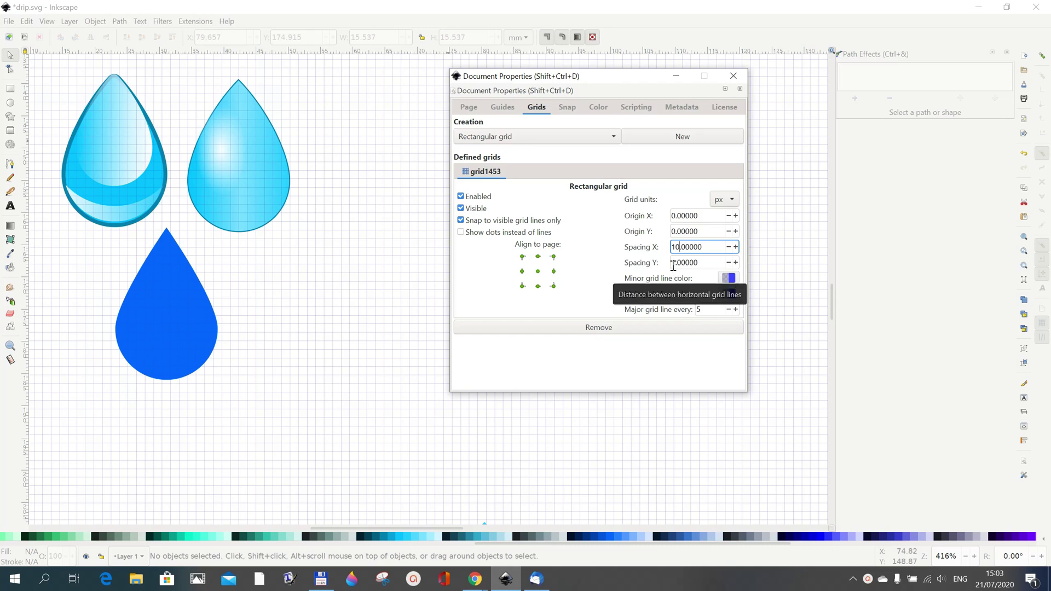
{"action": "type", "text": "0"}
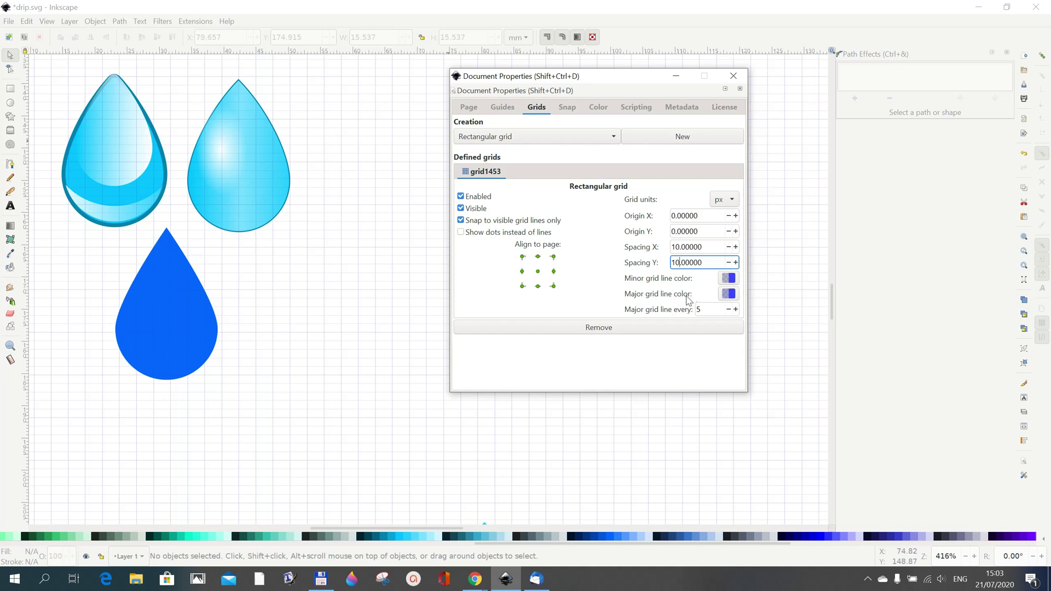
Step: Make the grid's major line color opaque and set a major grid line every 6 lines
{"action": "left_click", "coordinate": [725, 298]}
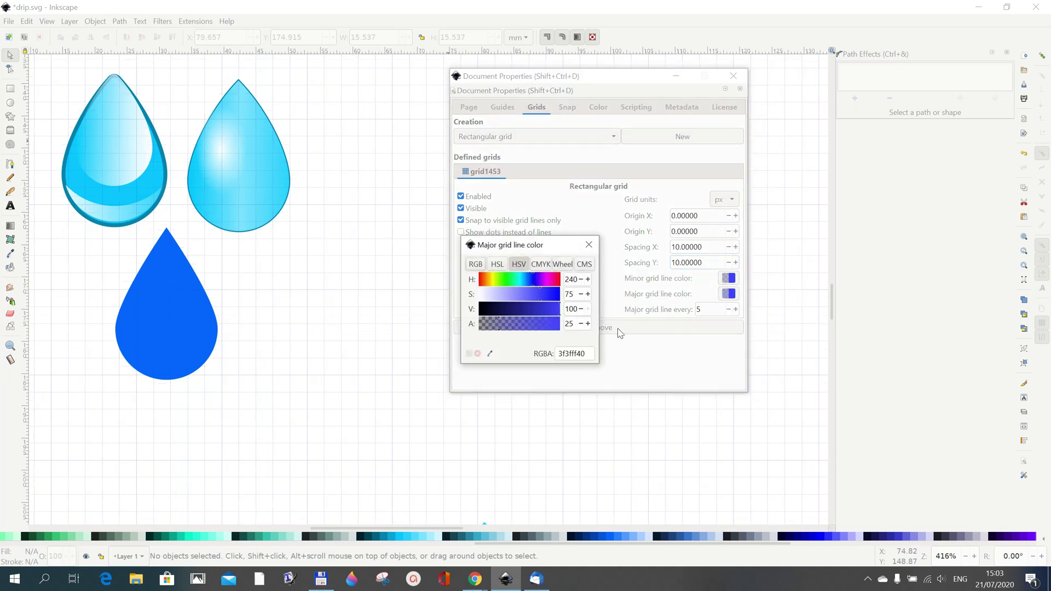
{"action": "left_click", "coordinate": [557, 327]}
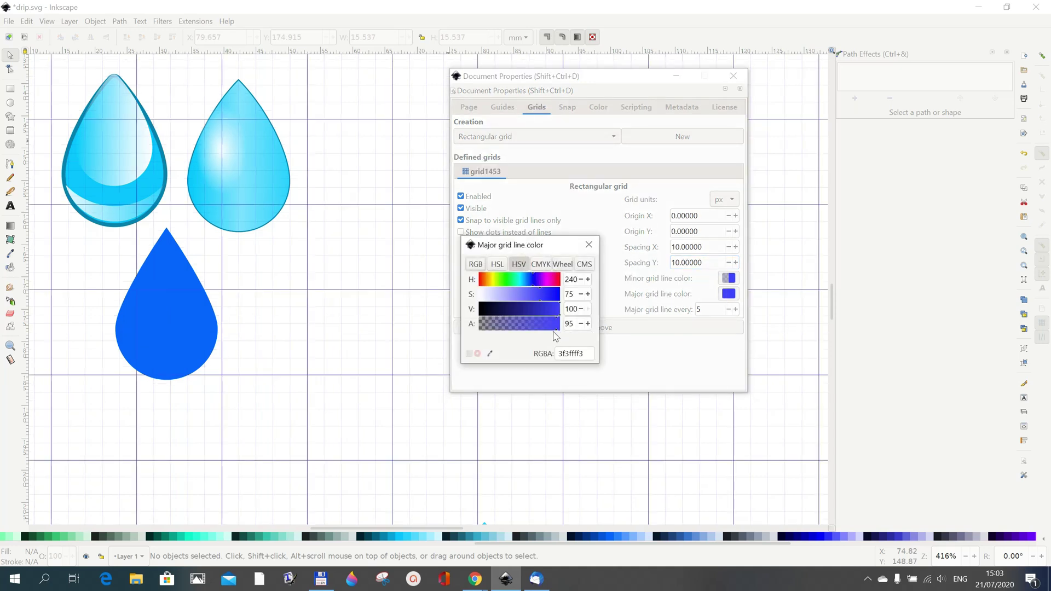
{"action": "left_click", "coordinate": [558, 331]}
{"action": "left_click", "coordinate": [560, 331]}
{"action": "left_click", "coordinate": [589, 244]}
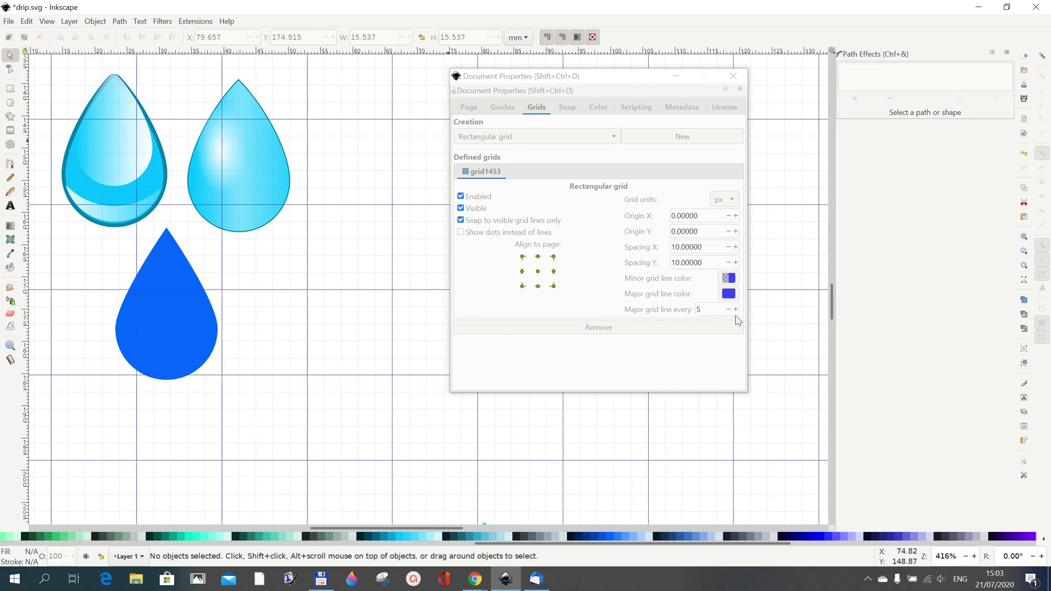
{"action": "left_click", "coordinate": [735, 309]}
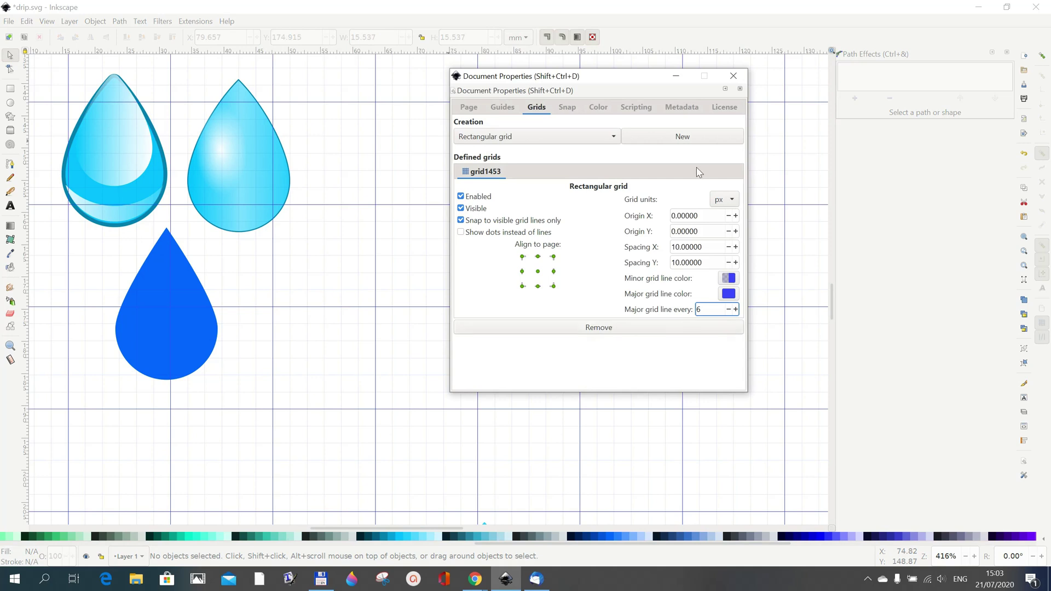
{"action": "left_click", "coordinate": [733, 76]}
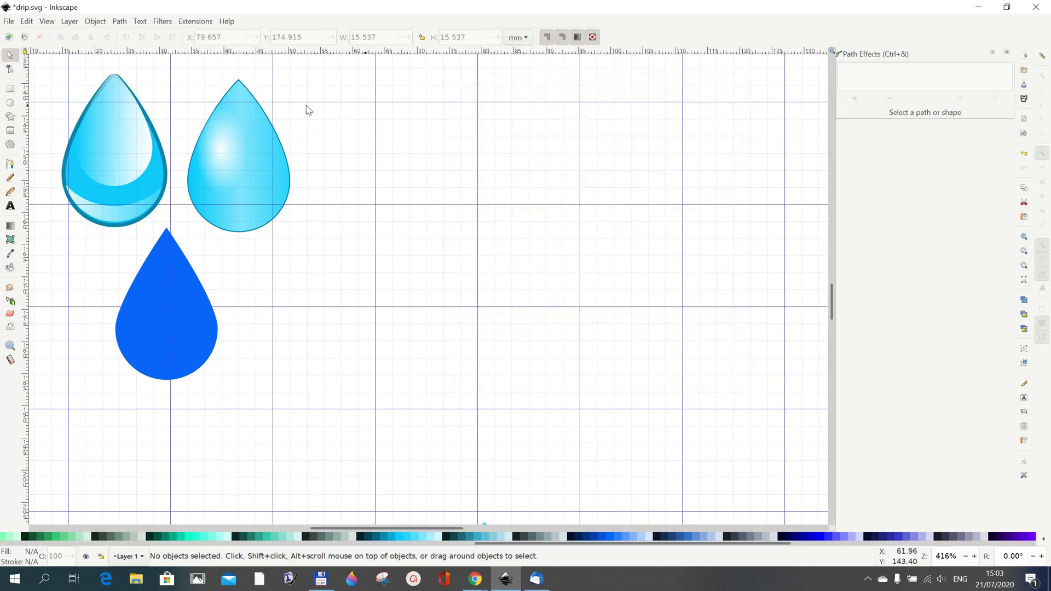
Step: Draw a circle about 15.8 mm in diameter filling one major grid square in the empty canvas area, and convert it to a path
{"action": "left_click", "coordinate": [10, 105]}
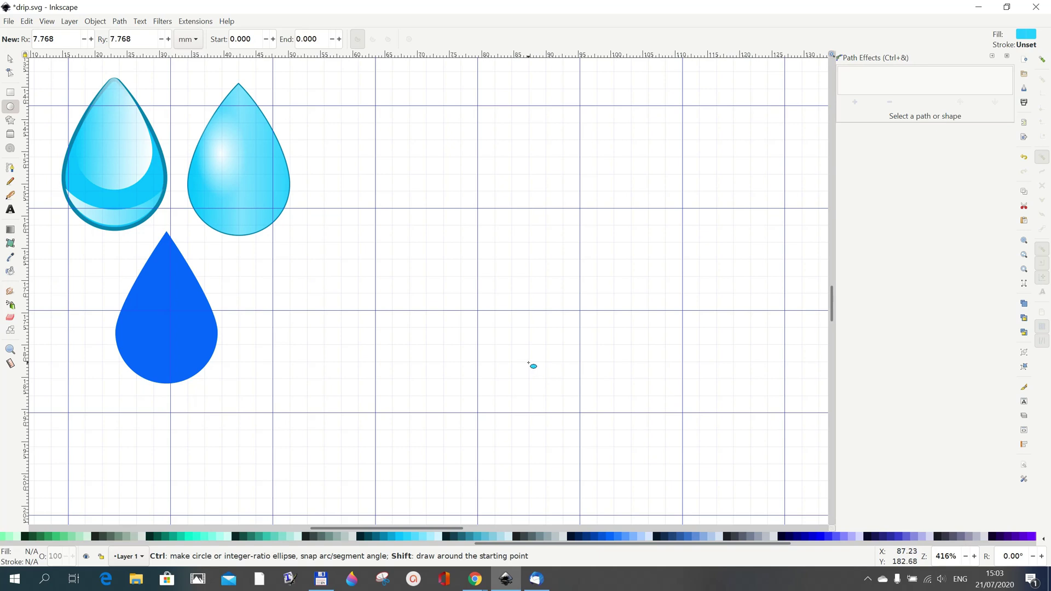
{"action": "left_click_drag", "start_coordinate": [528, 363], "coordinate": [580, 418]}
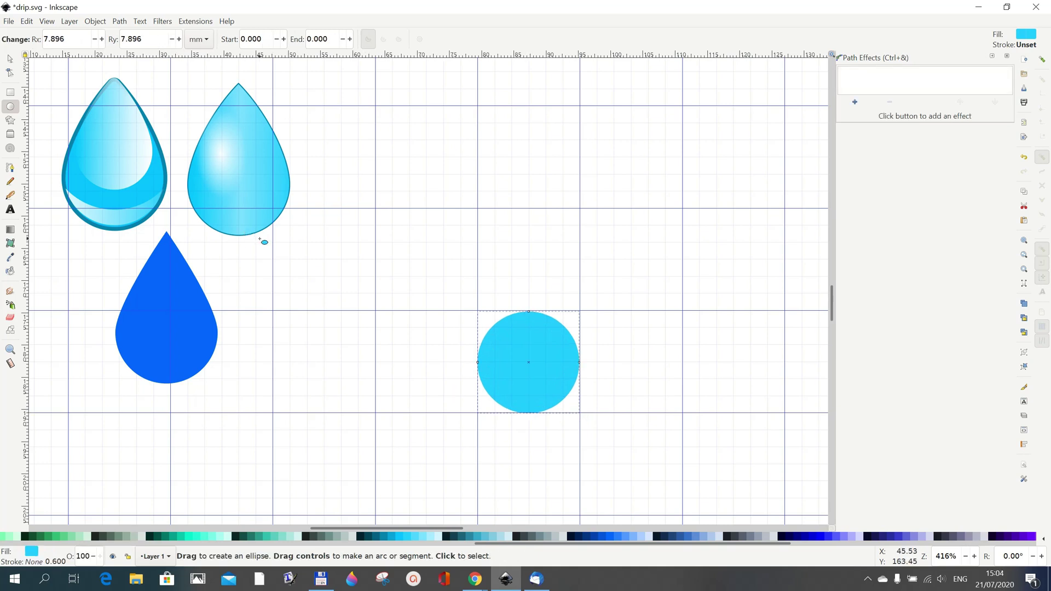
{"action": "left_click", "coordinate": [10, 58]}
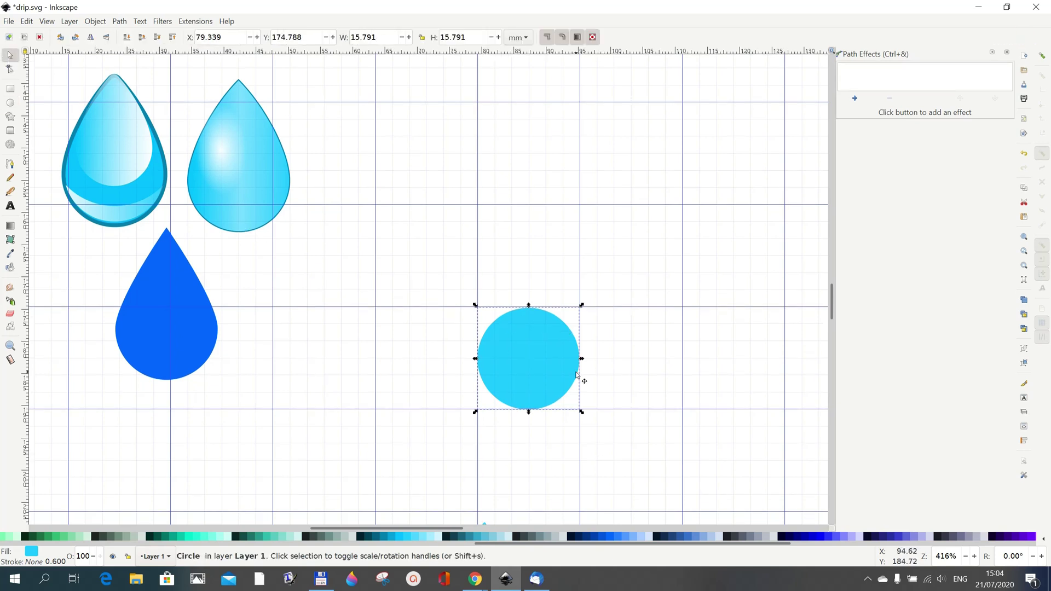
{"action": "left_click", "coordinate": [131, 23]}
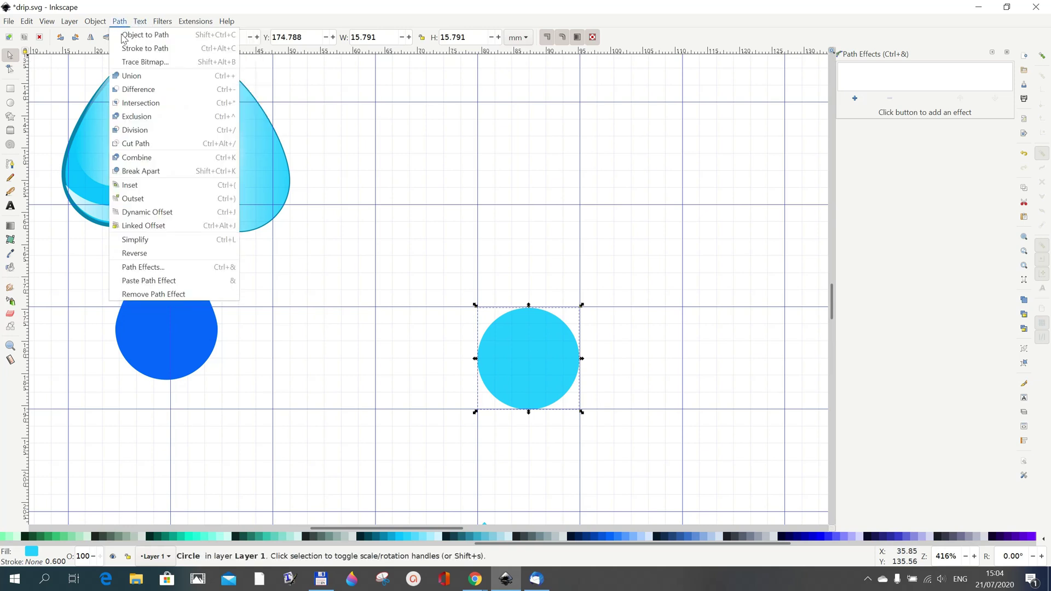
{"action": "left_click", "coordinate": [122, 36]}
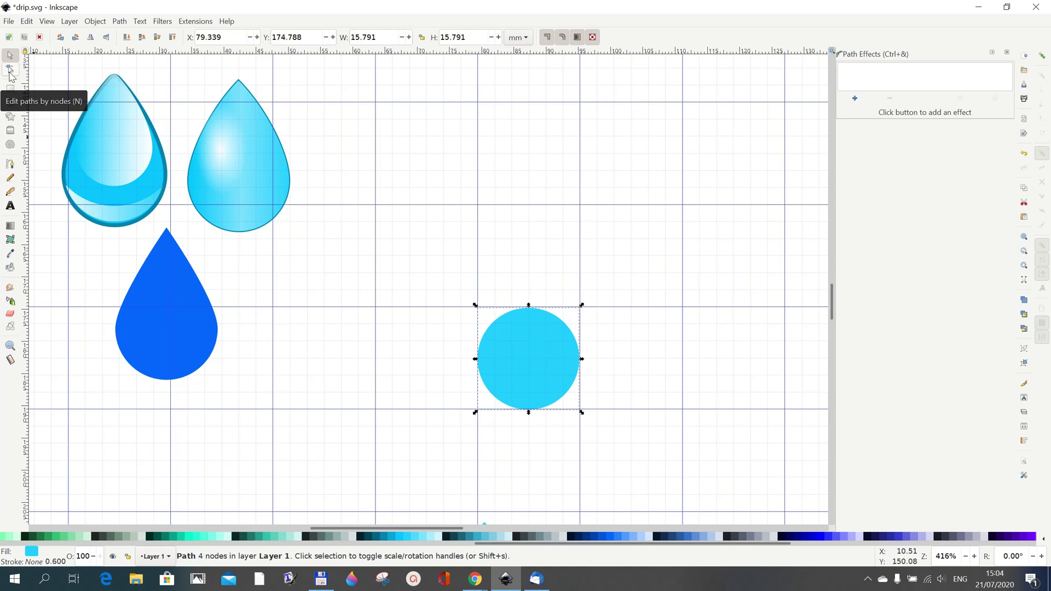
Step: Move the circle's top node straight up about 7.8 mm to stretch the path into an egg shape
{"action": "left_click", "coordinate": [9, 70]}
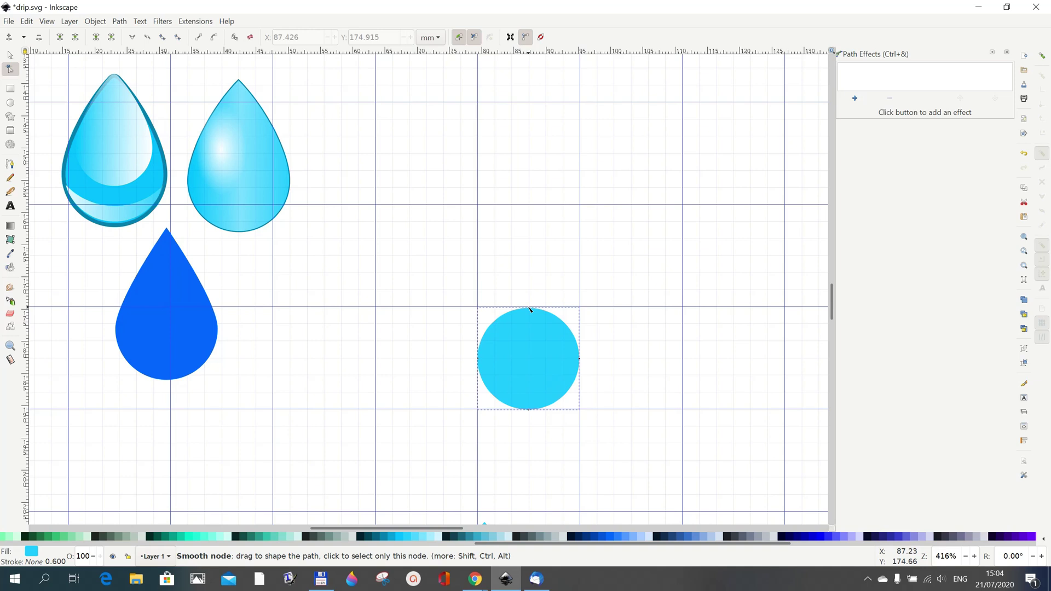
{"action": "left_click_drag", "start_coordinate": [530, 309], "coordinate": [529, 258]}
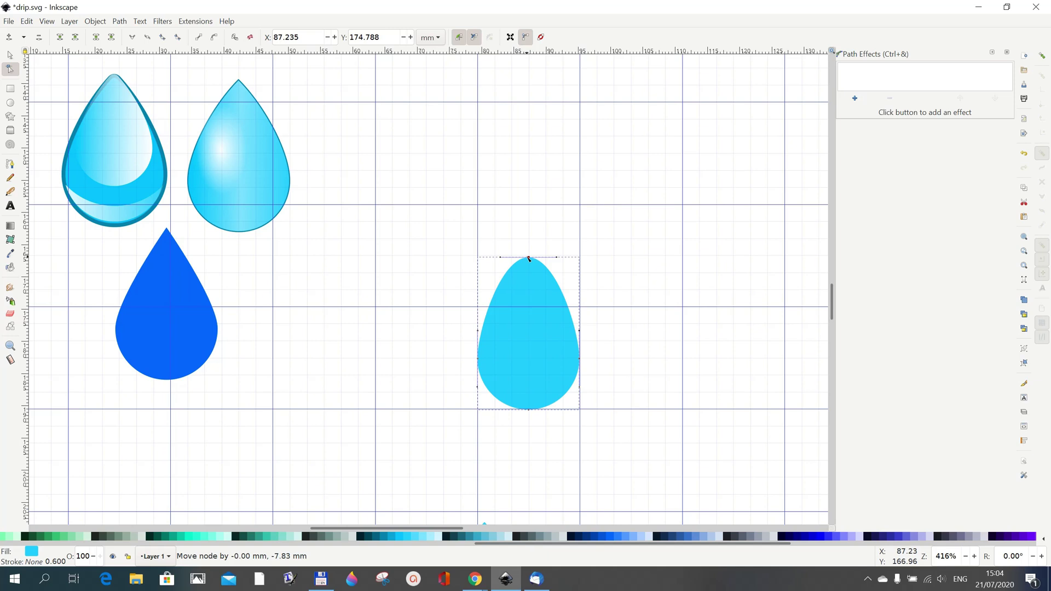
{"action": "left_click_drag", "start_coordinate": [529, 258], "coordinate": [528, 258]}
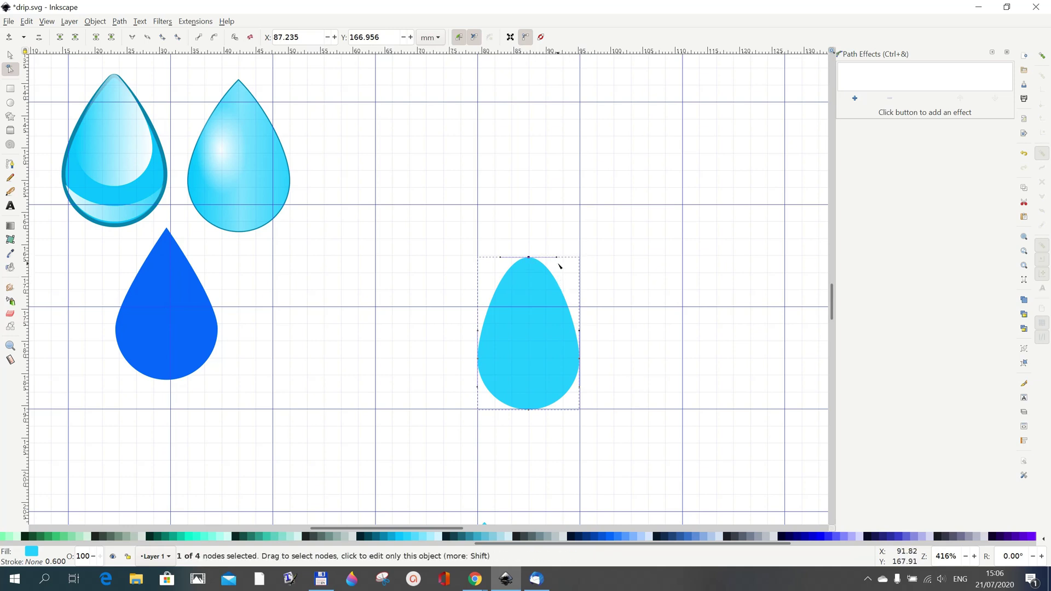
Step: Try to sharpen the egg's tip by rotating the smooth top node's handles, and return them to horizontal
{"action": "left_click_drag", "start_coordinate": [557, 260], "coordinate": [529, 284]}
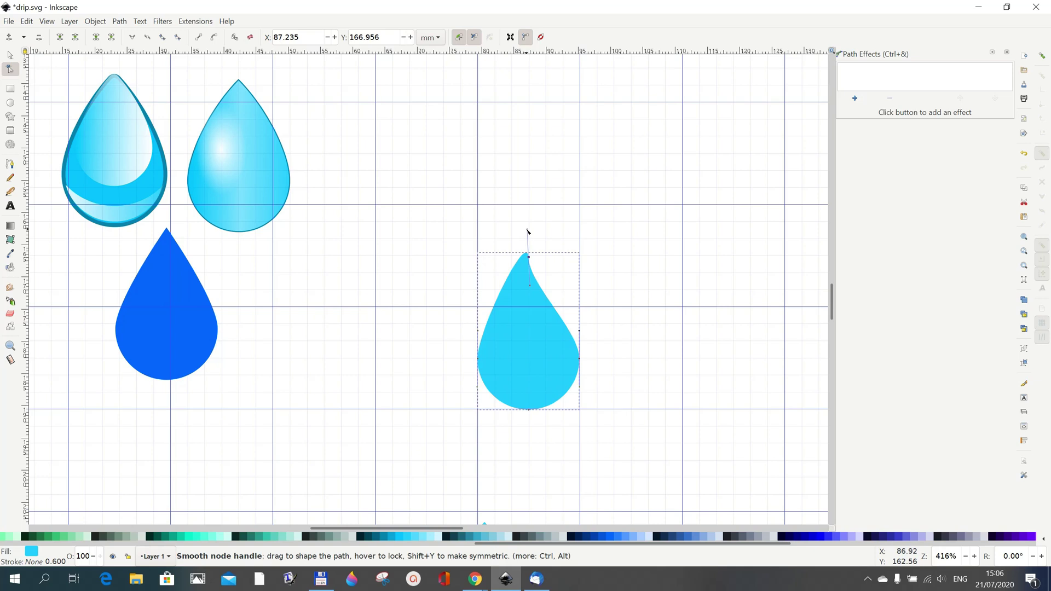
{"action": "key", "text": "alt"}
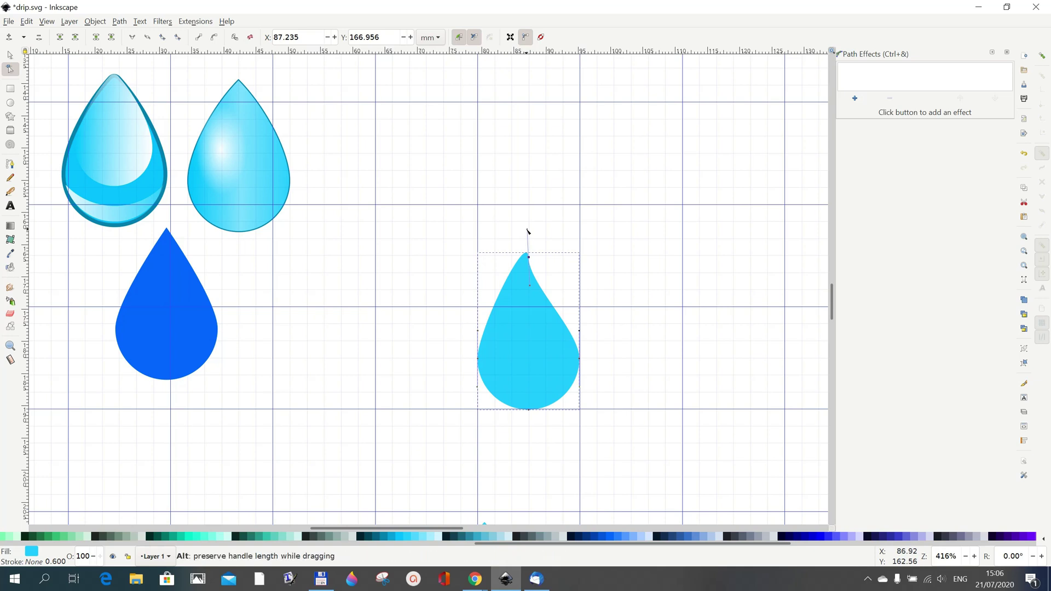
{"action": "left_click_drag", "start_coordinate": [526, 230], "coordinate": [495, 258]}
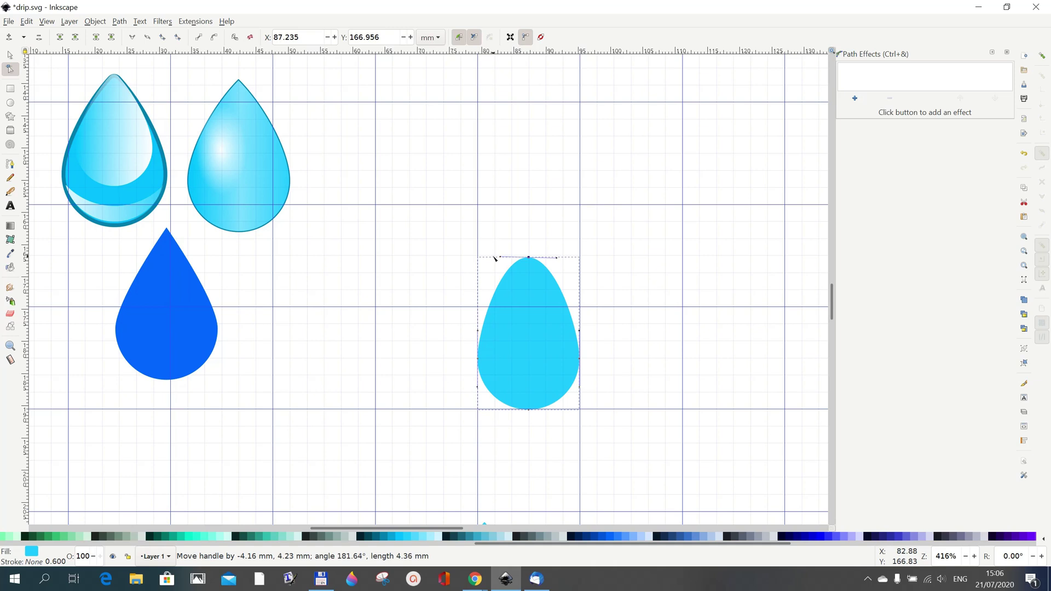
{"action": "left_click_drag", "start_coordinate": [495, 259], "coordinate": [546, 281]}
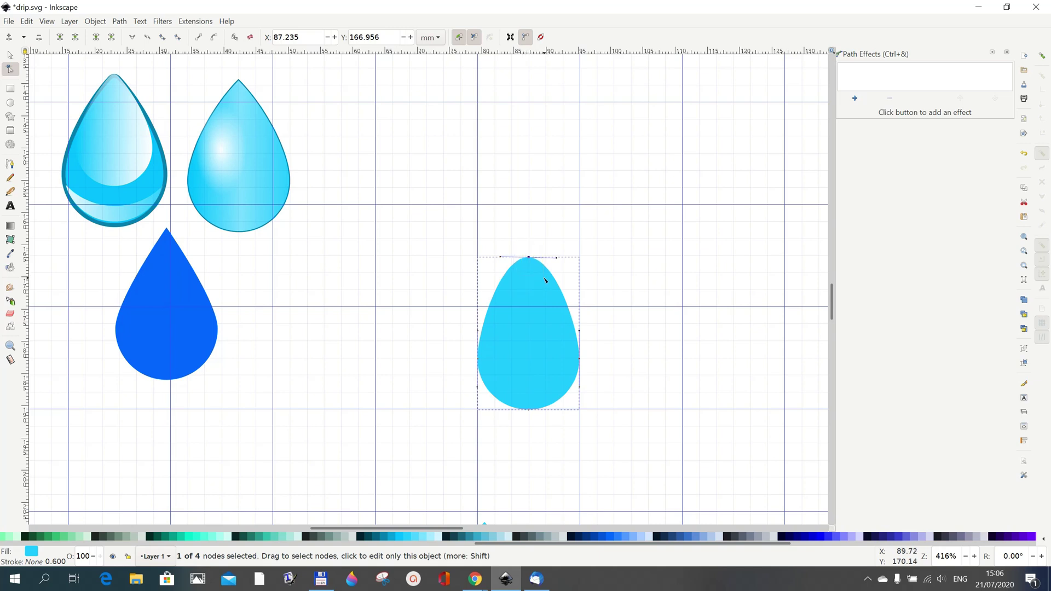
Step: Break the path at the top node and rotate the right and left handles 45° downward, preserving their lengths, to form a pointed tip
{"action": "left_click", "coordinate": [75, 38]}
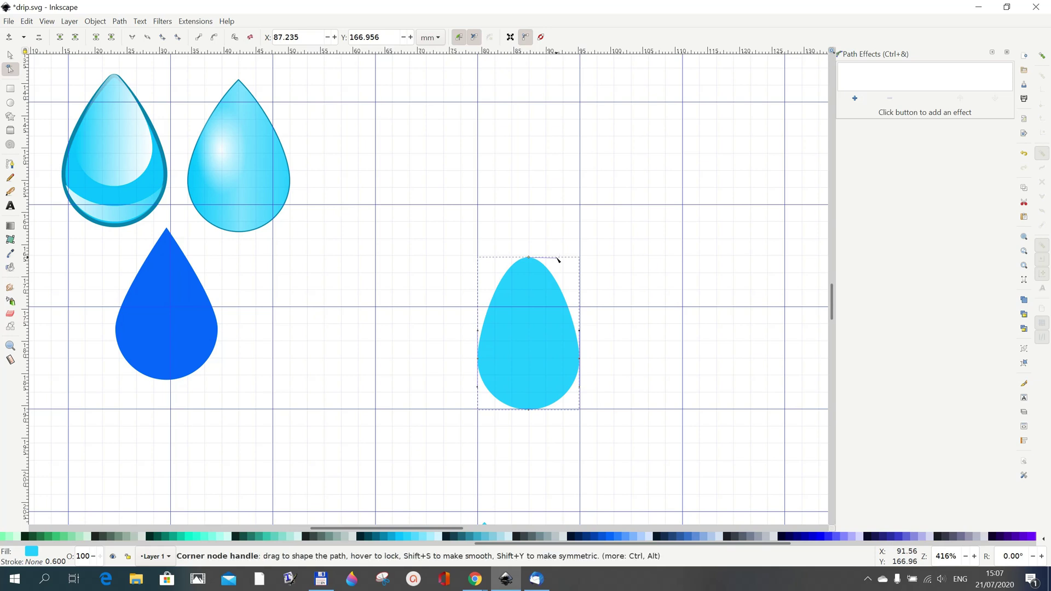
{"action": "left_click_drag", "start_coordinate": [558, 260], "coordinate": [548, 278]}
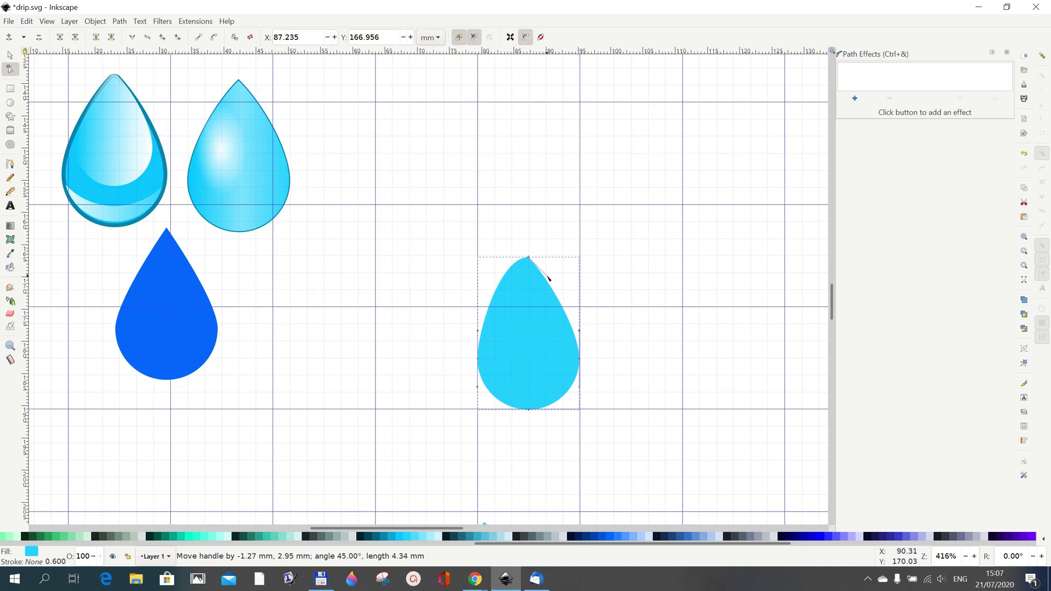
{"action": "left_click_drag", "start_coordinate": [548, 278], "coordinate": [549, 279]}
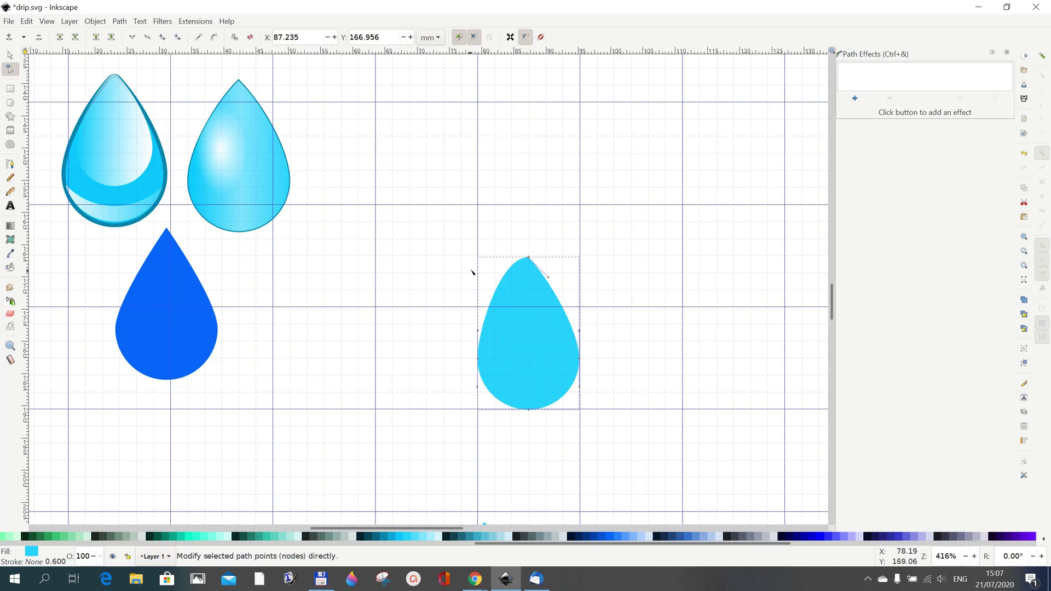
{"action": "left_click", "coordinate": [528, 266]}
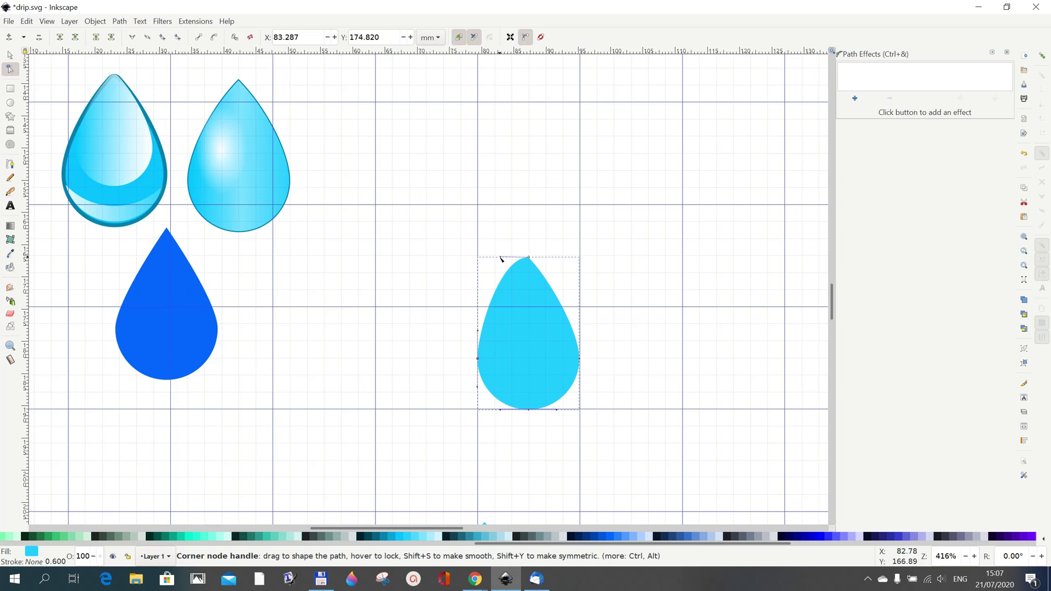
{"action": "key", "text": "ctrl+alt"}
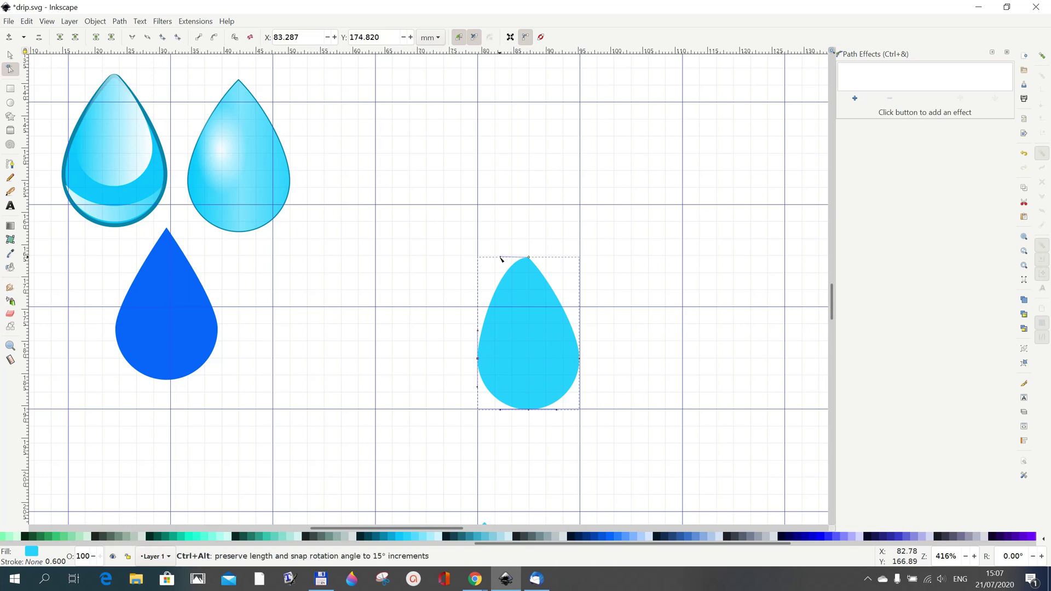
{"action": "left_click_drag", "start_coordinate": [501, 259], "coordinate": [510, 276]}
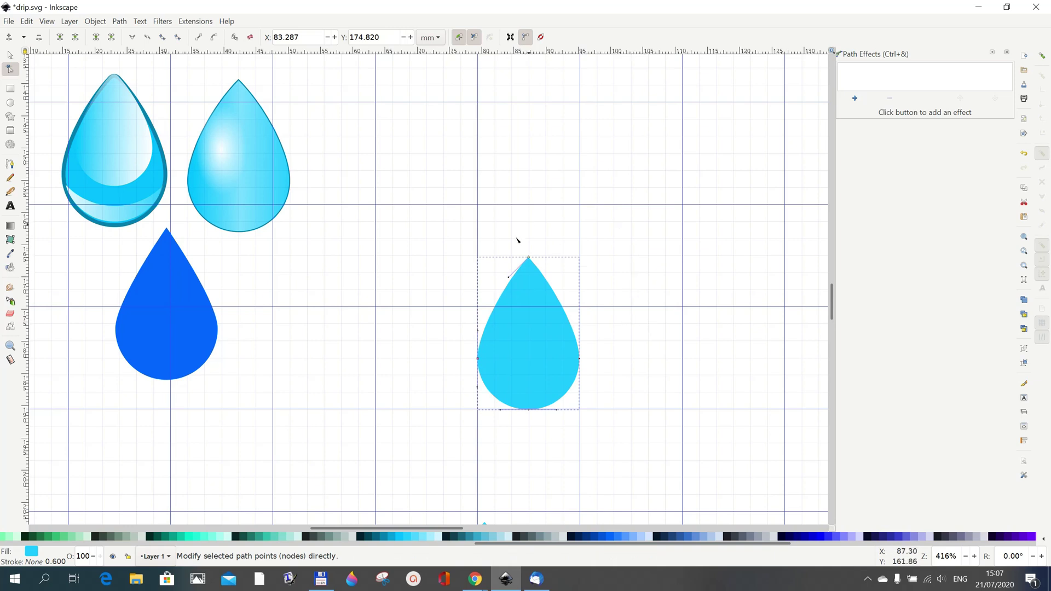
Step: Join the two overlapping end nodes at the drop's tip into a single node
{"action": "left_click_drag", "start_coordinate": [505, 233], "coordinate": [563, 290]}
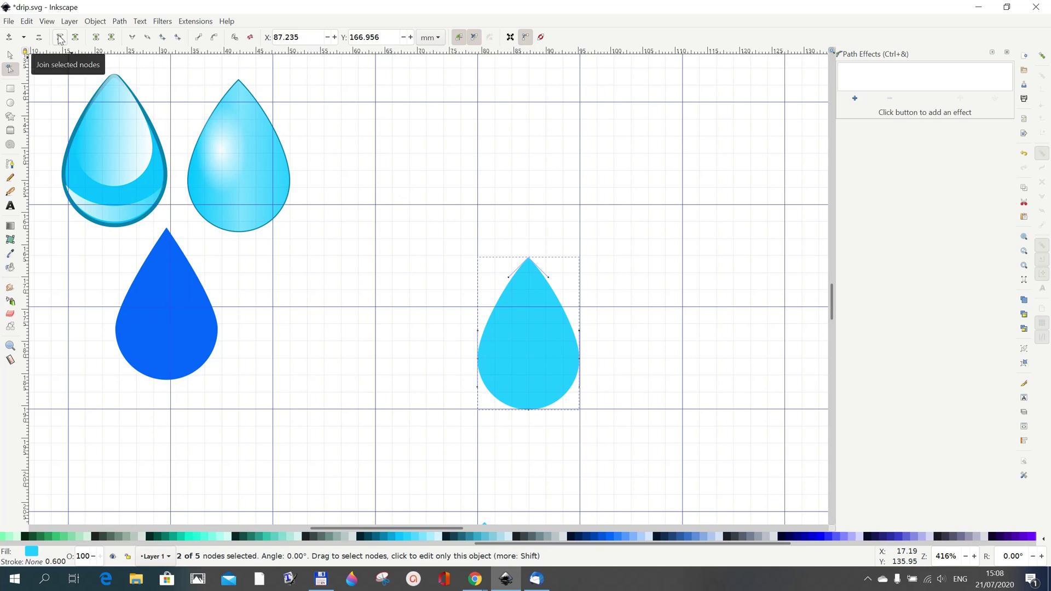
{"action": "left_click", "coordinate": [60, 38]}
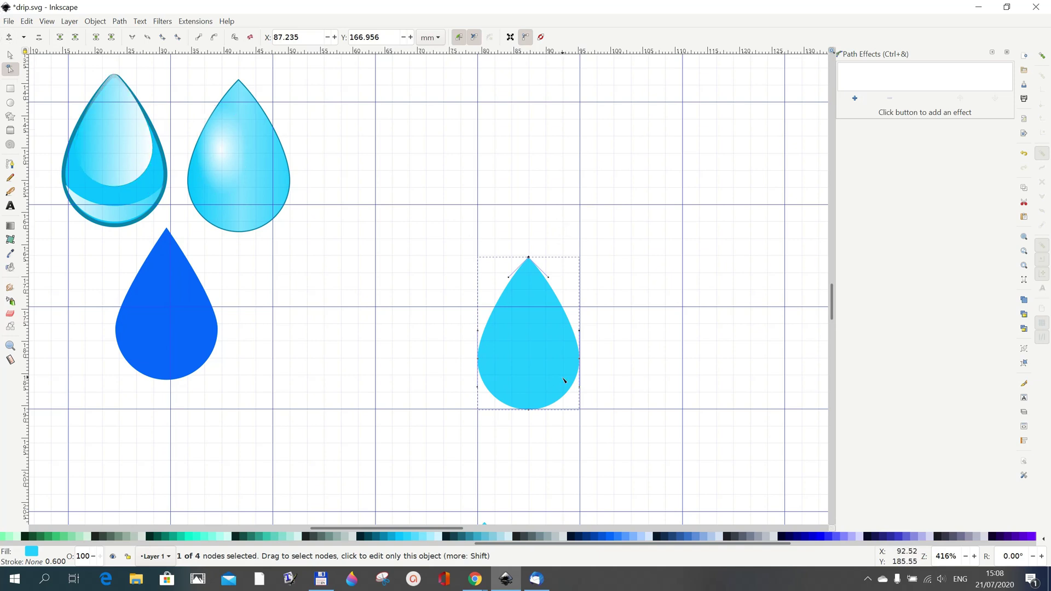
{"action": "left_click", "coordinate": [11, 57]}
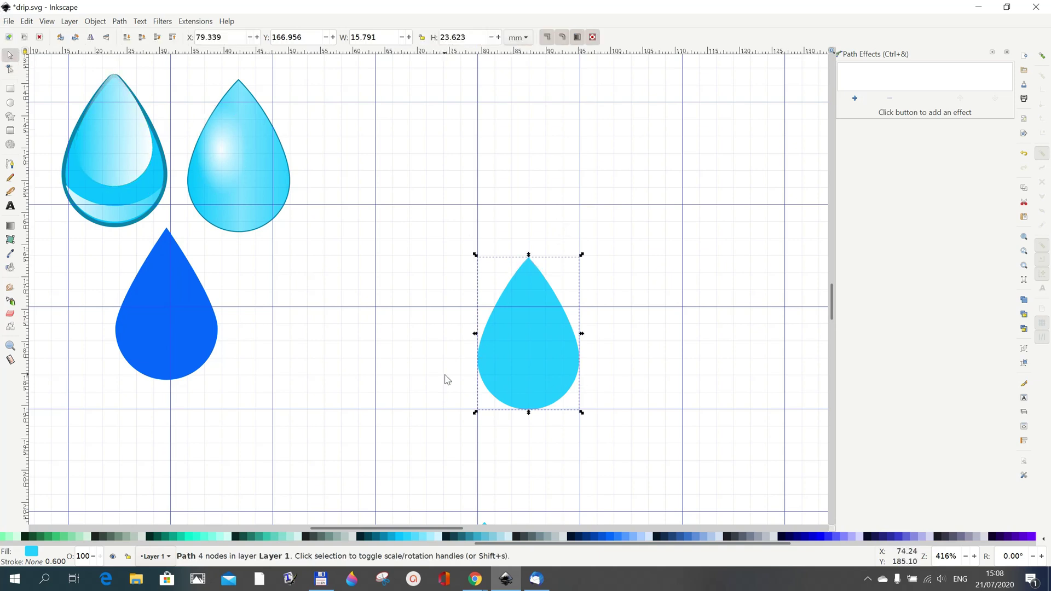
Step: Duplicate the light blue drop and place the copy above and to the right, at about X 106.4, Y 142.6 mm
{"action": "right_click", "coordinate": [519, 334]}
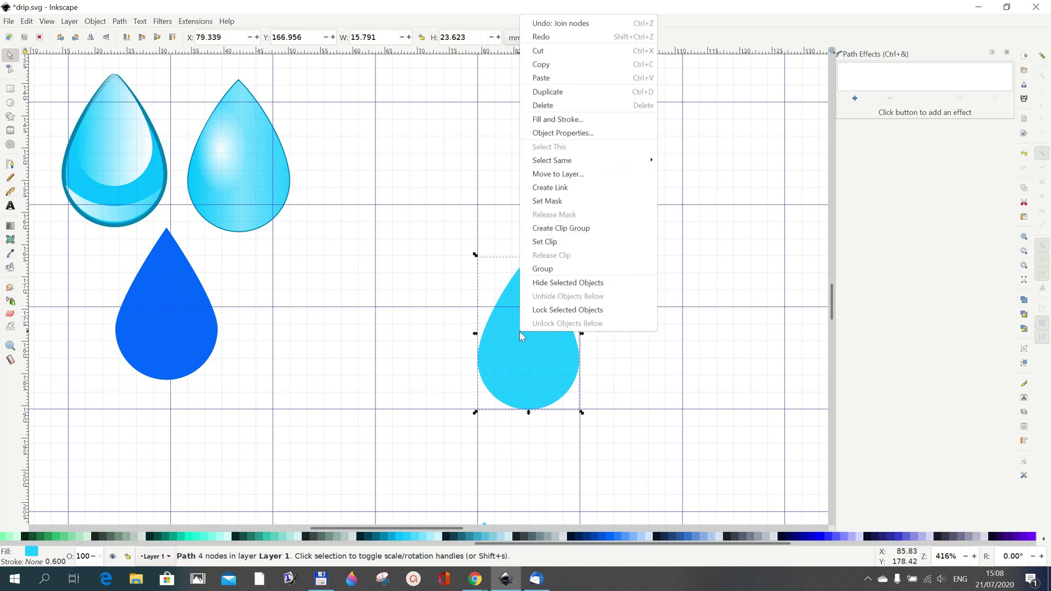
{"action": "left_click", "coordinate": [589, 93]}
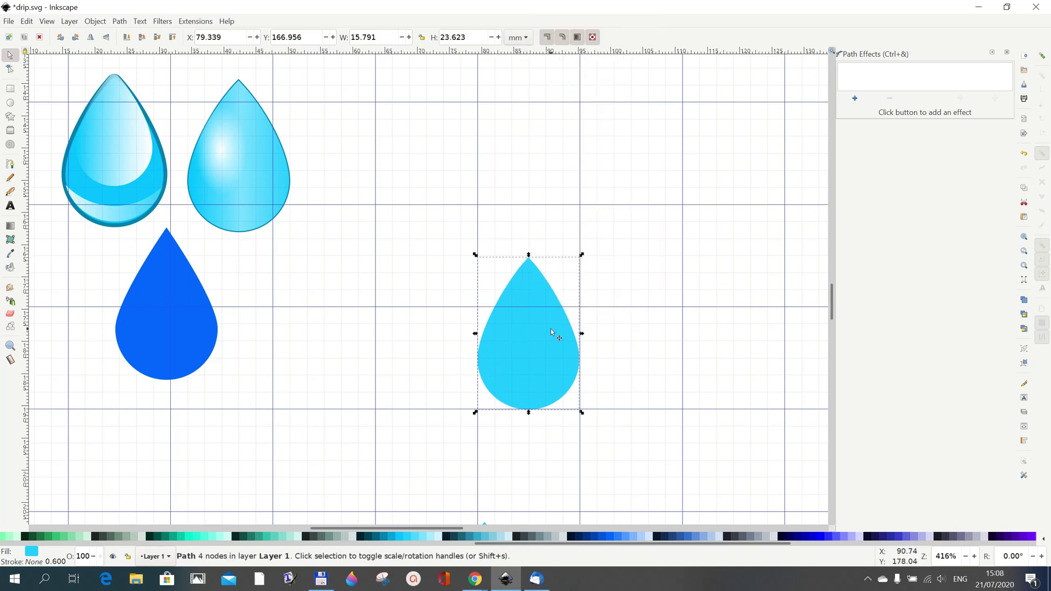
{"action": "left_click_drag", "start_coordinate": [550, 331], "coordinate": [726, 174]}
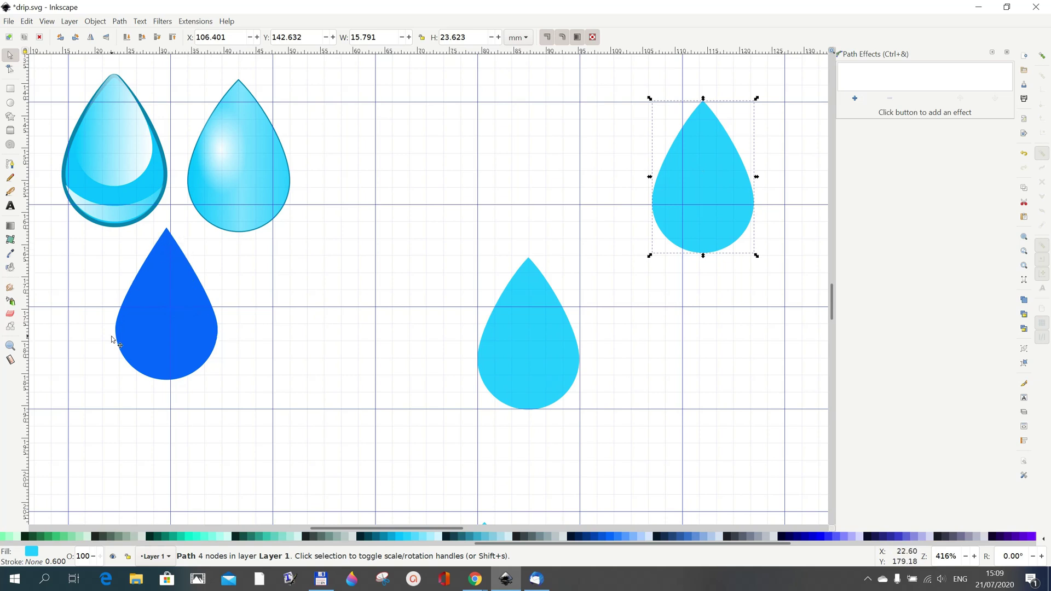
Step: Apply the Corners (Fillet/Chamfer) path effect to the lower light blue drop
{"action": "left_click", "coordinate": [530, 294]}
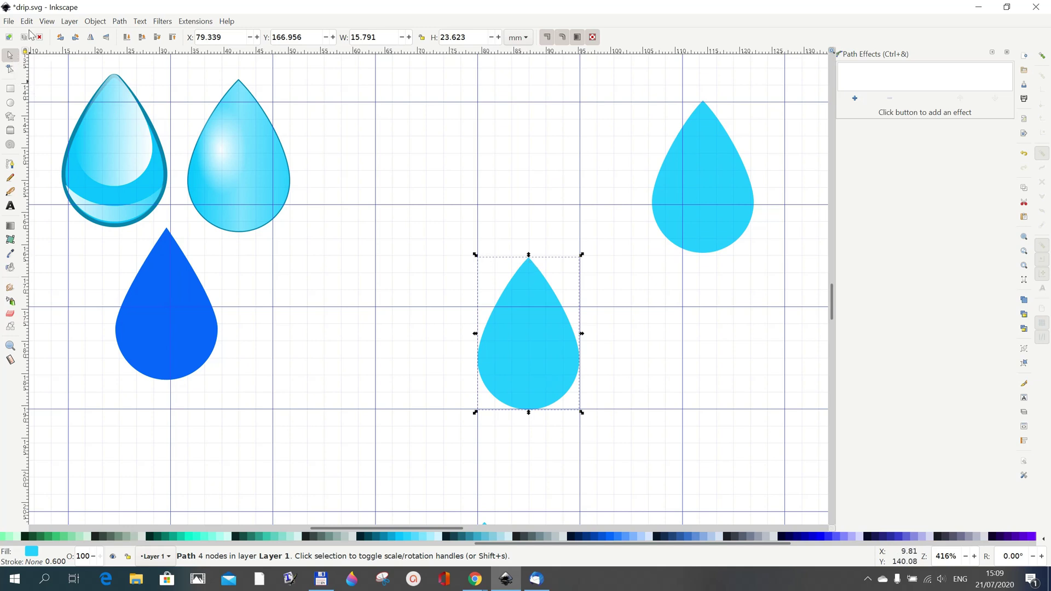
{"action": "left_click", "coordinate": [120, 22]}
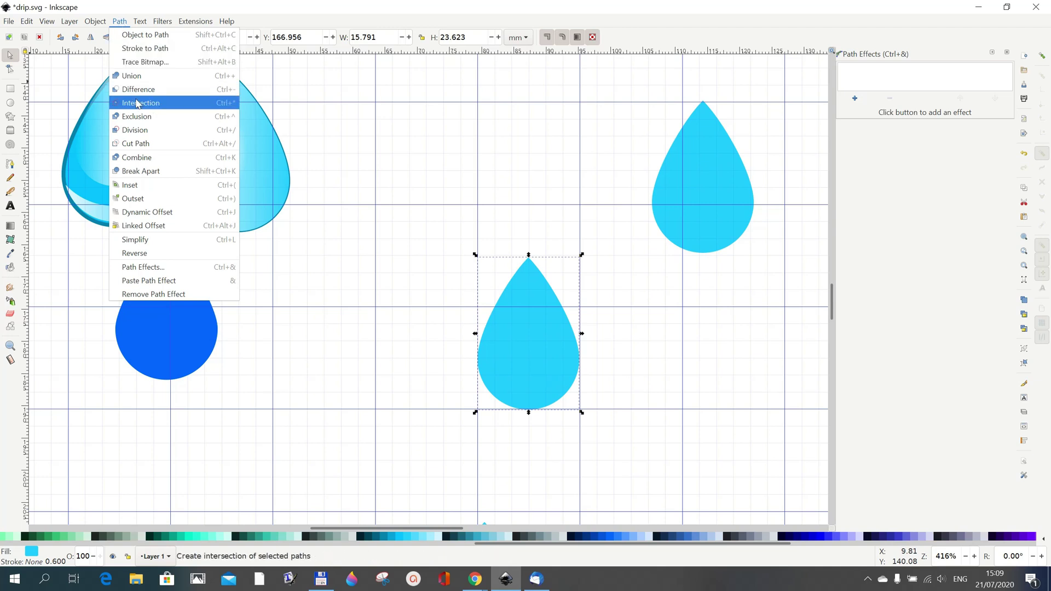
{"action": "left_click", "coordinate": [149, 268]}
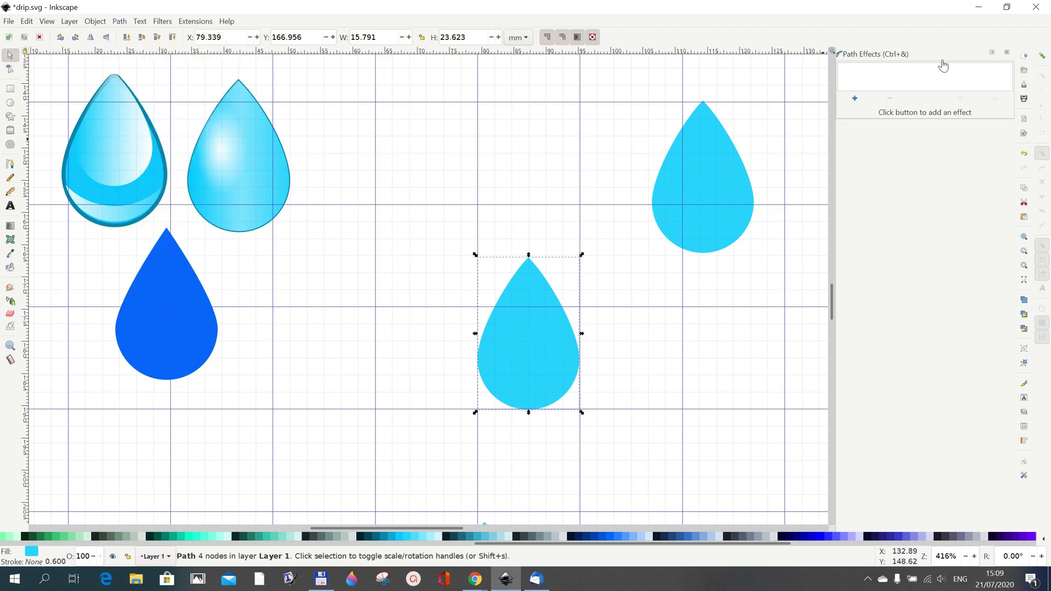
{"action": "left_click", "coordinate": [855, 99]}
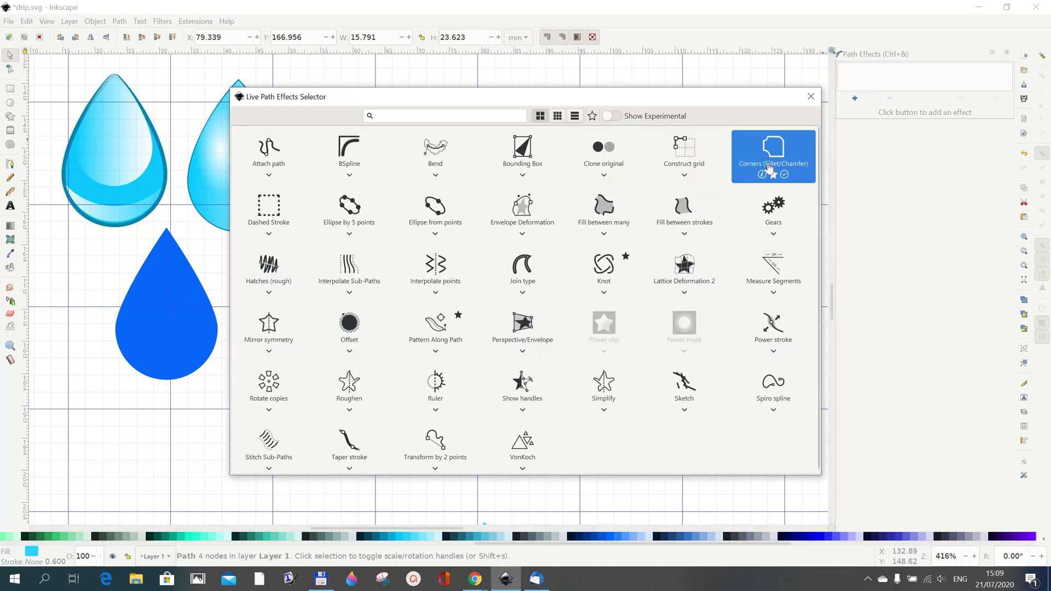
{"action": "left_click", "coordinate": [769, 167]}
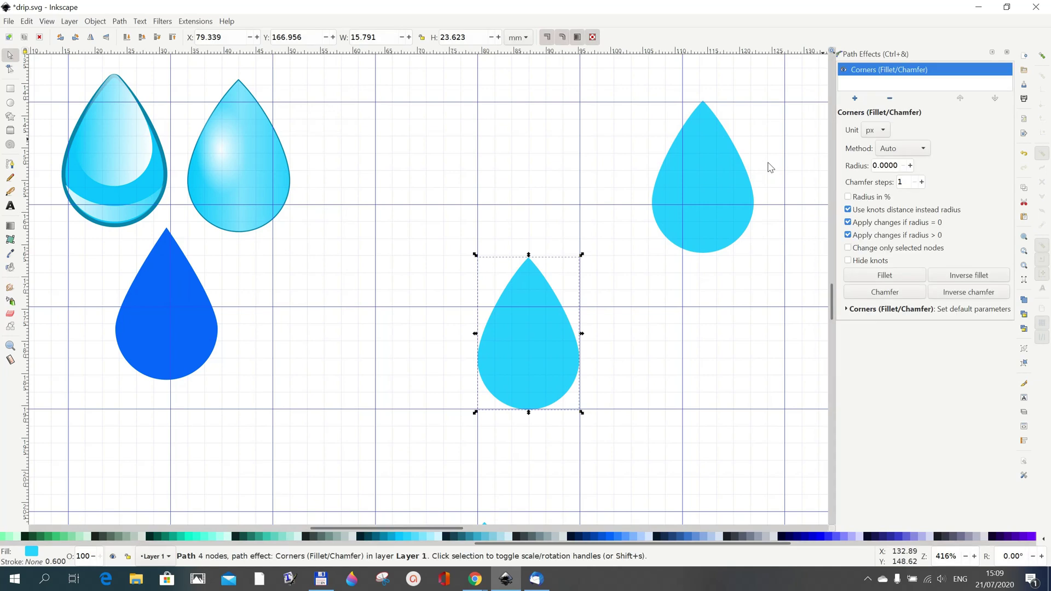
Step: Round the lower light blue drop's tip node with a fillet using a knot distance of 1
{"action": "left_click", "coordinate": [10, 70]}
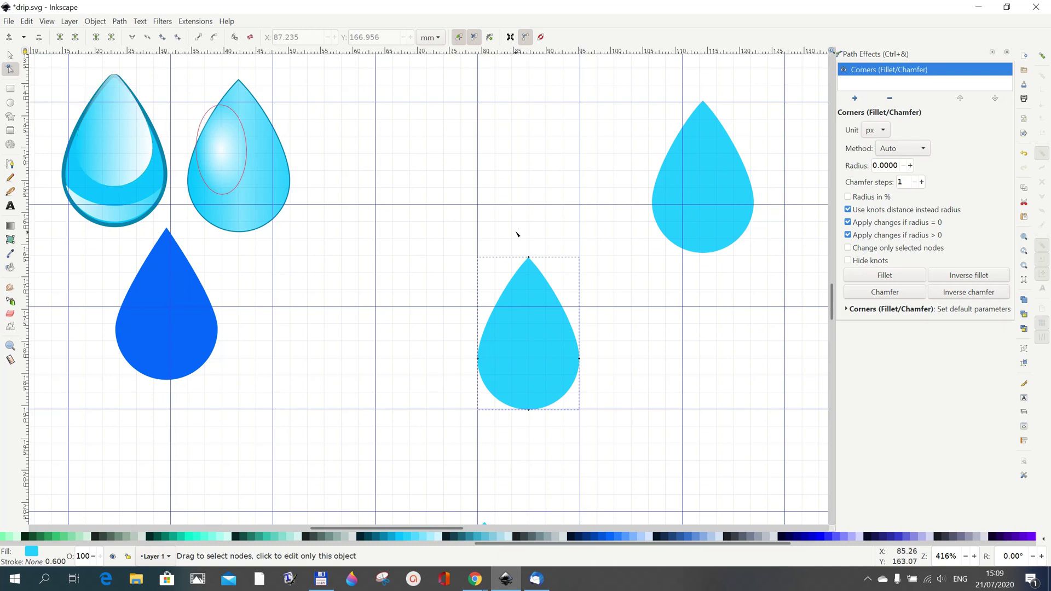
{"action": "left_click_drag", "start_coordinate": [517, 245], "coordinate": [557, 280]}
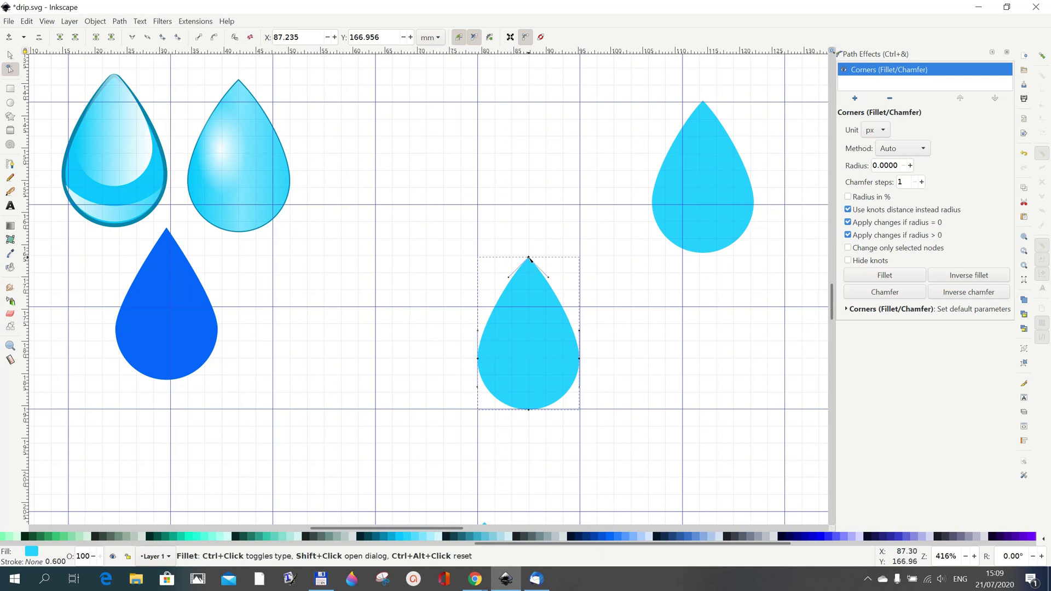
{"action": "left_click", "coordinate": [529, 258], "text": "shift"}
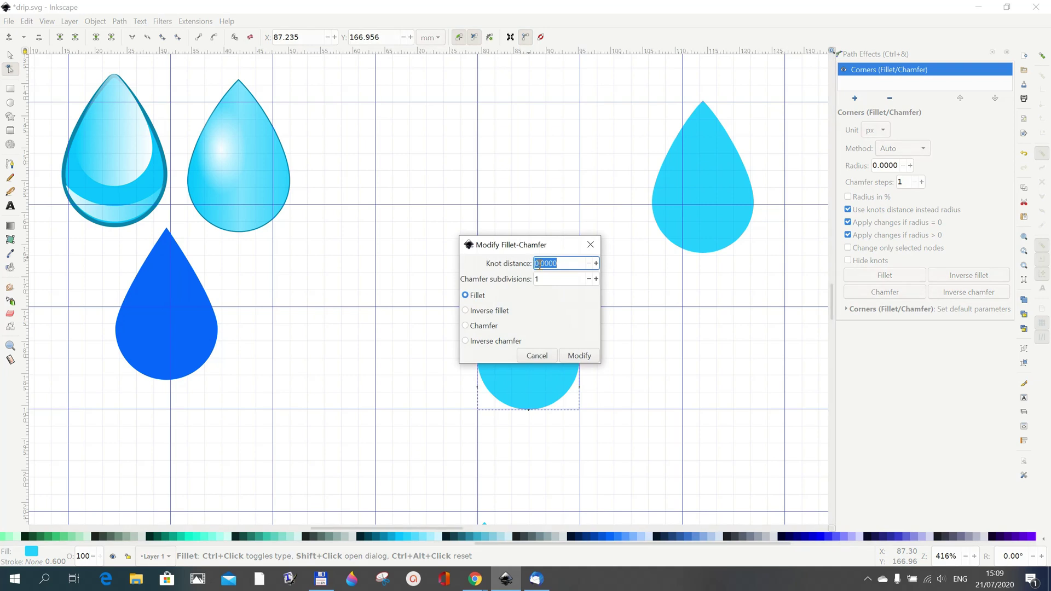
{"action": "left_click", "coordinate": [539, 266]}
{"action": "key", "text": "shift+Left"}
{"action": "type", "text": "1"}
{"action": "left_click", "coordinate": [583, 357]}
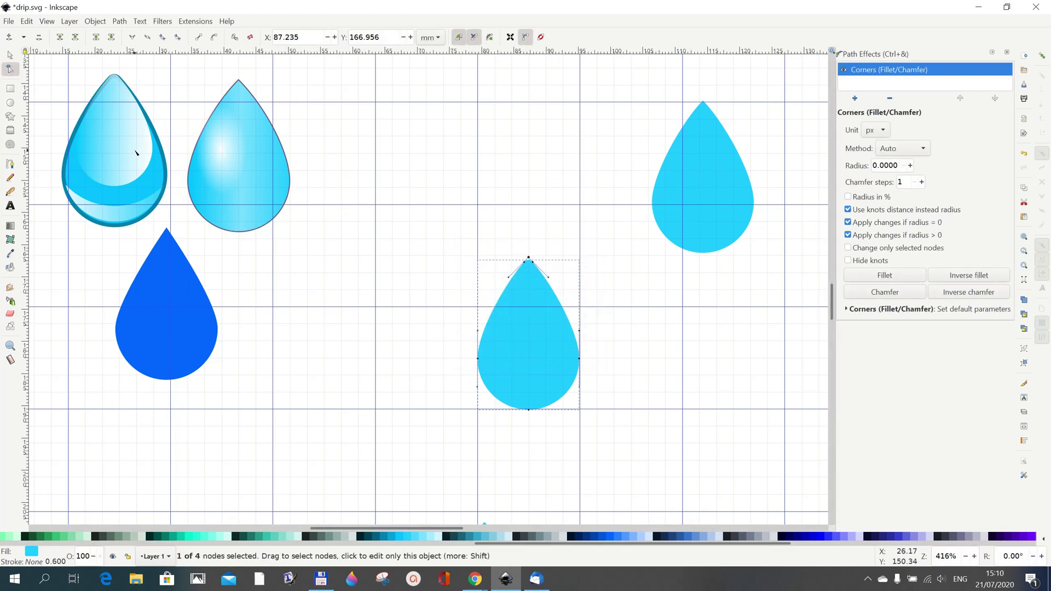
{"action": "left_click", "coordinate": [10, 55]}
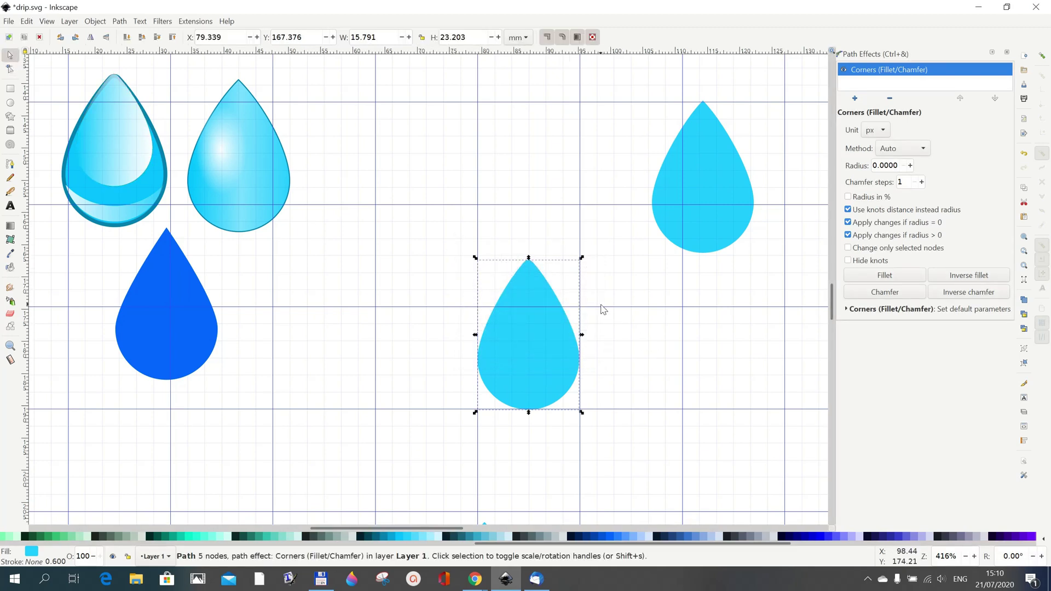
{"action": "left_click", "coordinate": [630, 323]}
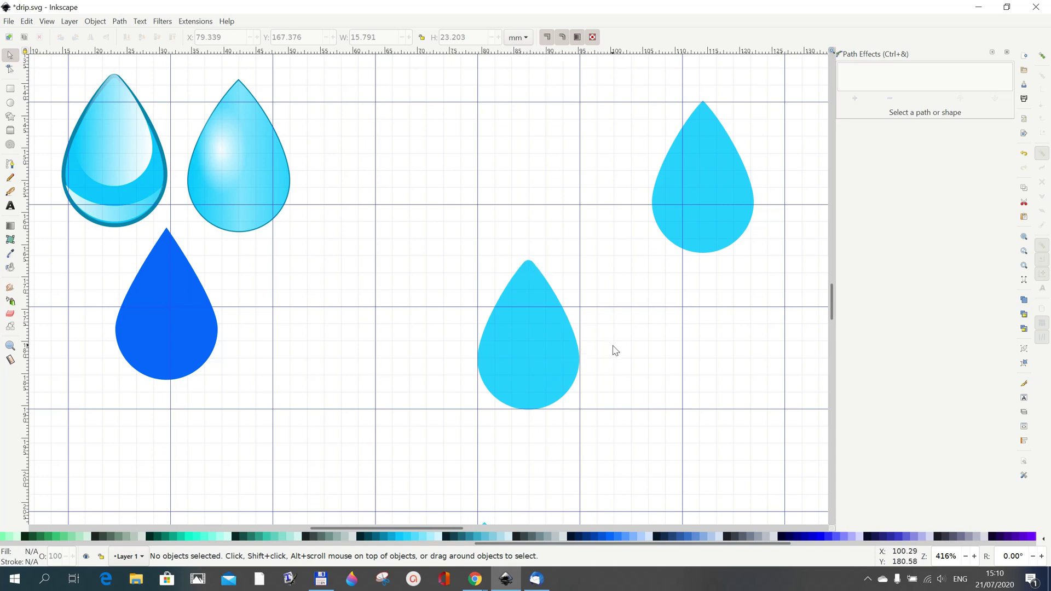
Step: Duplicate the rounded drop, scale the copy about its centre to roughly 11.7 × 17.1 mm, and fill it white
{"action": "left_click", "coordinate": [540, 371]}
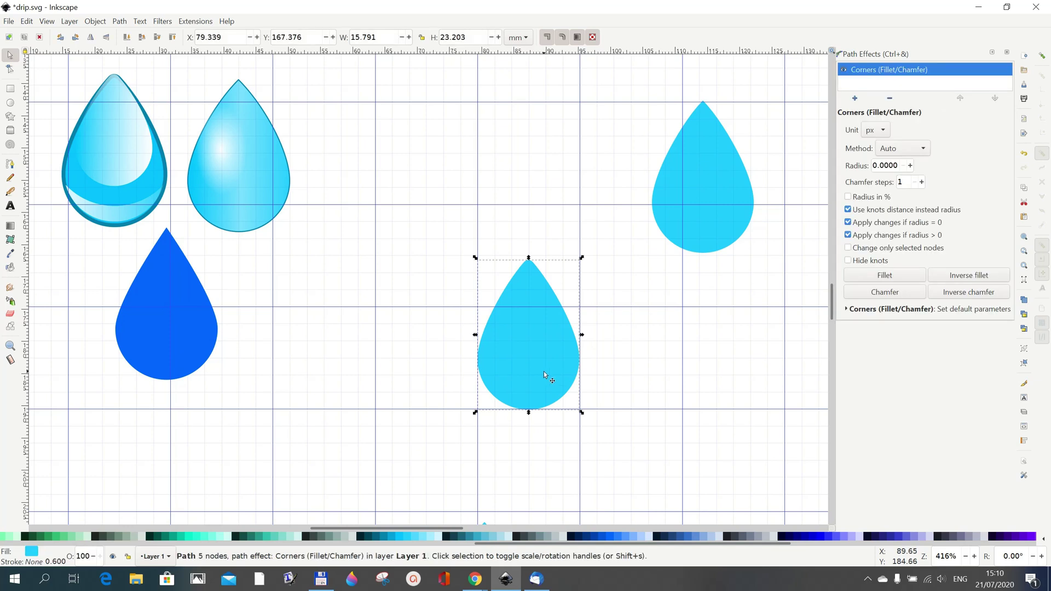
{"action": "right_click", "coordinate": [543, 327]}
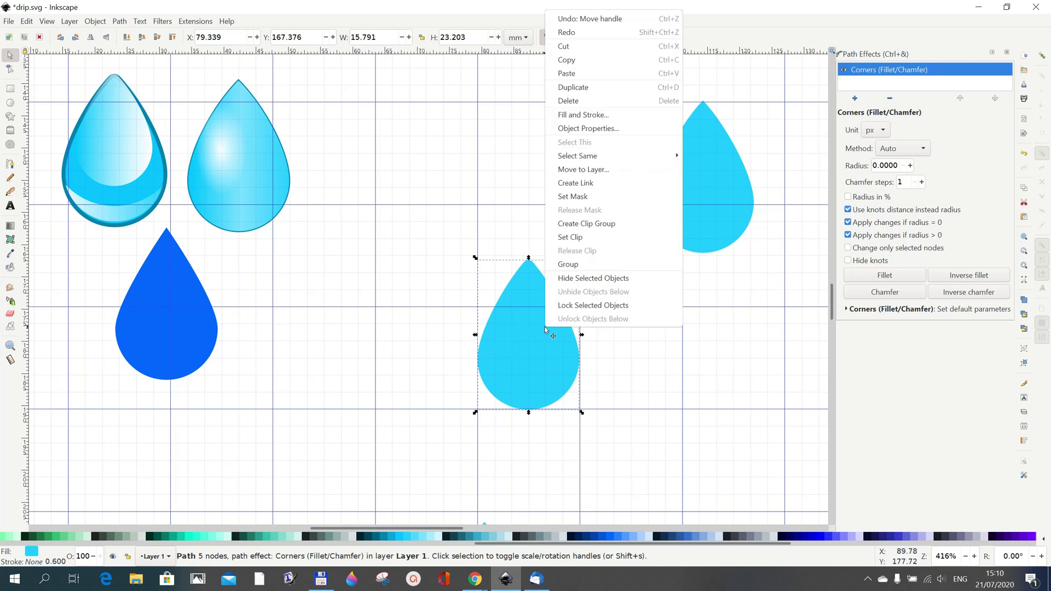
{"action": "left_click", "coordinate": [577, 86]}
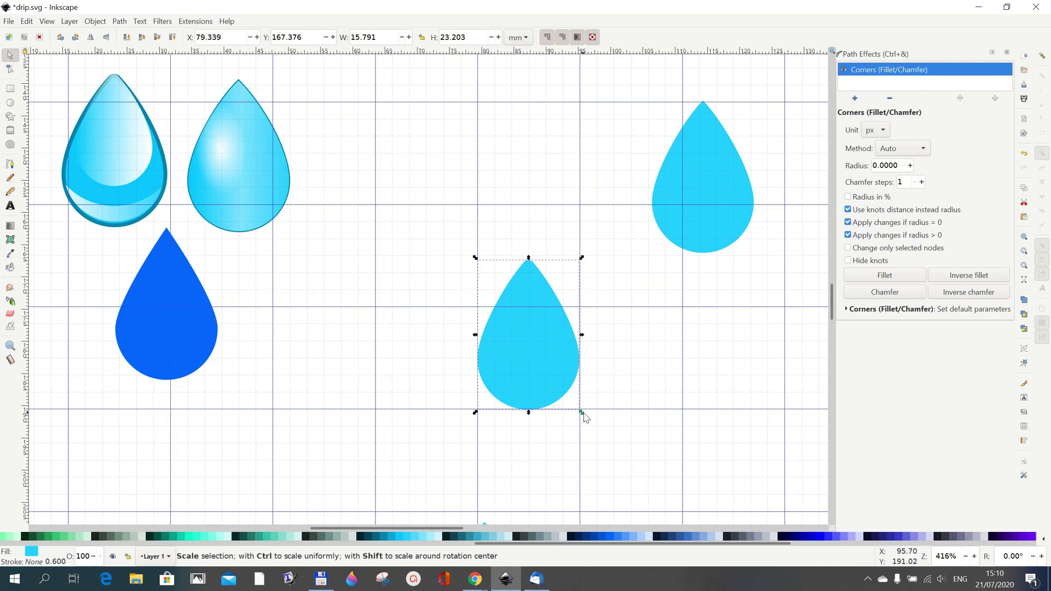
{"action": "left_click_drag", "start_coordinate": [581, 413], "coordinate": [568, 394]}
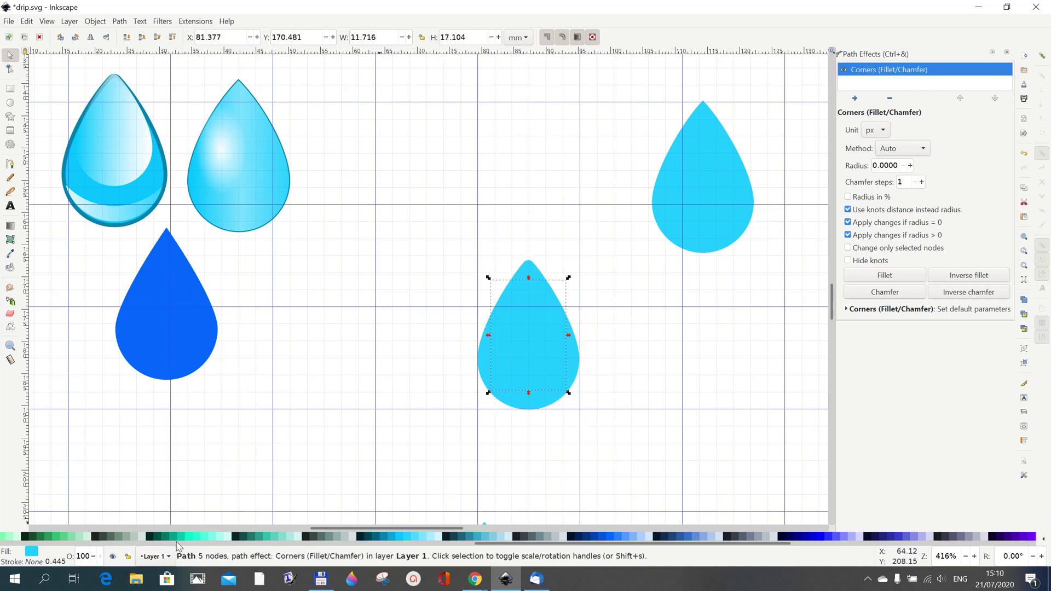
{"action": "scroll", "coordinate": [154, 543], "scroll_direction": "up", "scroll_amount": 5}
{"action": "scroll", "coordinate": [155, 543], "scroll_direction": "up", "scroll_amount": 5}
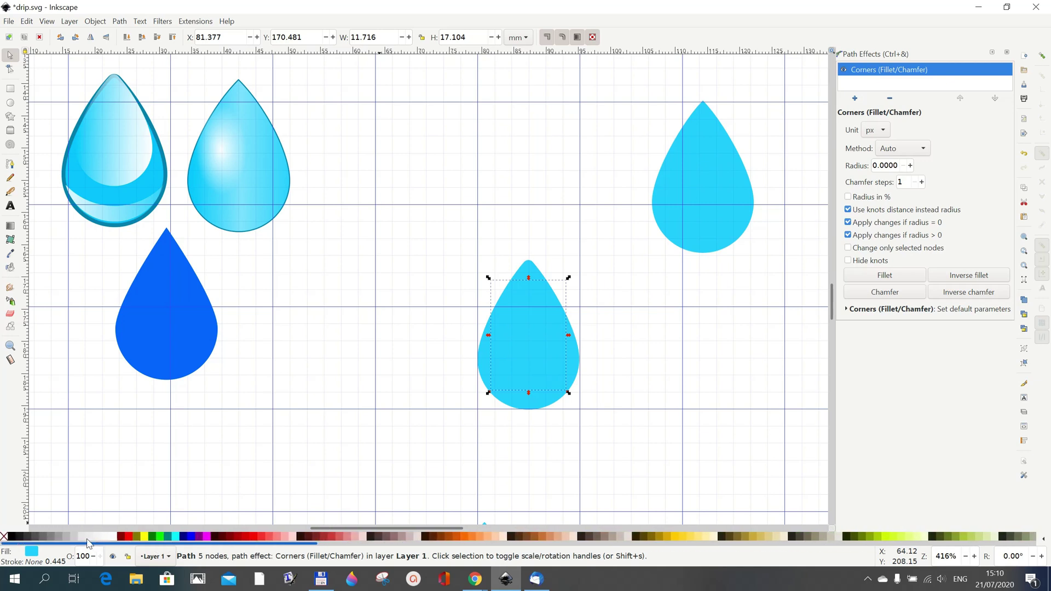
{"action": "left_click", "coordinate": [115, 537]}
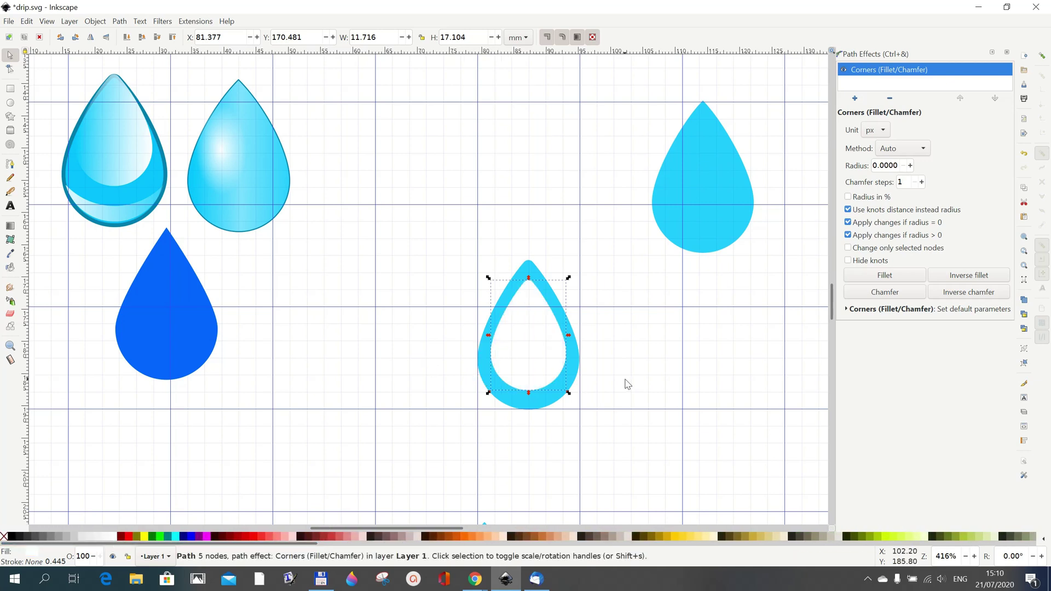
Step: Shrink the white drop to about 10.7 × 15.6 mm and move it up inside the blue drop, near X 82.0, Y 168.3 mm
{"action": "left_click_drag", "start_coordinate": [569, 394], "coordinate": [565, 390]}
{"action": "left_click_drag", "start_coordinate": [548, 349], "coordinate": [548, 329]}
{"action": "left_click_drag", "start_coordinate": [548, 330], "coordinate": [549, 328]}
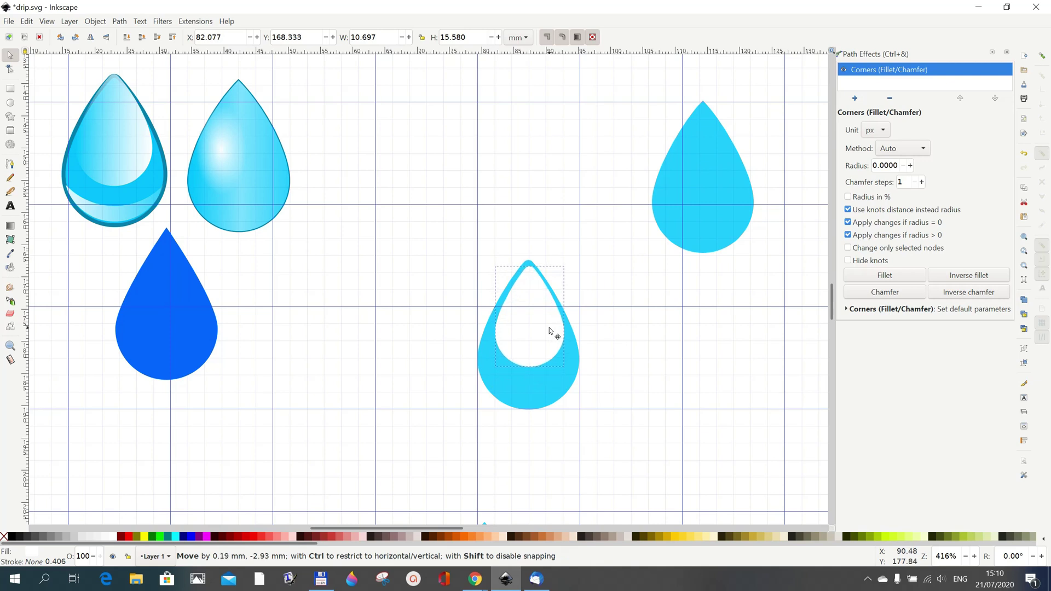
{"action": "left_click_drag", "start_coordinate": [549, 327], "coordinate": [548, 327]}
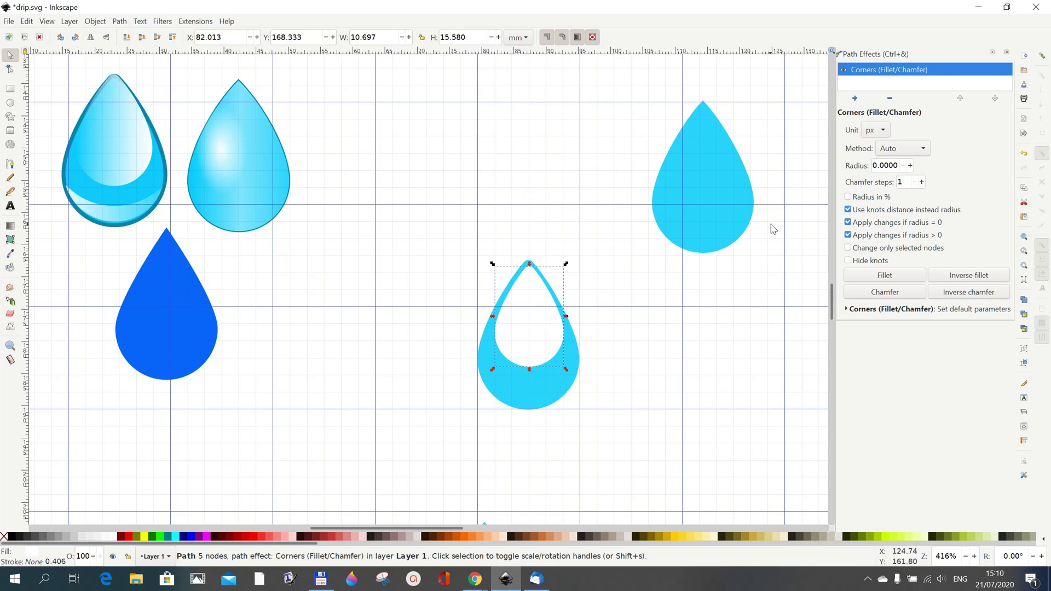
Step: Duplicate the plain light blue drop and place the copy above the white-centred drop, at about X 77.5, Y 136.9 mm
{"action": "left_click", "coordinate": [719, 228]}
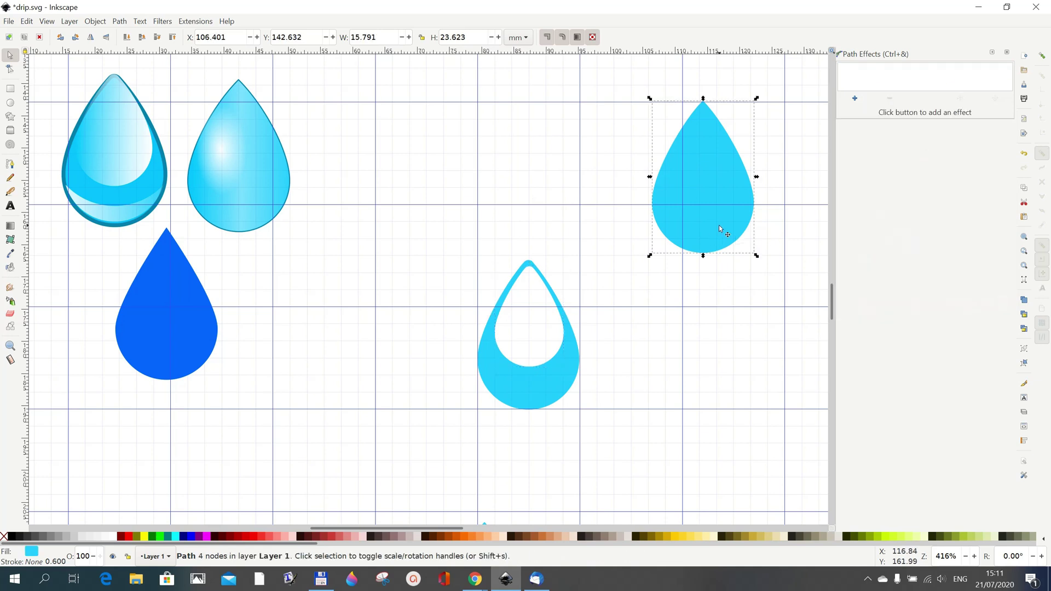
{"action": "right_click", "coordinate": [719, 228]}
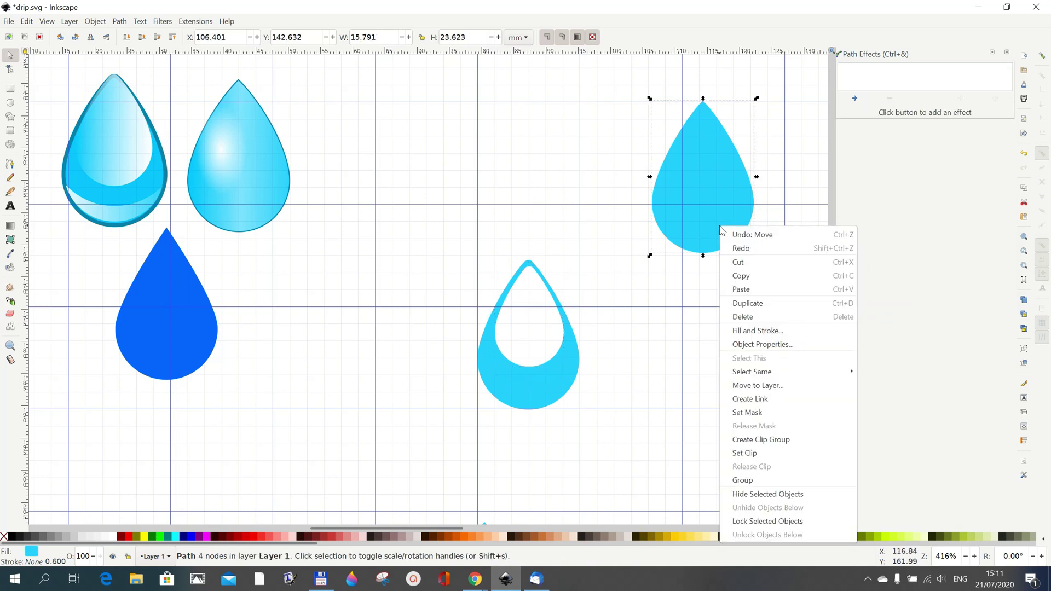
{"action": "left_click", "coordinate": [744, 305]}
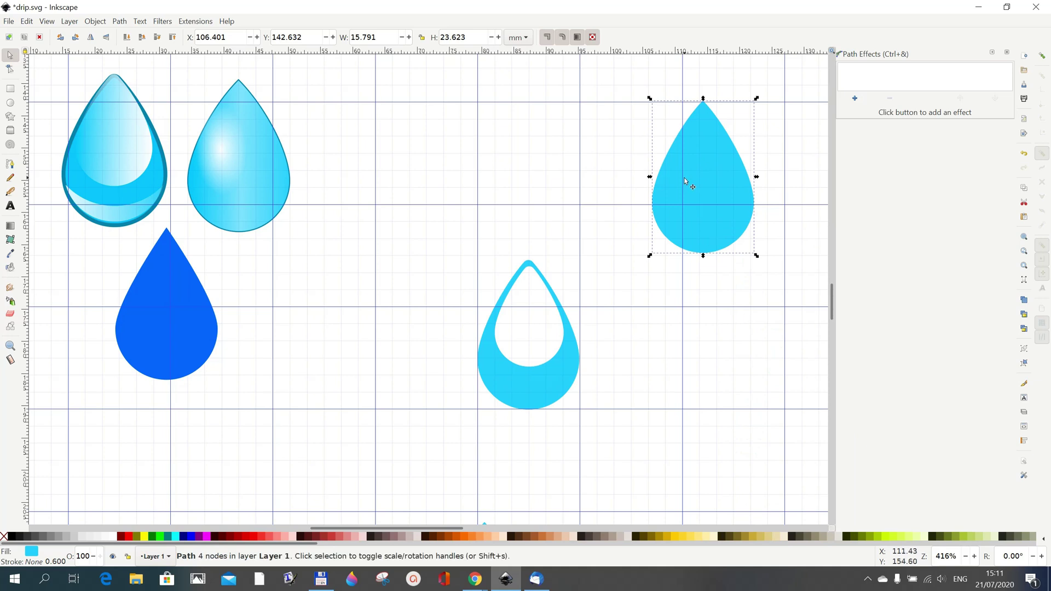
{"action": "left_click_drag", "start_coordinate": [694, 183], "coordinate": [506, 152]}
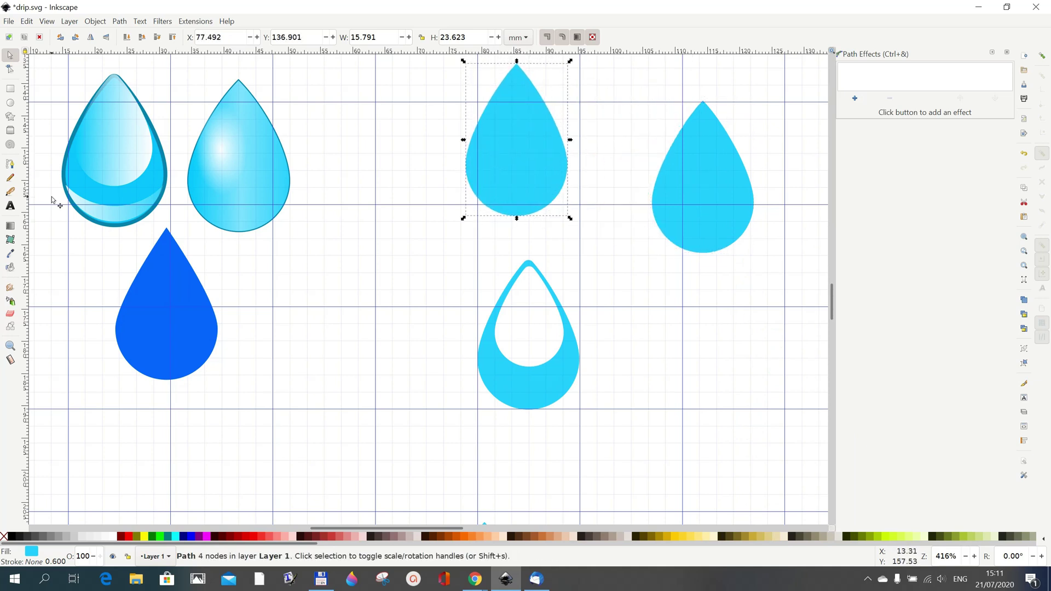
Step: Recolour the copied drop above the white-centred drop with a pale pink fill
{"action": "left_click", "coordinate": [10, 106]}
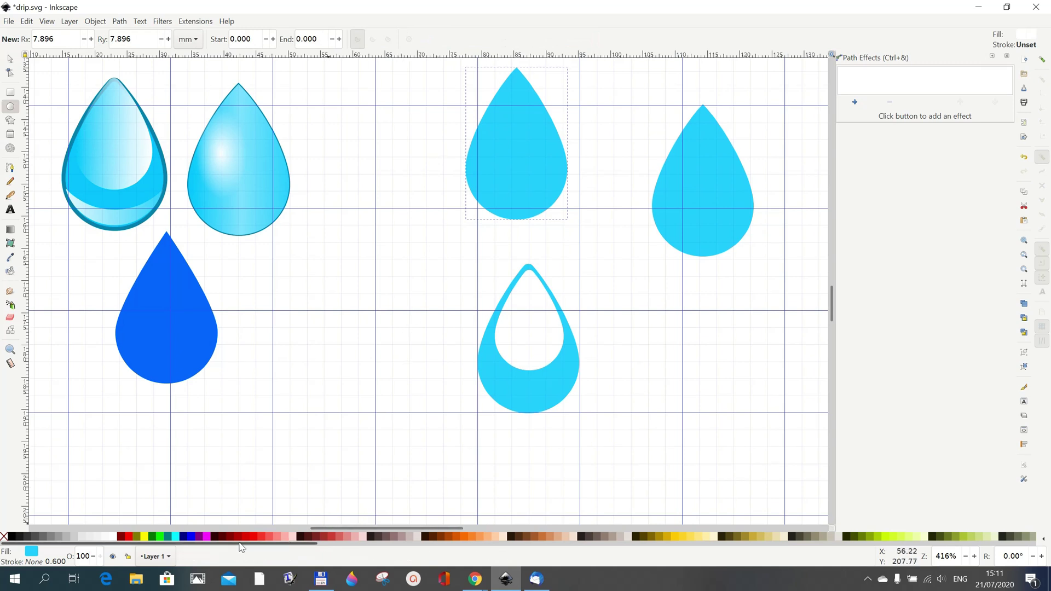
{"action": "left_click", "coordinate": [253, 541]}
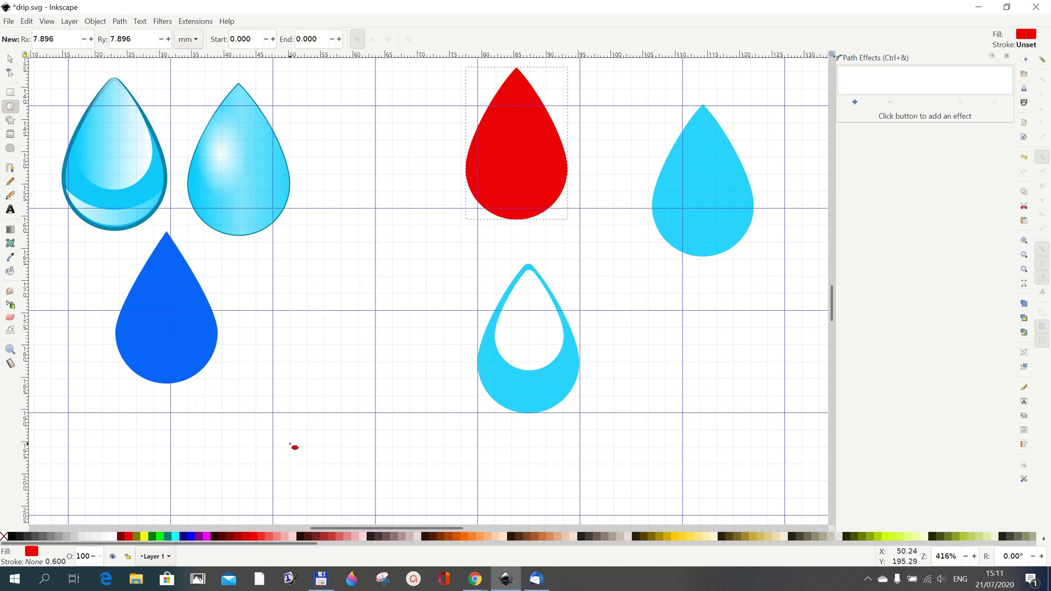
{"action": "left_click", "coordinate": [10, 59]}
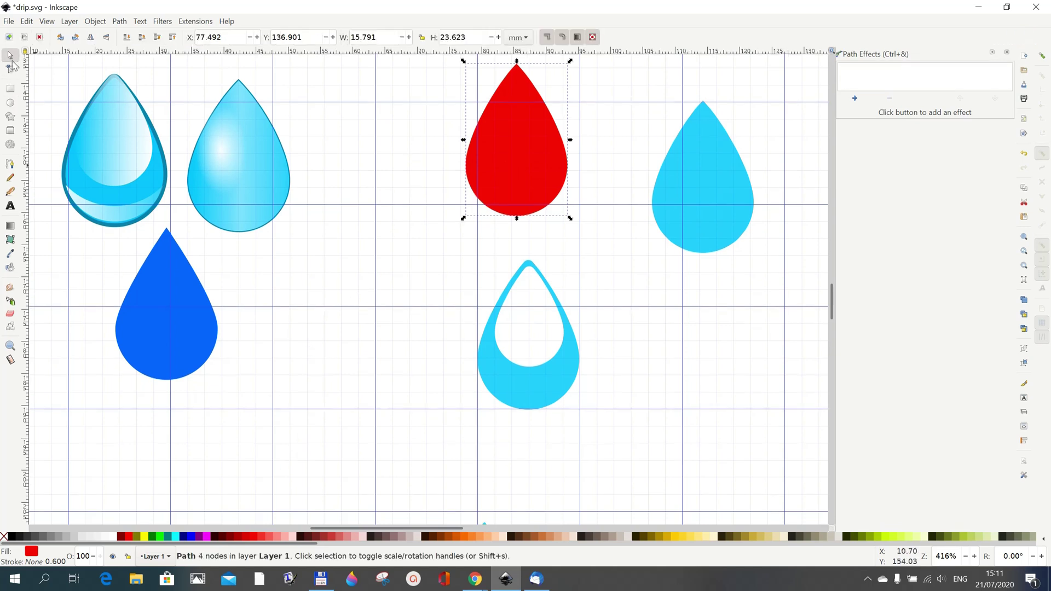
{"action": "left_click", "coordinate": [362, 537]}
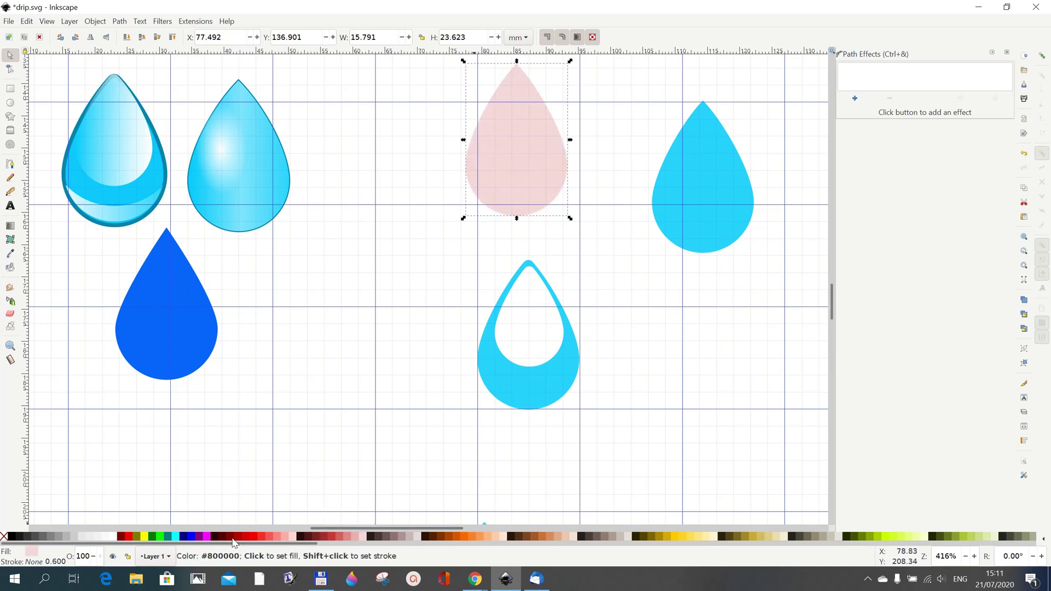
{"action": "left_click", "coordinate": [407, 388]}
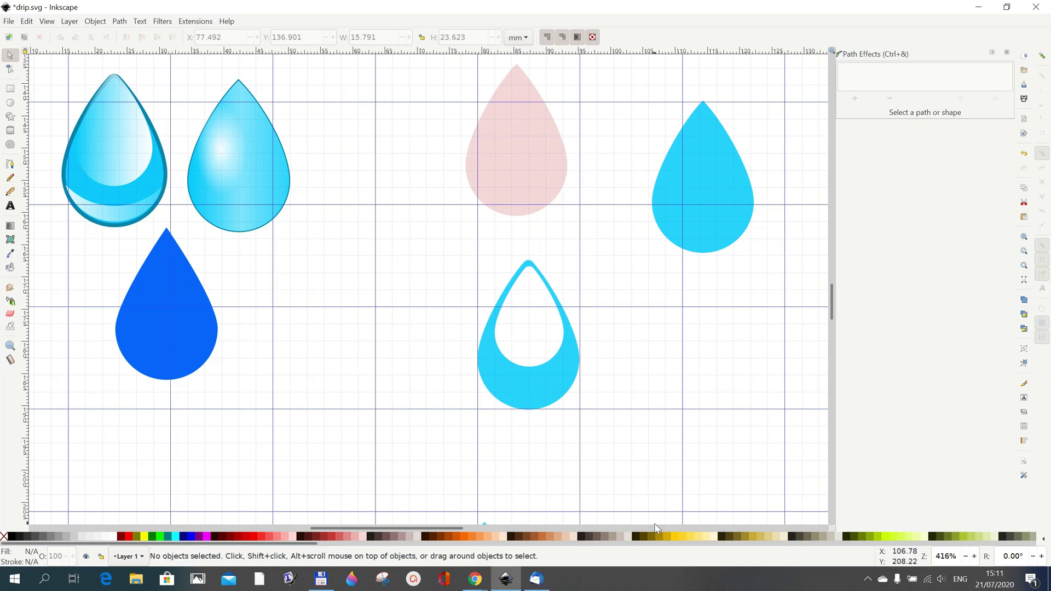
Step: Draw a yellow circle about 28.9 mm in diameter and position it beside the pink drop, at about X 53.9, Y 124.9 mm
{"action": "left_click", "coordinate": [11, 104]}
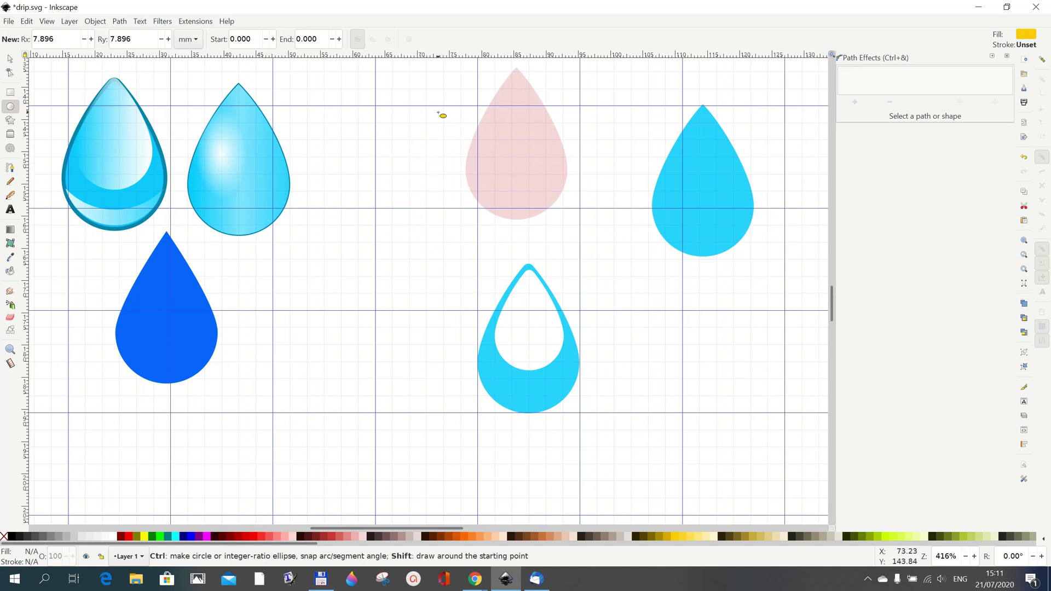
{"action": "left_click_drag", "start_coordinate": [430, 83], "coordinate": [534, 176]}
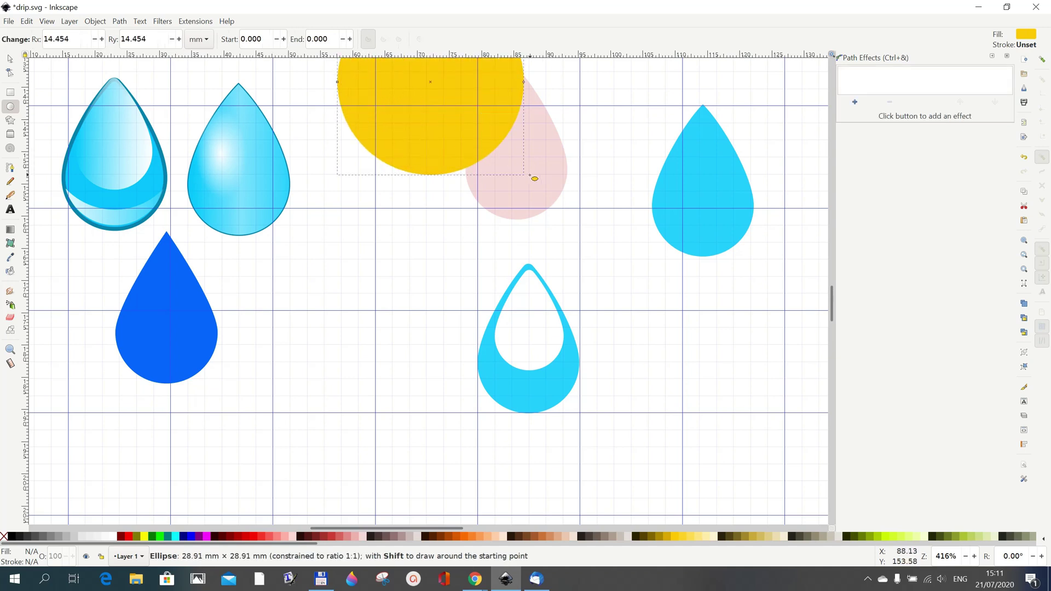
{"action": "left_click", "coordinate": [10, 58]}
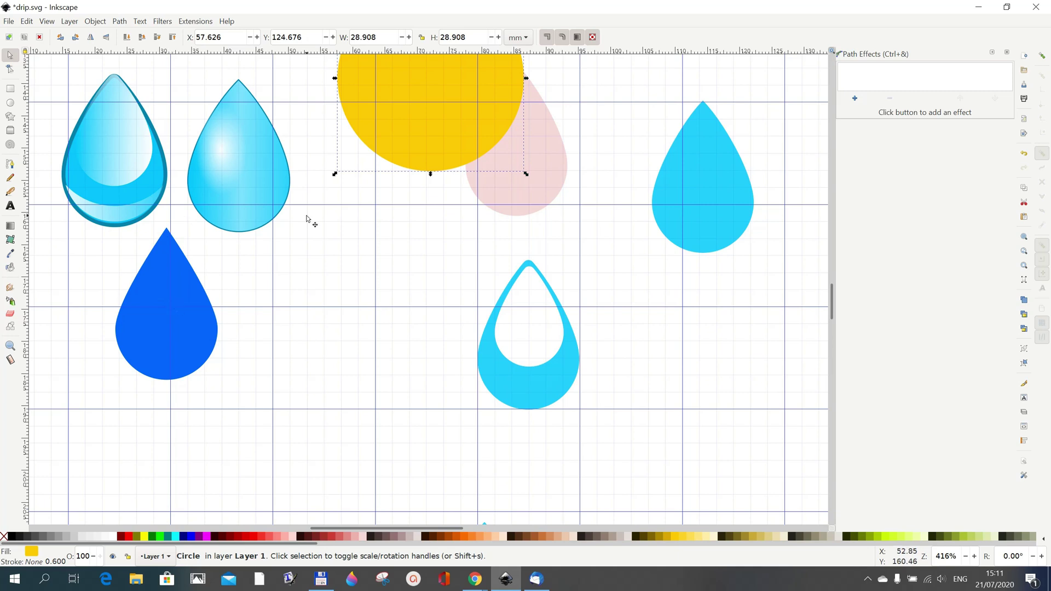
{"action": "left_click_drag", "start_coordinate": [449, 109], "coordinate": [412, 111]}
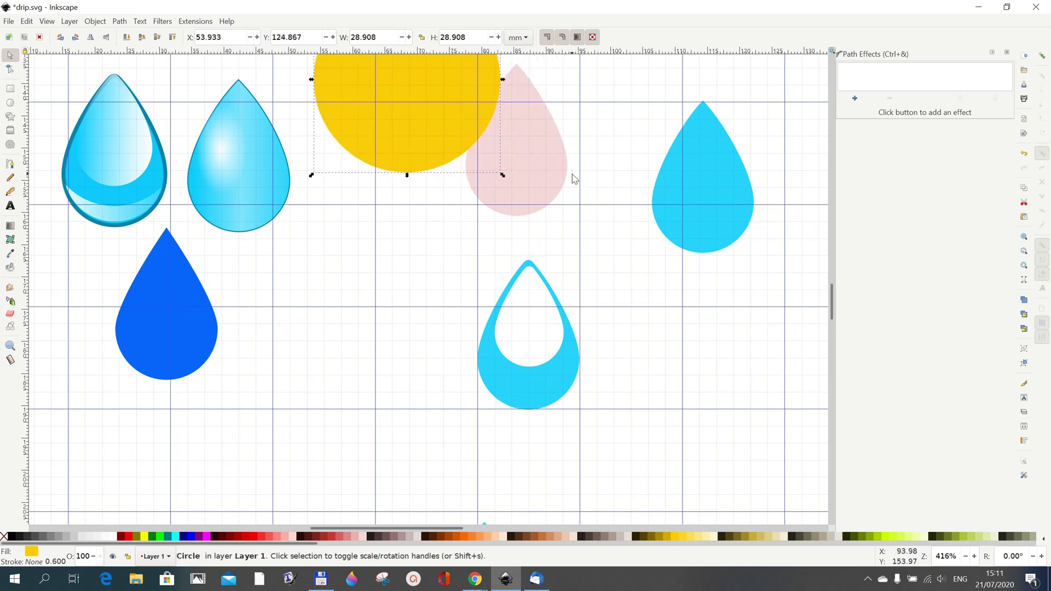
Step: Move the pink drop to about X 79.3, Y 135.2 mm and centre the yellow circle over it, leaving only its bottom crescent exposed
{"action": "mouse_move", "coordinate": [552, 160]}
{"action": "left_mouse_down"}
{"action": "mouse_move", "coordinate": [565, 152]}
{"action": "mouse_move", "coordinate": [567, 161]}
{"action": "left_mouse_up"}
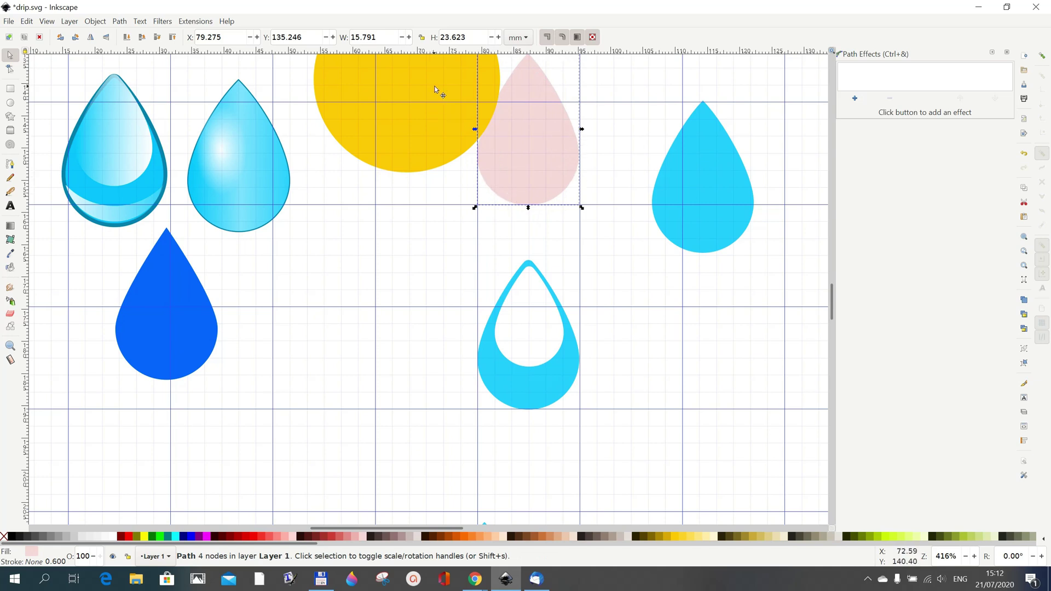
{"action": "left_click_drag", "start_coordinate": [435, 89], "coordinate": [557, 100]}
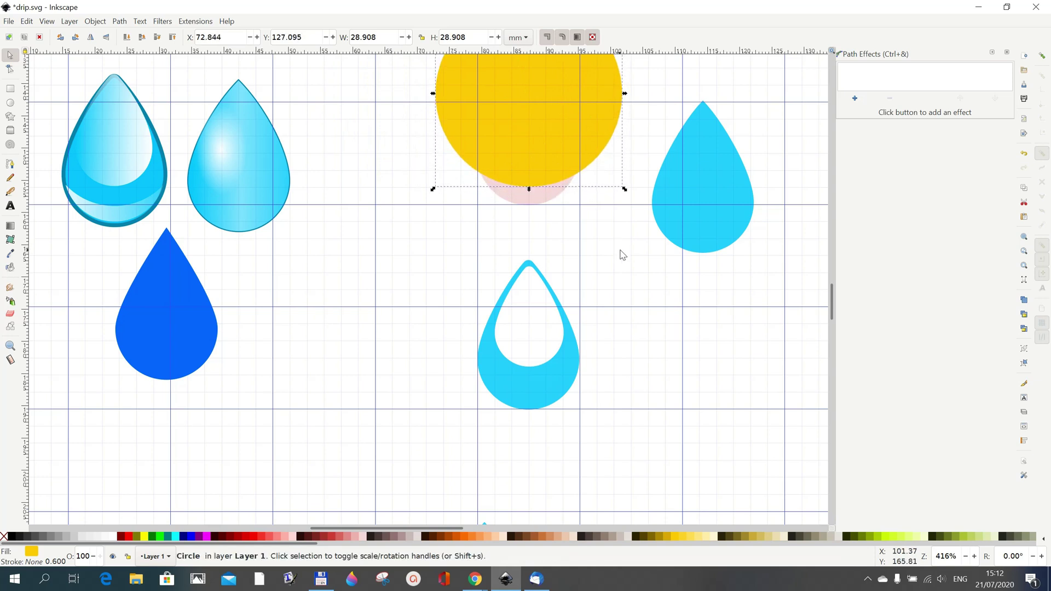
{"action": "scroll", "coordinate": [622, 254], "scroll_direction": "up", "scroll_amount": 1}
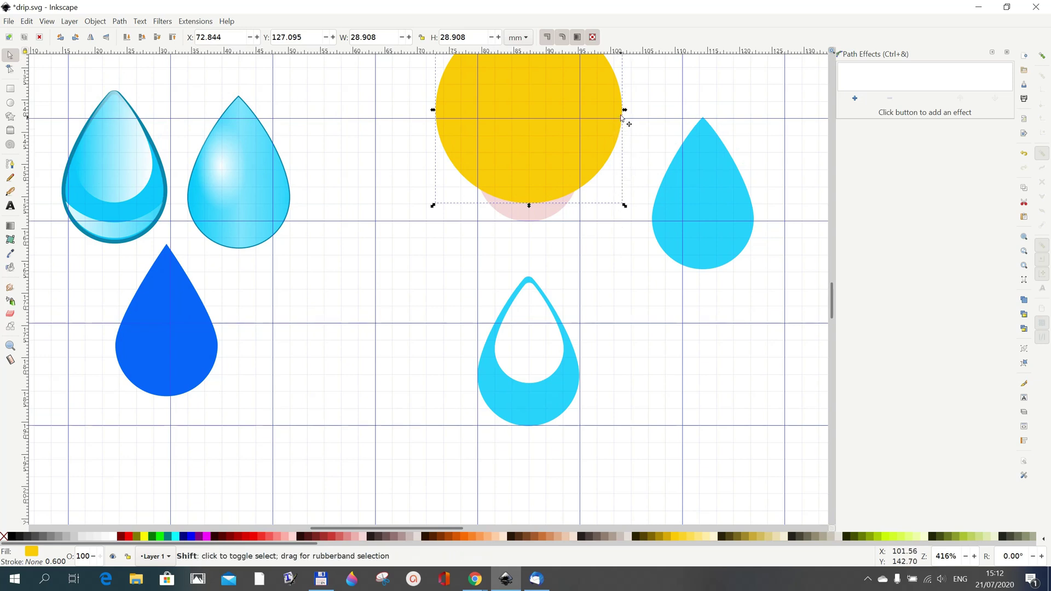
Step: Shrink the yellow circle about its centre to about 21.5 mm in diameter and lower it to about Y 134.7 mm over the pink drop
{"action": "left_click_drag", "start_coordinate": [625, 113], "coordinate": [602, 119]}
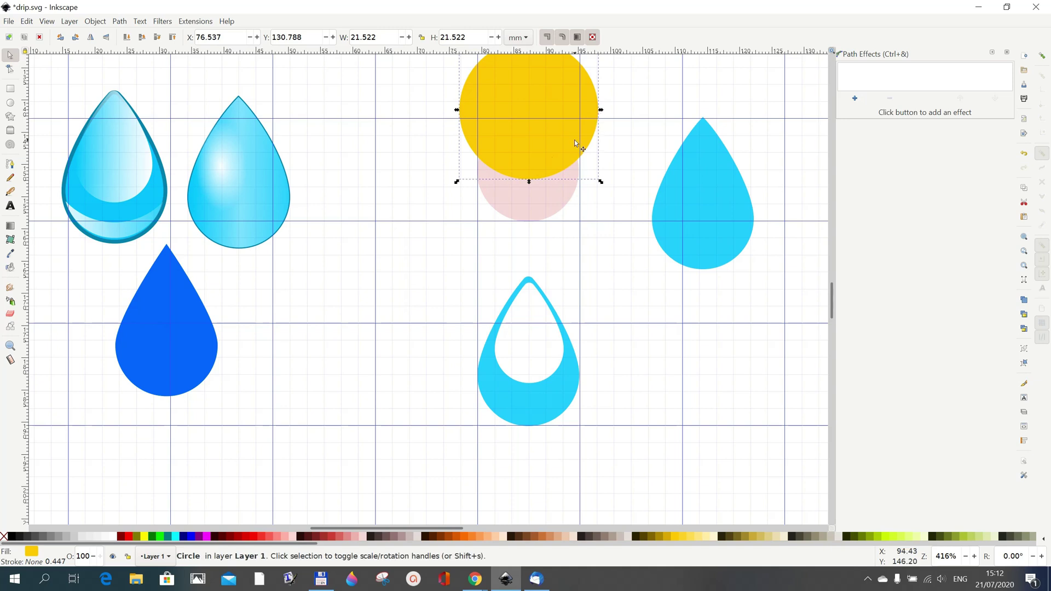
{"action": "left_click_drag", "start_coordinate": [550, 151], "coordinate": [547, 181]}
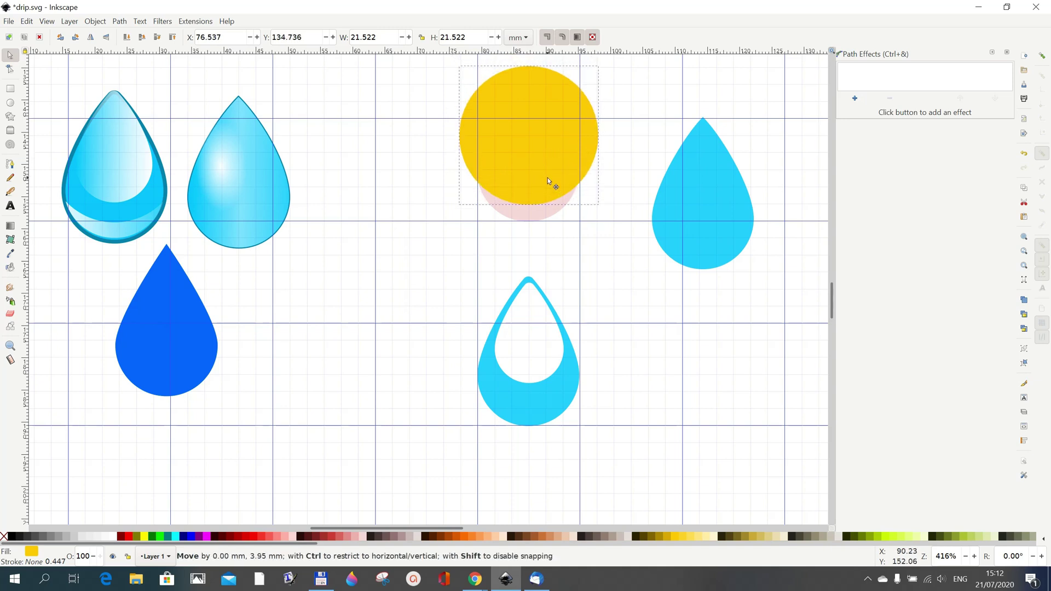
{"action": "left_click_drag", "start_coordinate": [547, 180], "coordinate": [547, 181]}
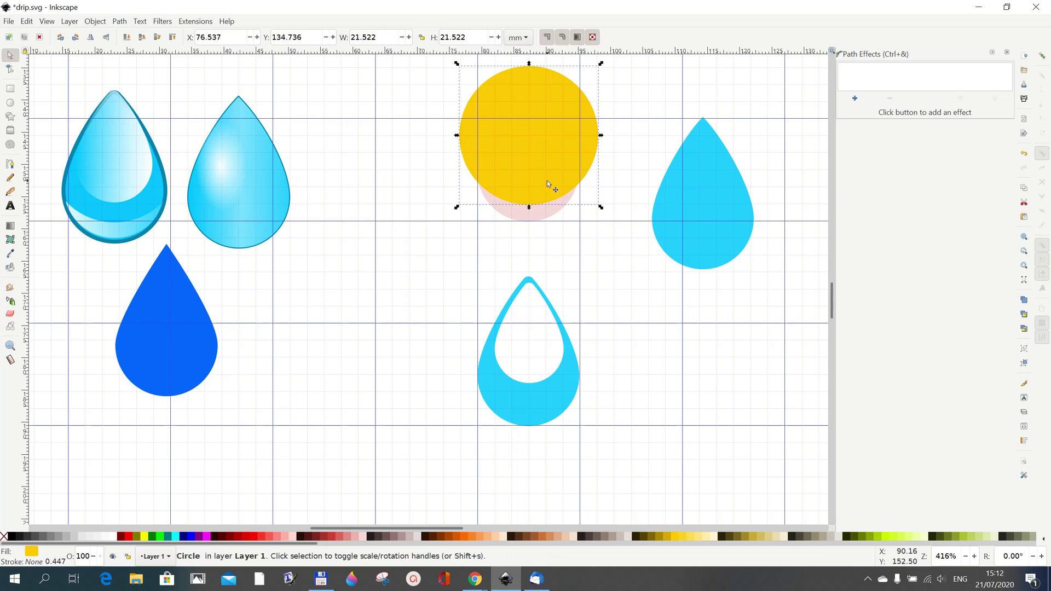
Step: Subtract the yellow circle from the pink drop with a path Difference to make a crescent
{"action": "left_click", "coordinate": [541, 219], "text": "shift"}
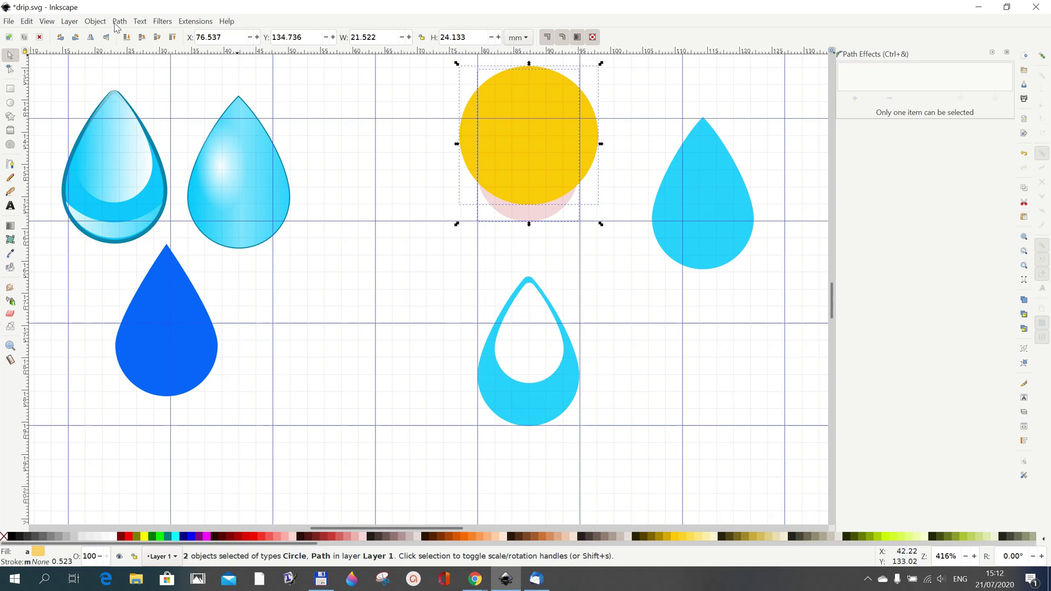
{"action": "left_click", "coordinate": [118, 22]}
{"action": "left_click", "coordinate": [134, 91]}
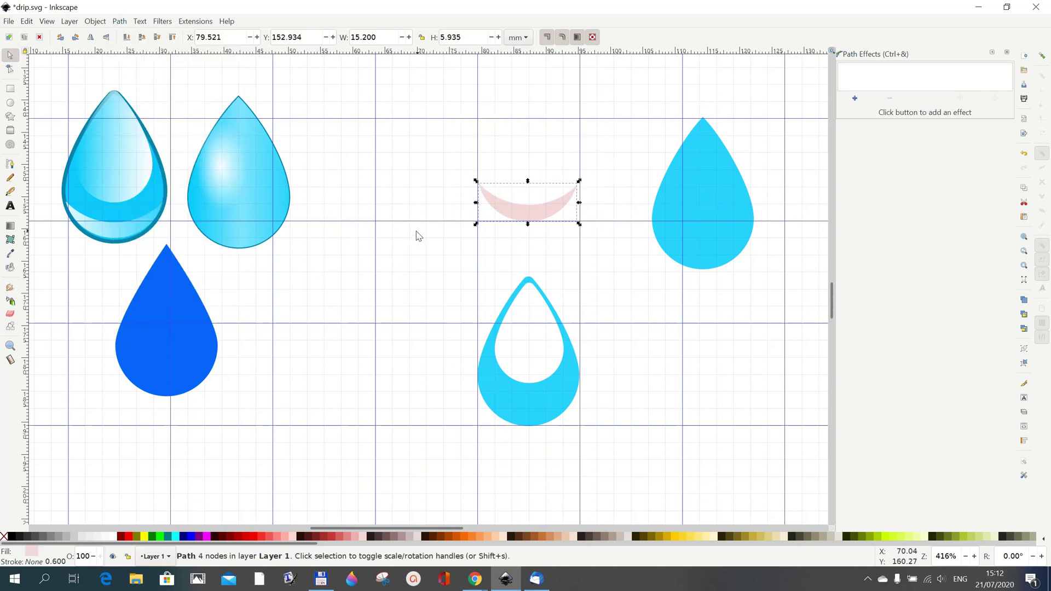
Step: Fit the pink crescent into the bottom of the white-centred drop at about X 79.7, Y 184.3 mm and fill it white
{"action": "left_click_drag", "start_coordinate": [511, 209], "coordinate": [510, 416]}
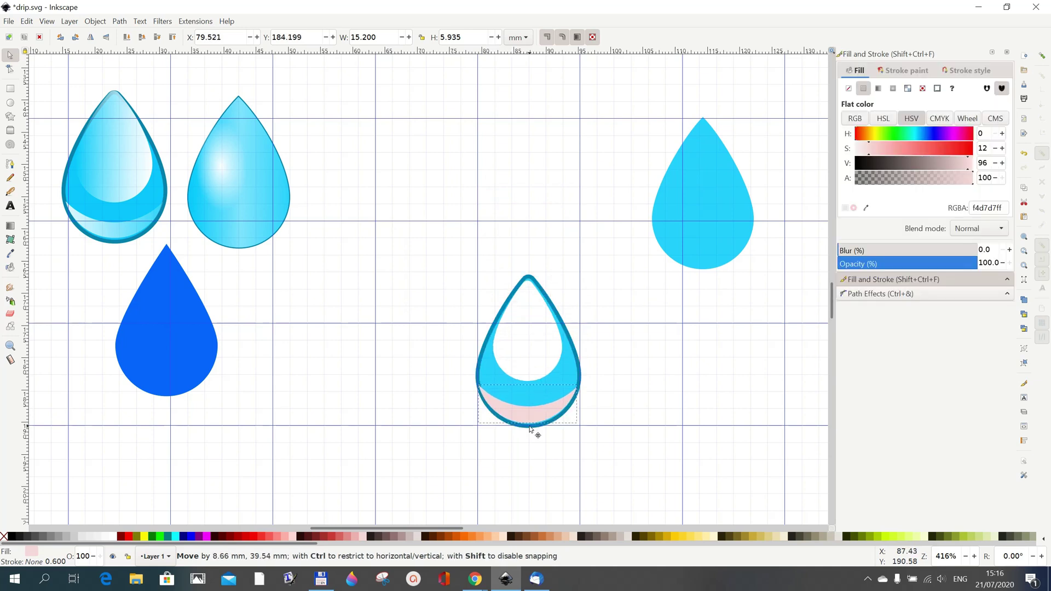
{"action": "left_click_drag", "start_coordinate": [537, 433], "coordinate": [531, 425]}
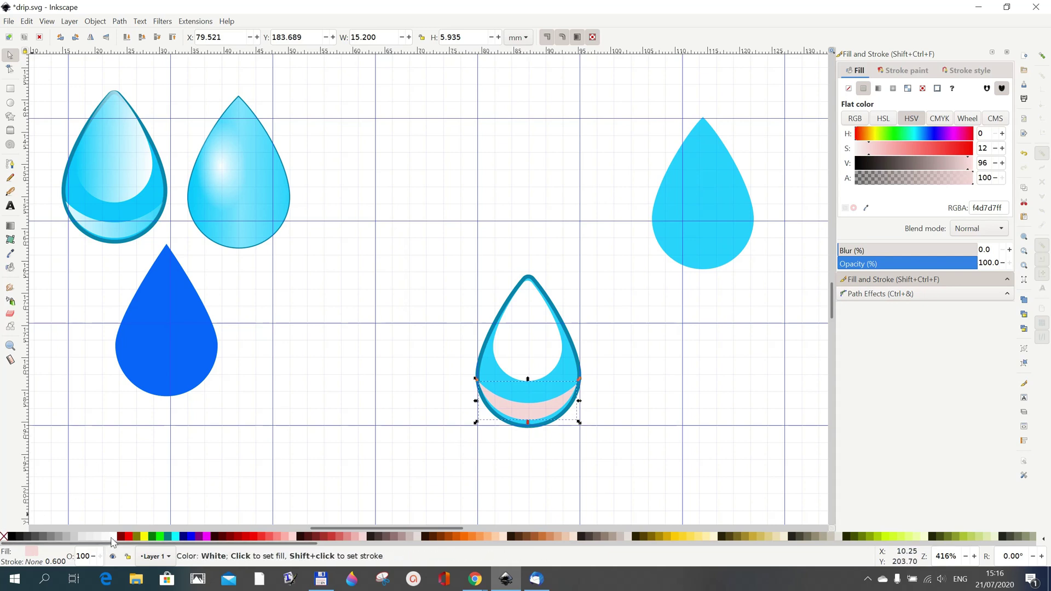
{"action": "left_click", "coordinate": [112, 539]}
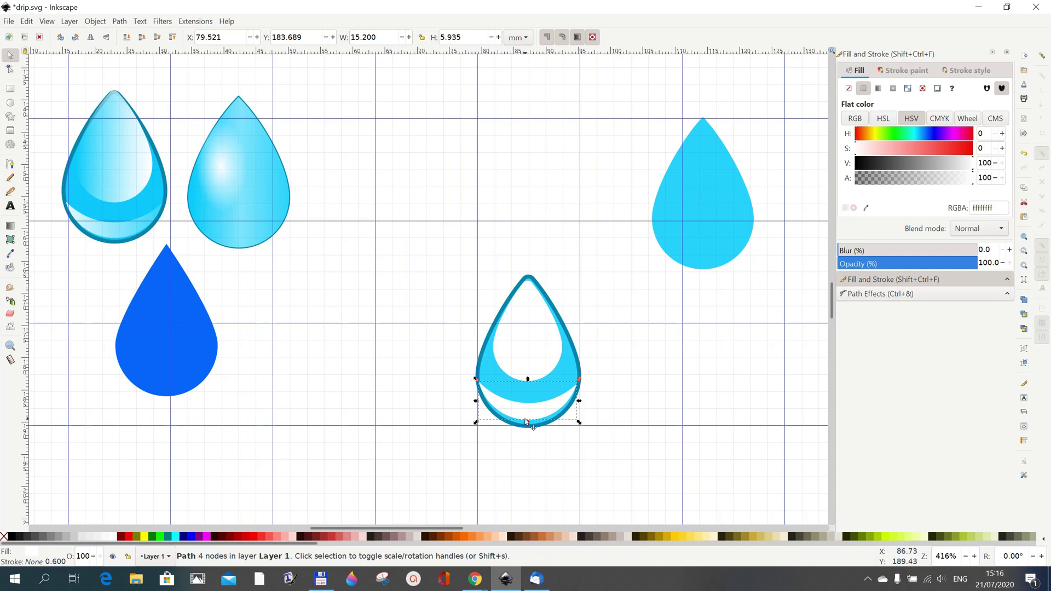
{"action": "left_click_drag", "start_coordinate": [526, 414], "coordinate": [527, 426]}
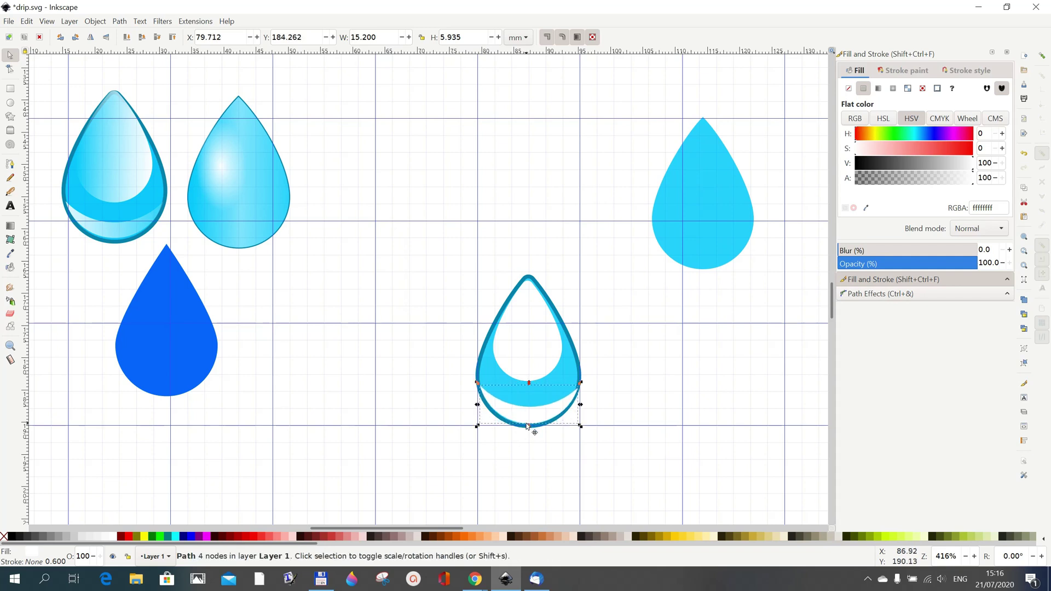
Step: Apply linear gradient fills to the drop's white inner highlight and to the white bottom crescent
{"action": "left_click", "coordinate": [538, 358]}
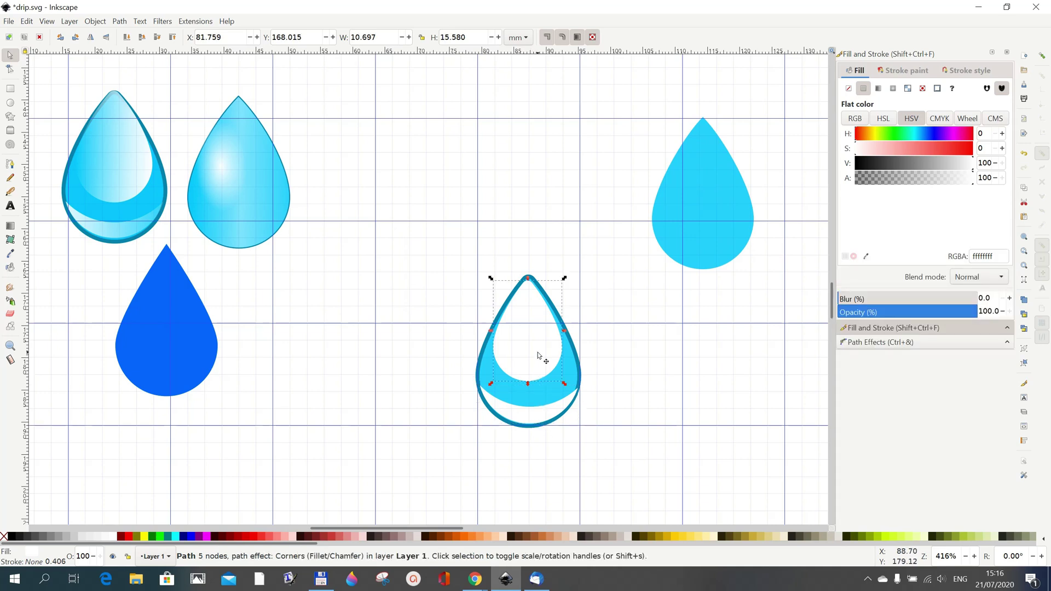
{"action": "left_click", "coordinate": [878, 88]}
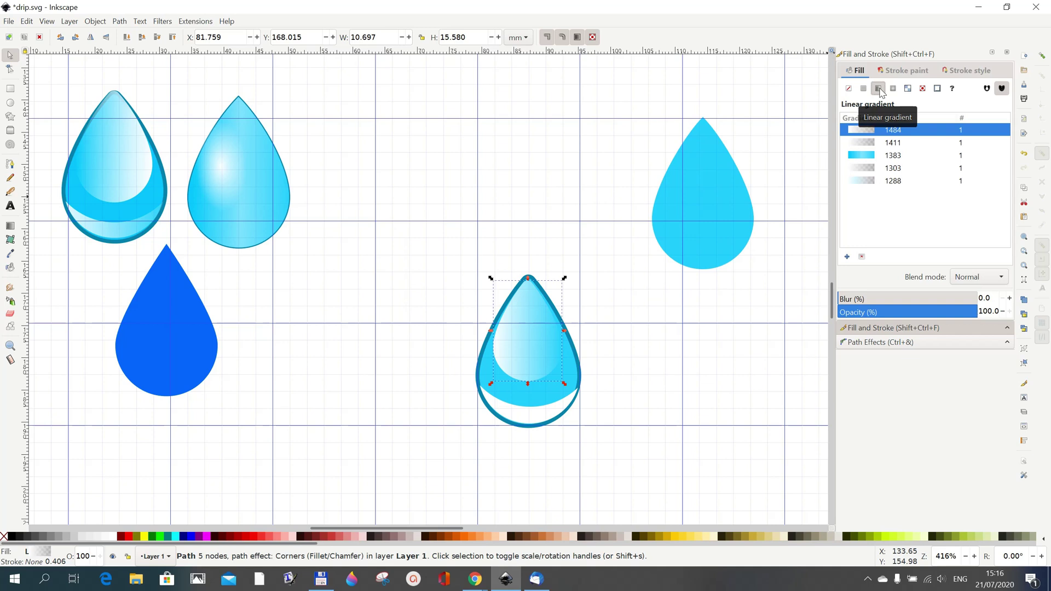
{"action": "left_click", "coordinate": [541, 420]}
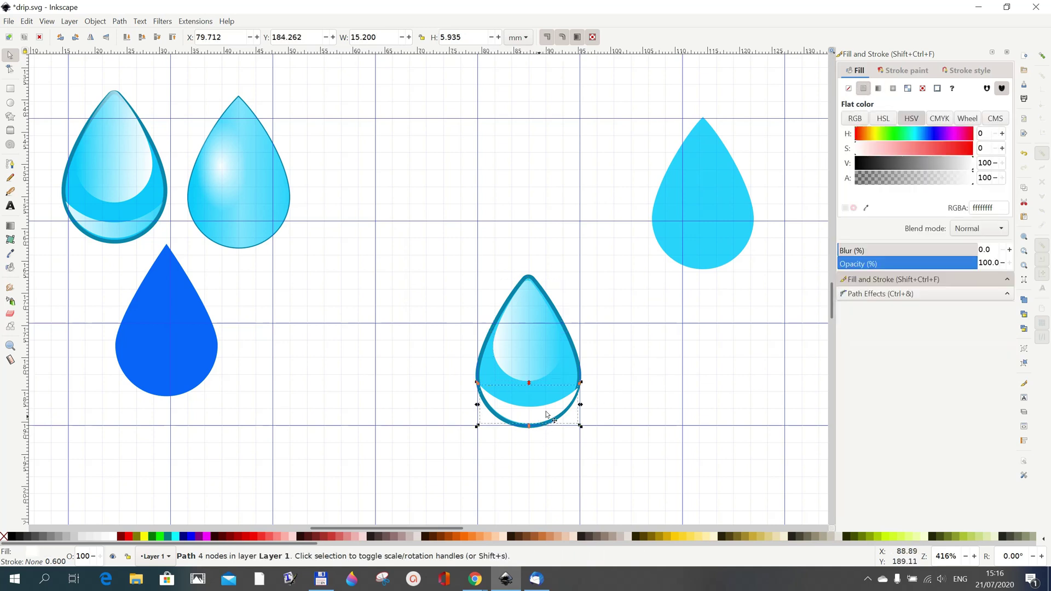
{"action": "left_click", "coordinate": [878, 88]}
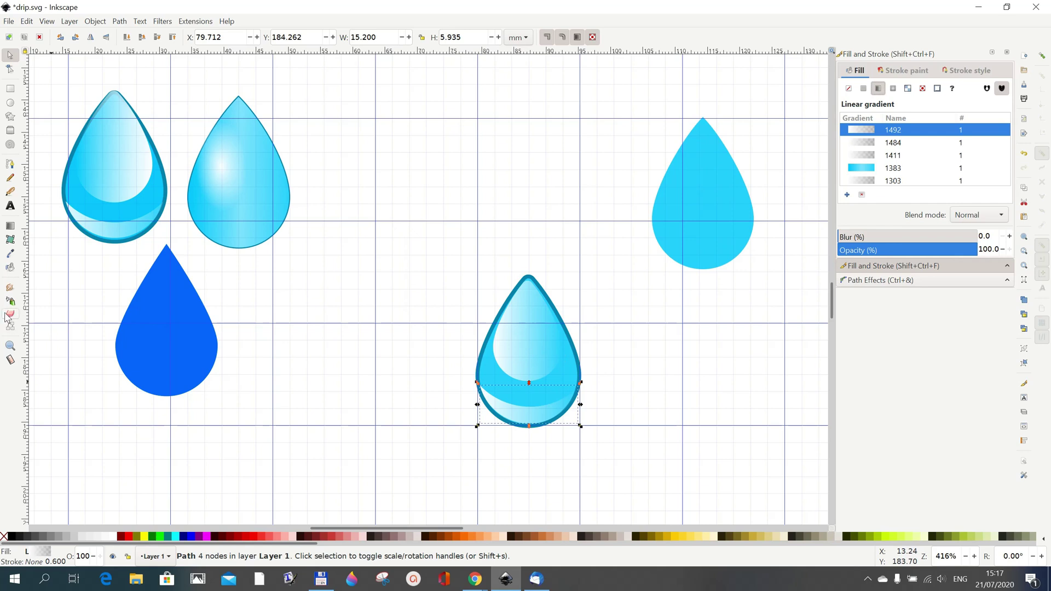
Step: Reverse the inner highlight's linear gradient horizontally so its white end lies on the right edge and the transparent end on the left
{"action": "left_click", "coordinate": [535, 359]}
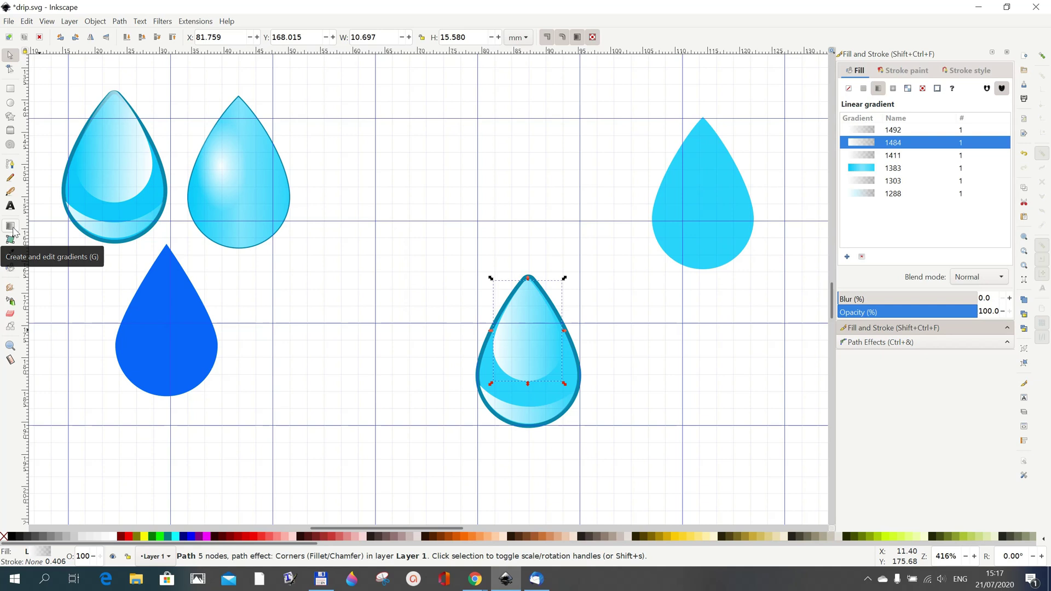
{"action": "left_click", "coordinate": [11, 226]}
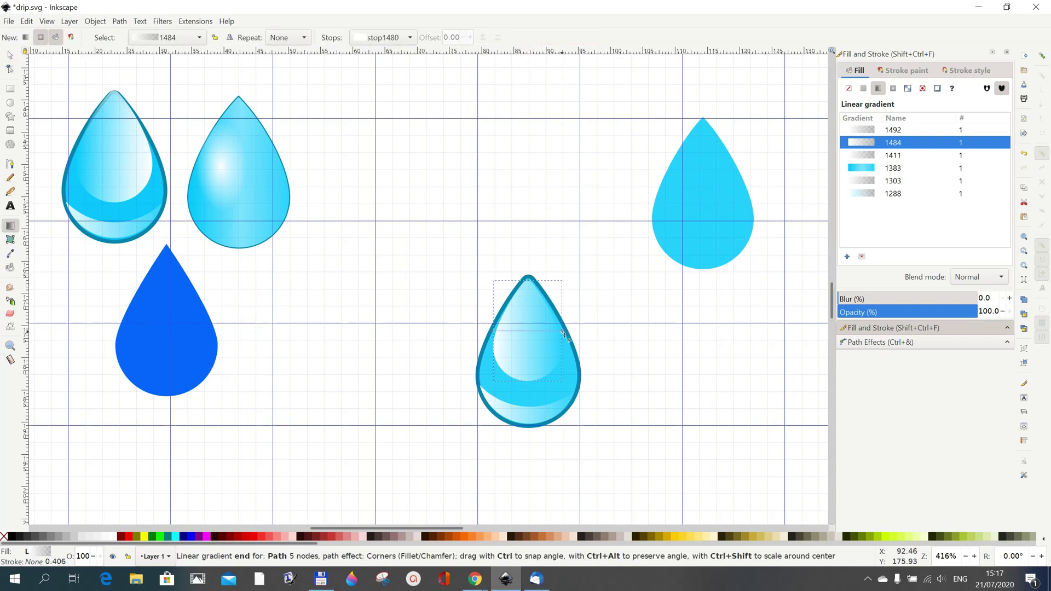
{"action": "left_click_drag", "start_coordinate": [562, 332], "coordinate": [531, 286]}
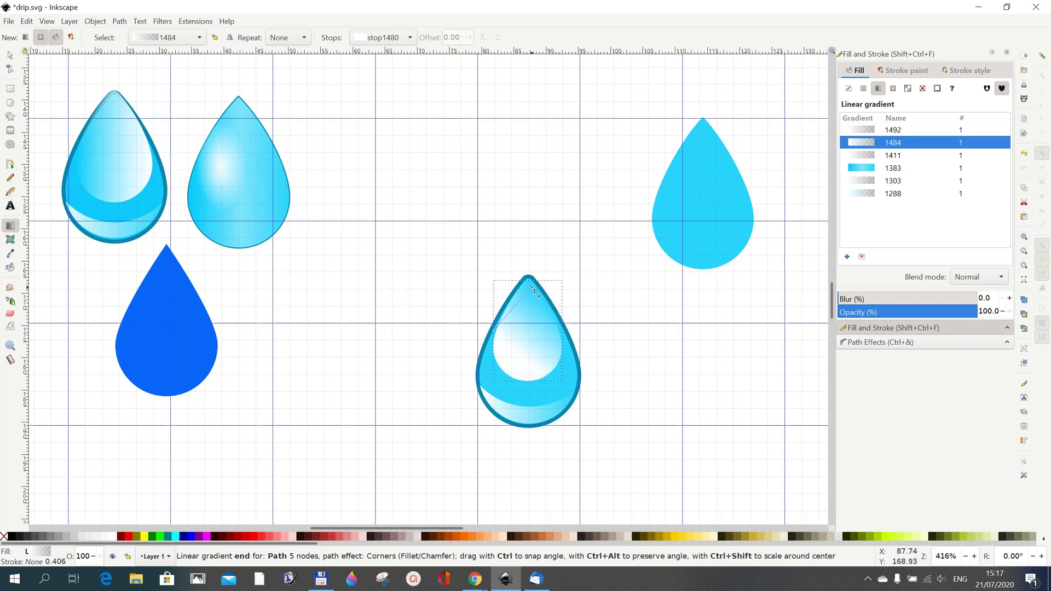
{"action": "left_click_drag", "start_coordinate": [501, 332], "coordinate": [562, 347]}
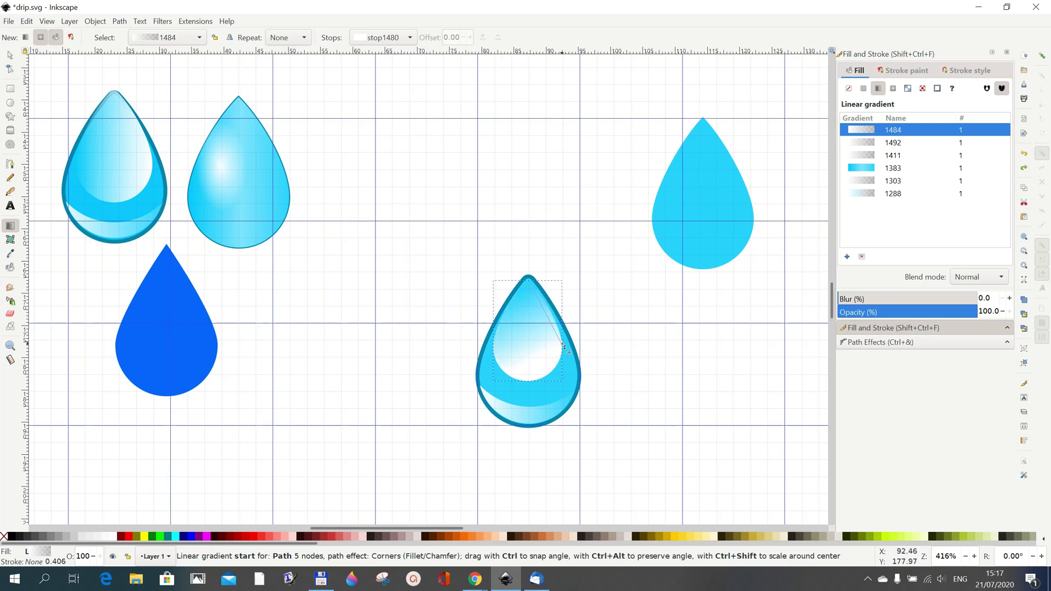
{"action": "left_click", "coordinate": [564, 347]}
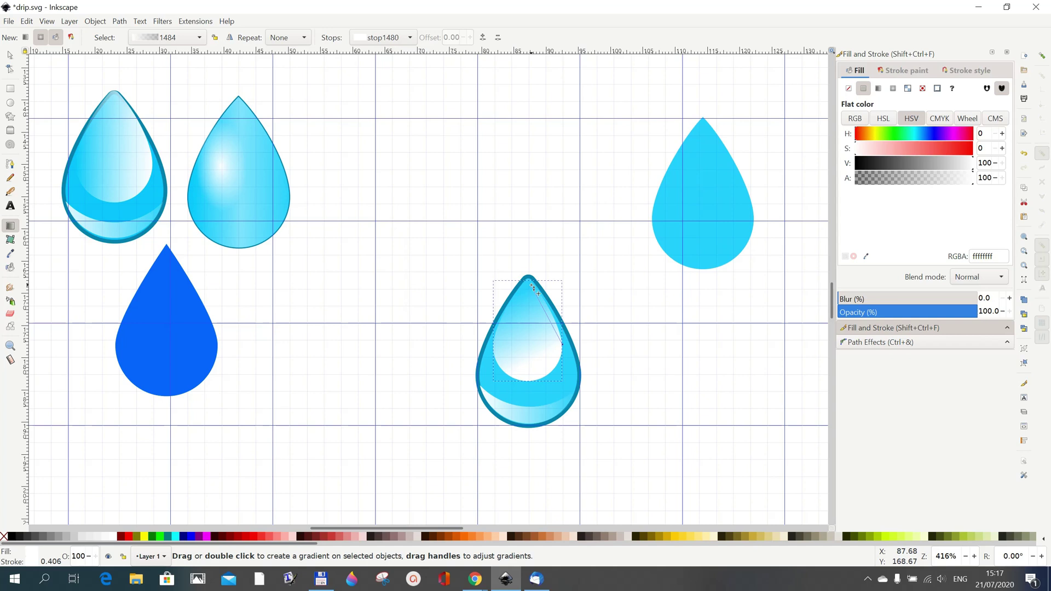
{"action": "key", "text": "ctrl+z"}
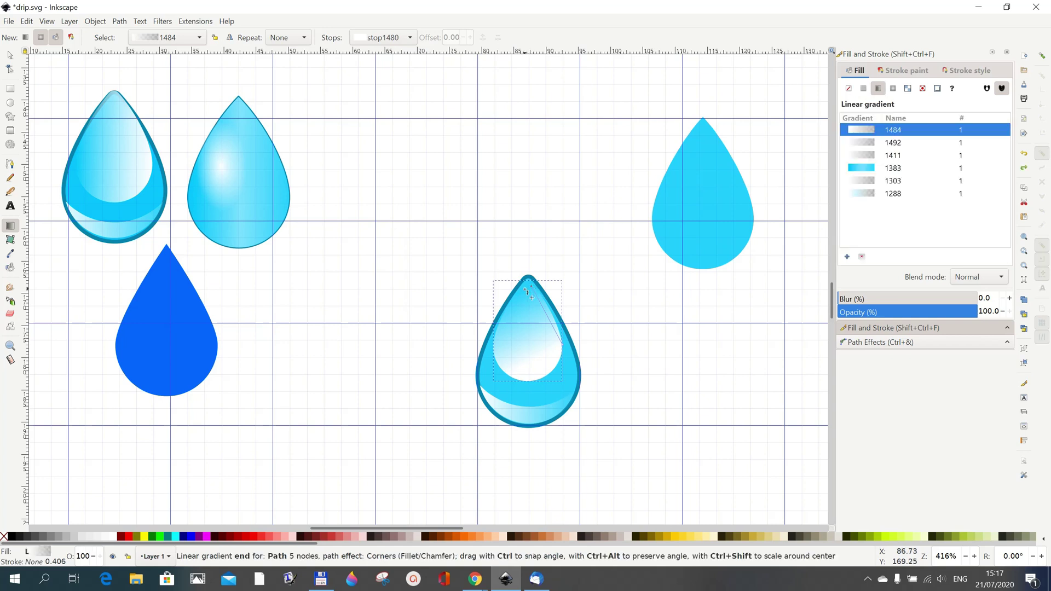
{"action": "left_click_drag", "start_coordinate": [525, 289], "coordinate": [495, 340]}
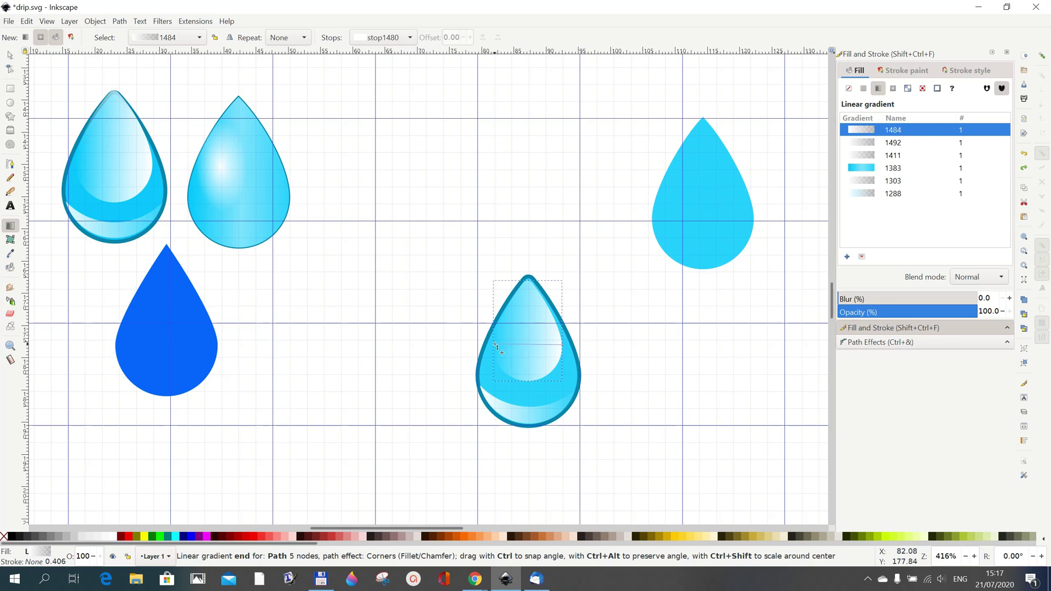
Step: Add a middle stop at about offset 0.51 to the inner highlight's gradient and colour it light blue (aaeeff)
{"action": "left_click", "coordinate": [495, 346]}
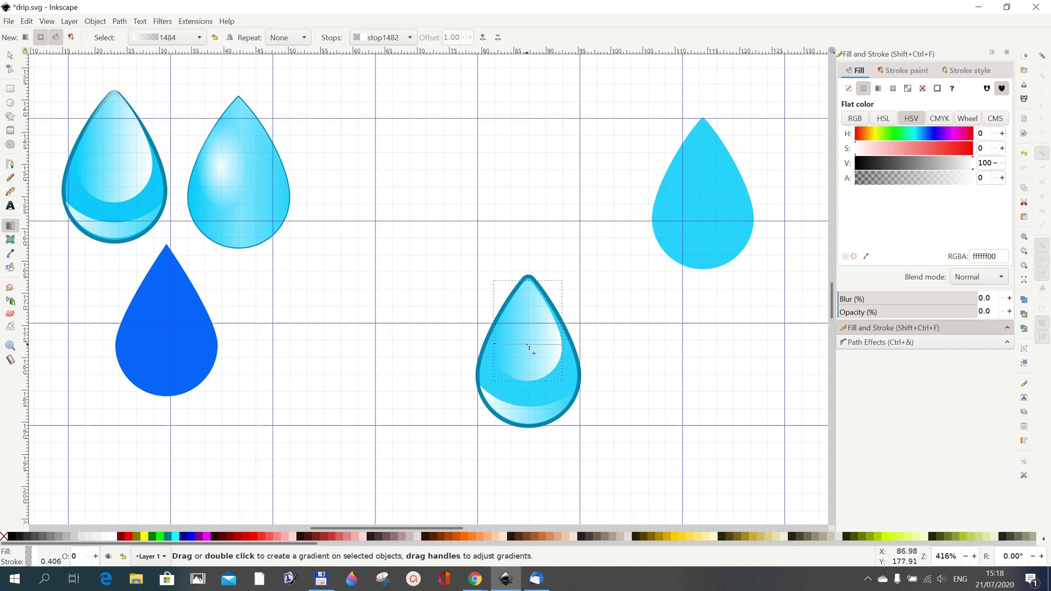
{"action": "double_click", "coordinate": [530, 345]}
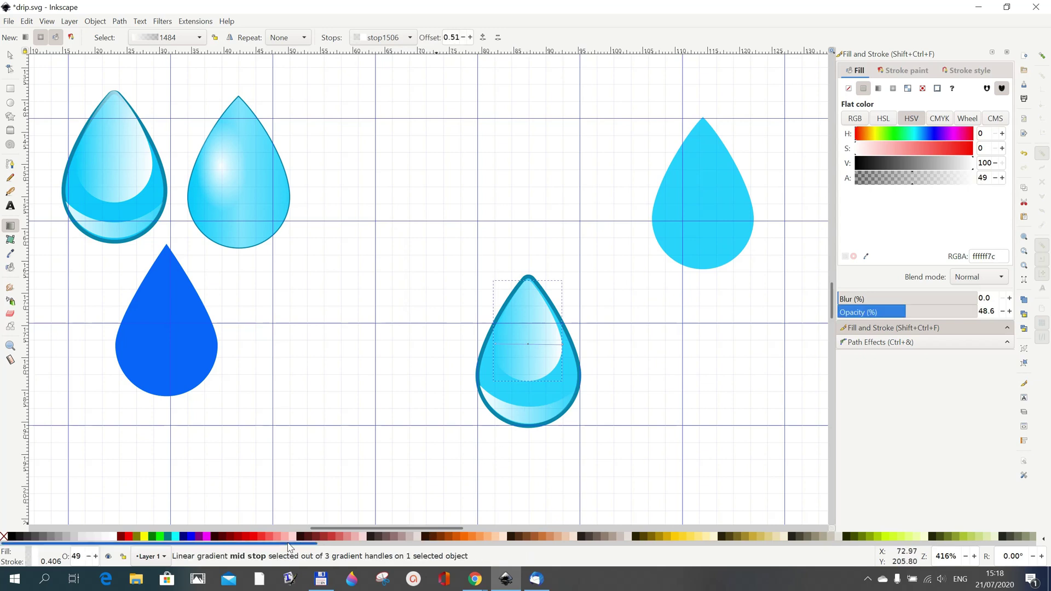
{"action": "left_click_drag", "start_coordinate": [289, 545], "coordinate": [704, 554]}
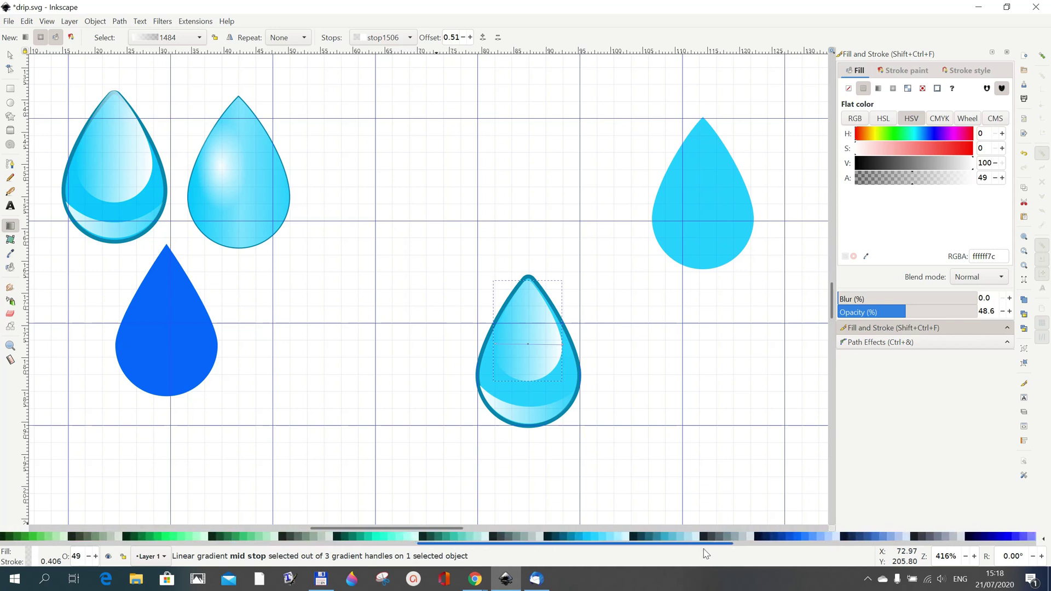
{"action": "left_click", "coordinate": [620, 538]}
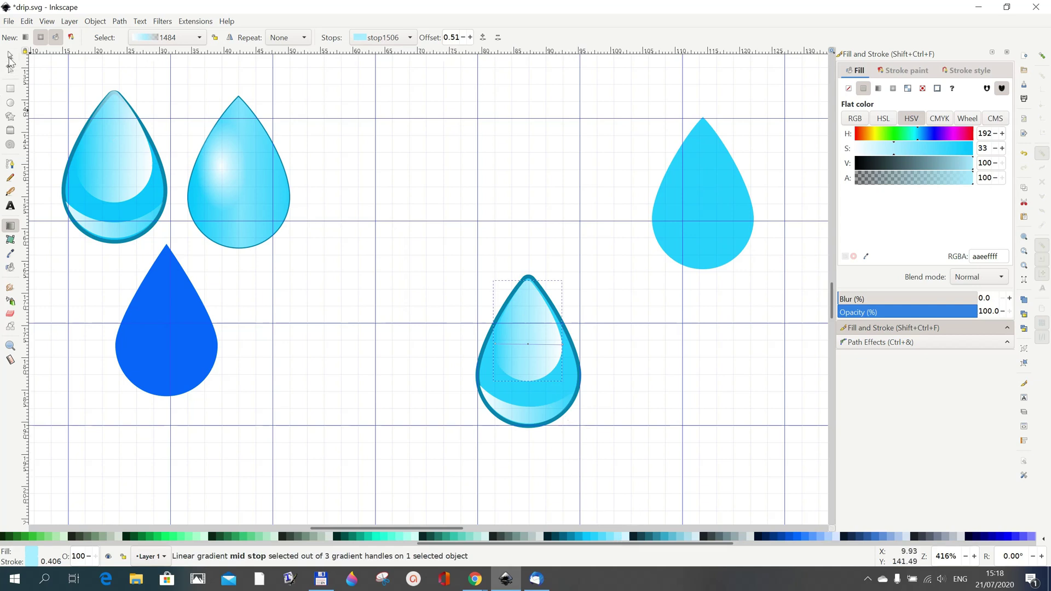
Step: Nudge the inner highlight about 0.25 mm to the right within the drop, then deselect it
{"action": "left_click", "coordinate": [10, 56]}
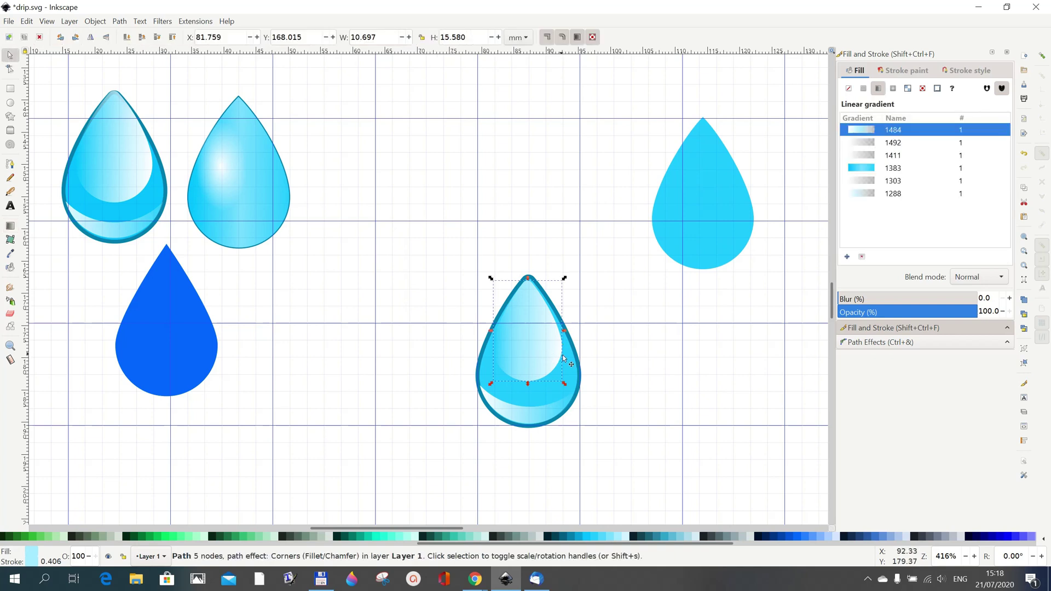
{"action": "left_click_drag", "start_coordinate": [551, 349], "coordinate": [553, 349]}
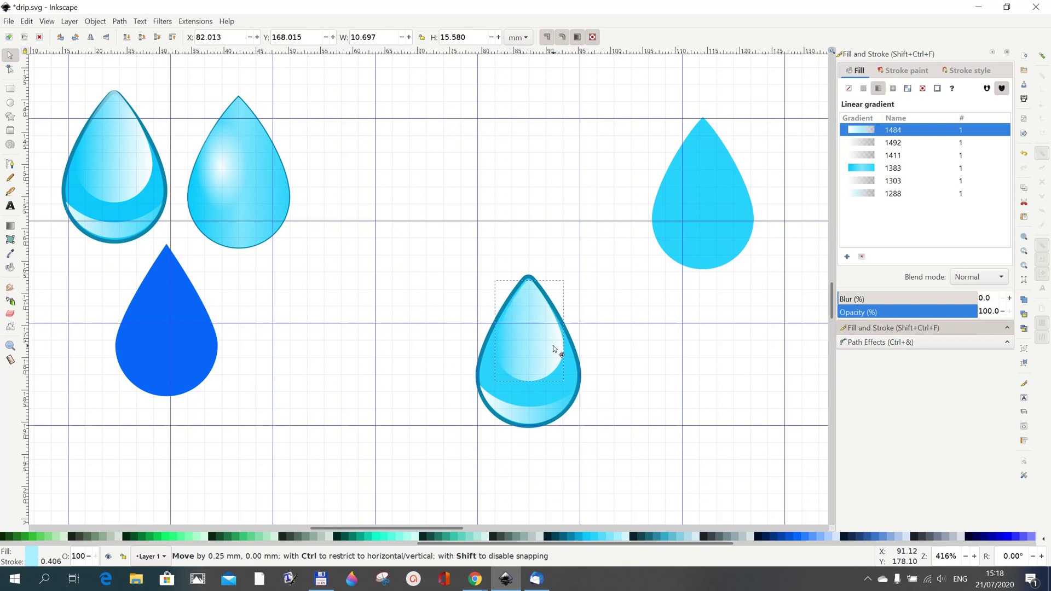
{"action": "left_click", "coordinate": [638, 391]}
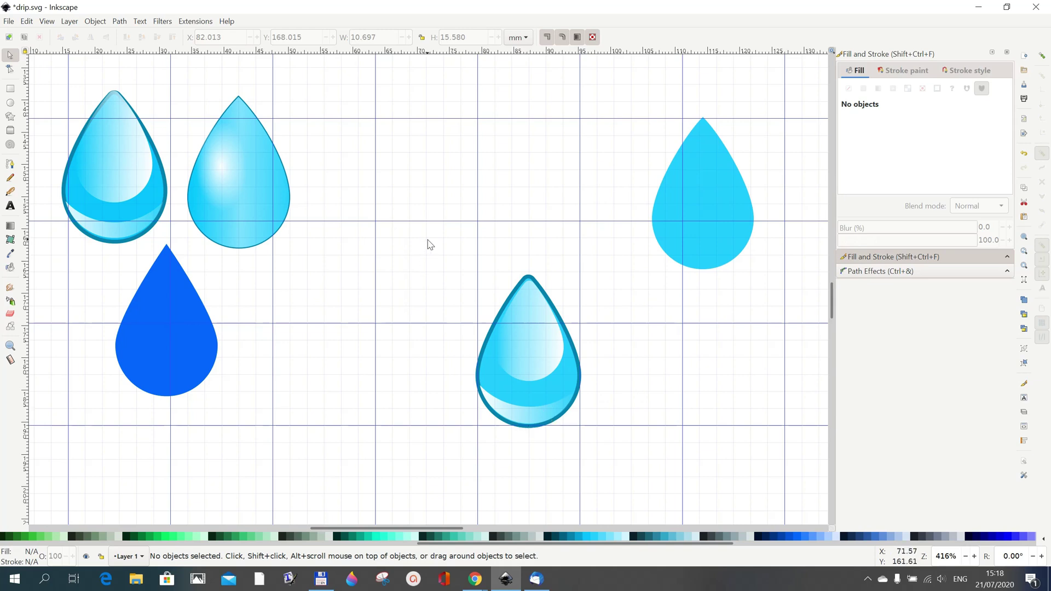
Step: Group the three parts of the glossy drop and move the group beside the example drops, at about X 66.2, Y 139.8 mm
{"action": "left_click_drag", "start_coordinate": [428, 240], "coordinate": [621, 478]}
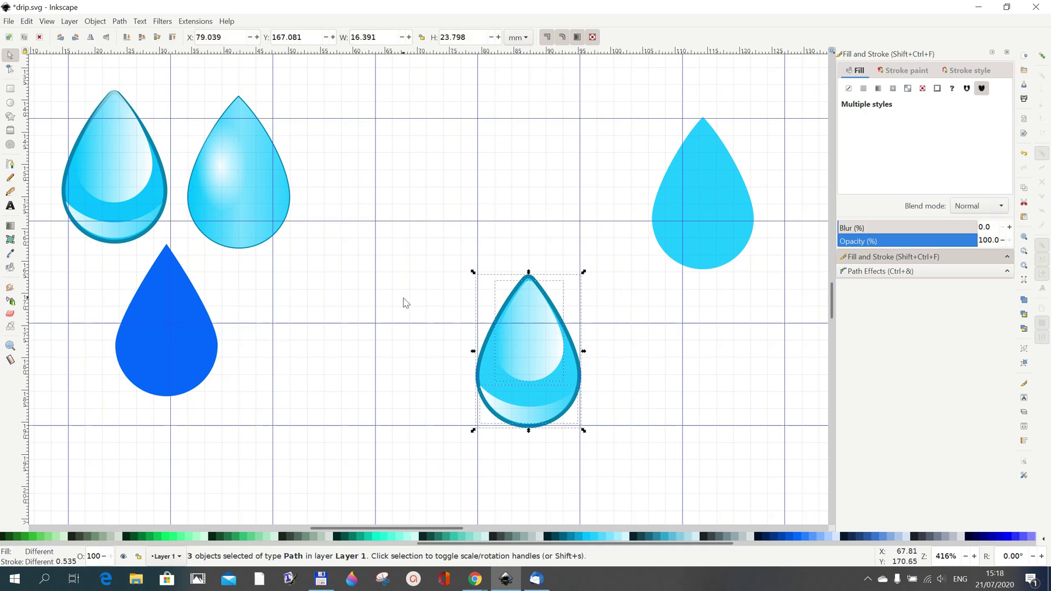
{"action": "left_click", "coordinate": [121, 22]}
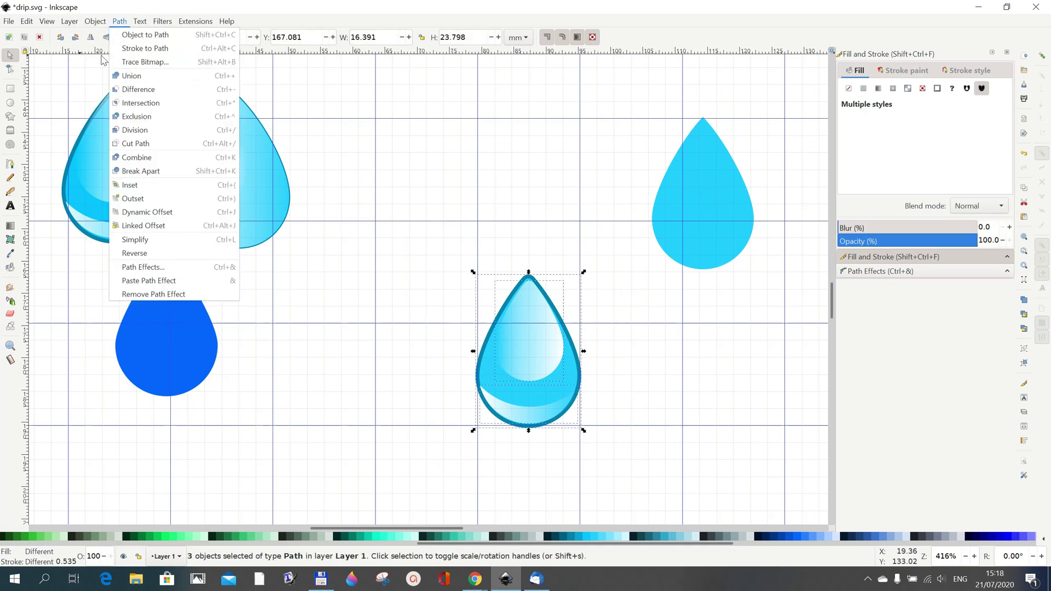
{"action": "mouse_move", "coordinate": [92, 24]}
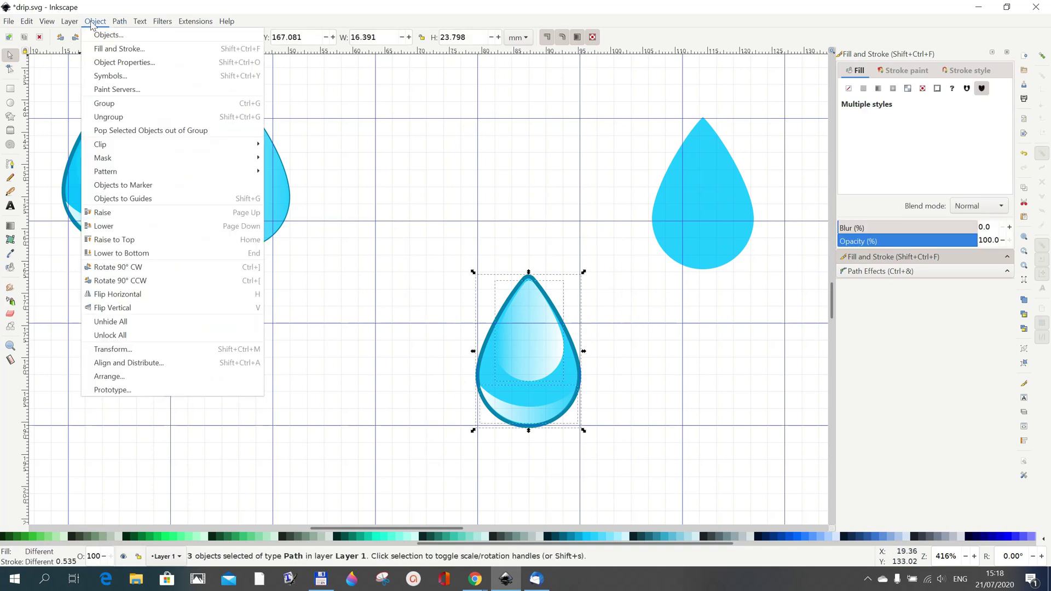
{"action": "left_click", "coordinate": [104, 104]}
{"action": "left_click_drag", "start_coordinate": [513, 343], "coordinate": [429, 165]}
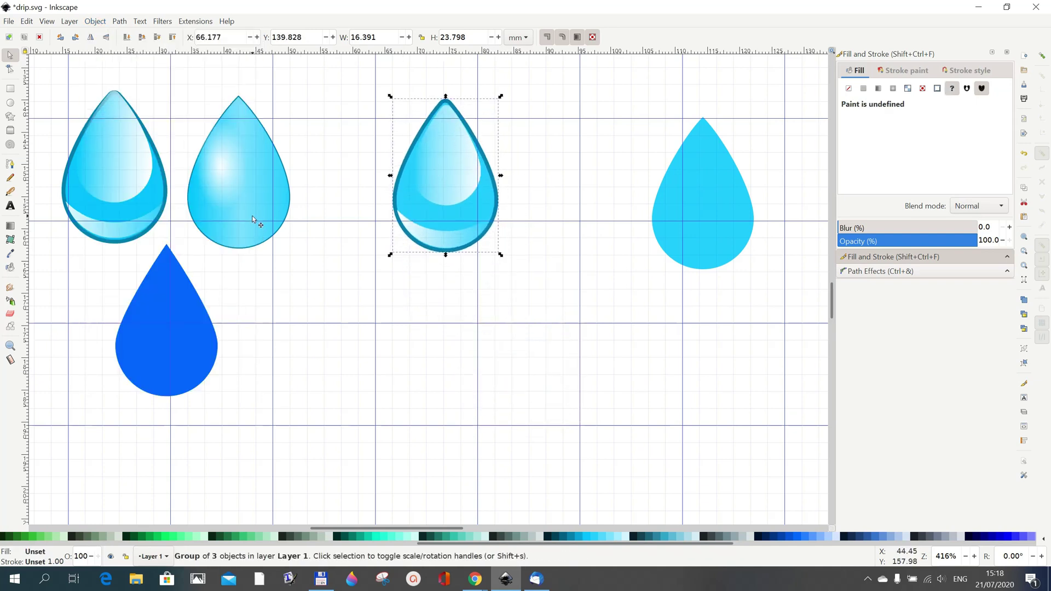
Step: Set the stroke width of the plain light blue drop to 0.100 mm
{"action": "left_click", "coordinate": [711, 184]}
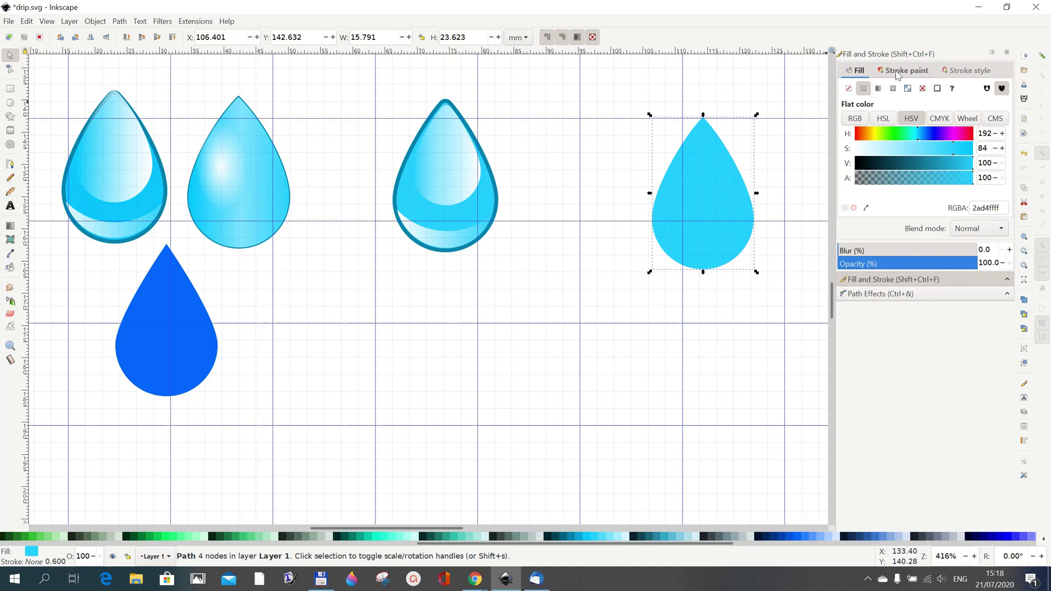
{"action": "left_click", "coordinate": [897, 75]}
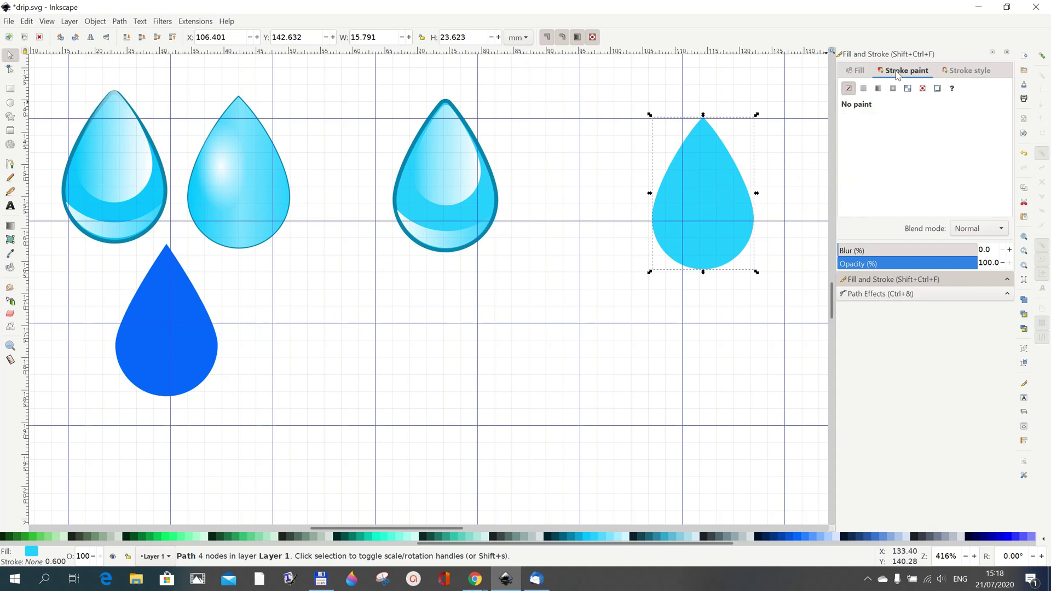
{"action": "left_click", "coordinate": [969, 72]}
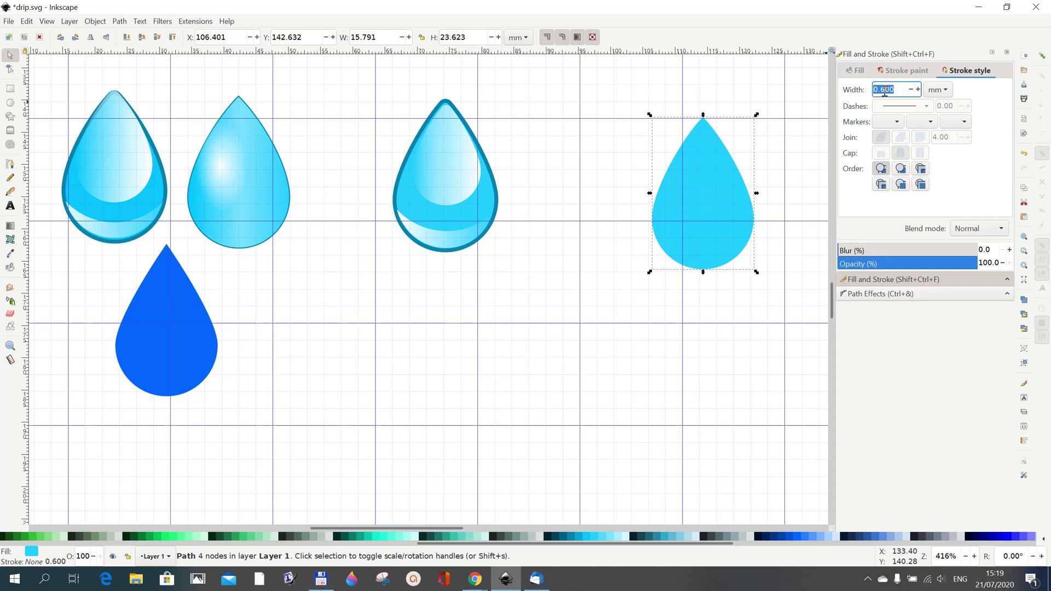
{"action": "type", "text": "0.00"}
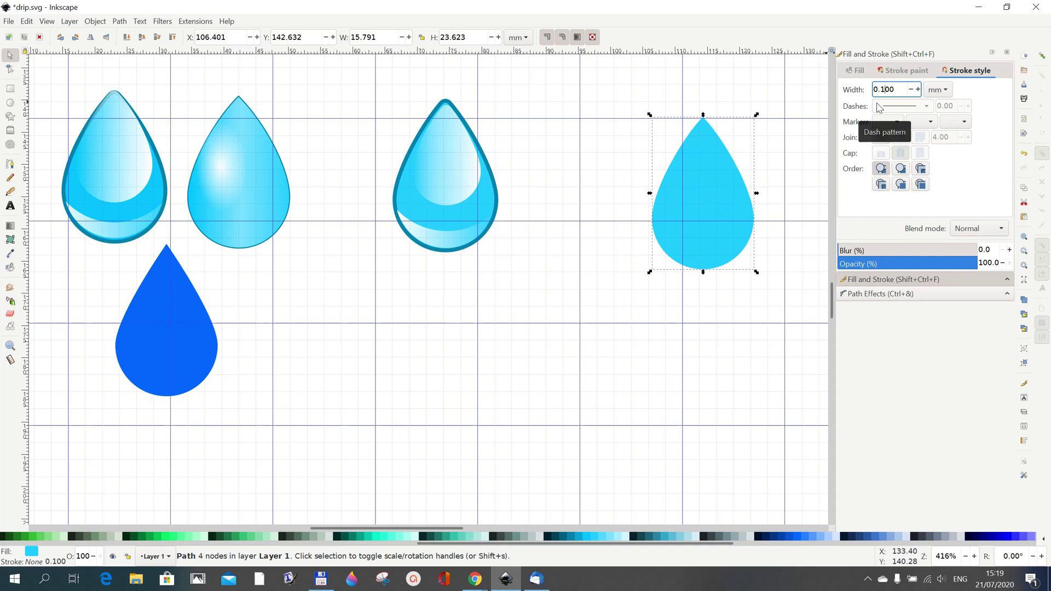
Step: Give the plain light blue drop a flat dark teal outline in colour #0088AA
{"action": "left_click", "coordinate": [904, 70]}
{"action": "left_click", "coordinate": [864, 89]}
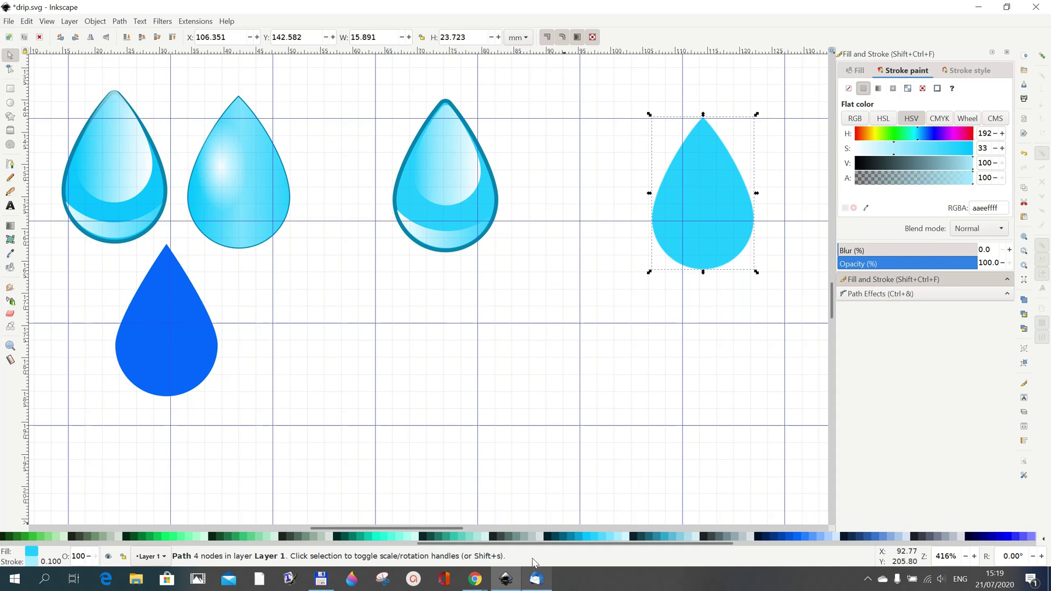
{"action": "left_click", "coordinate": [570, 541], "text": "shift"}
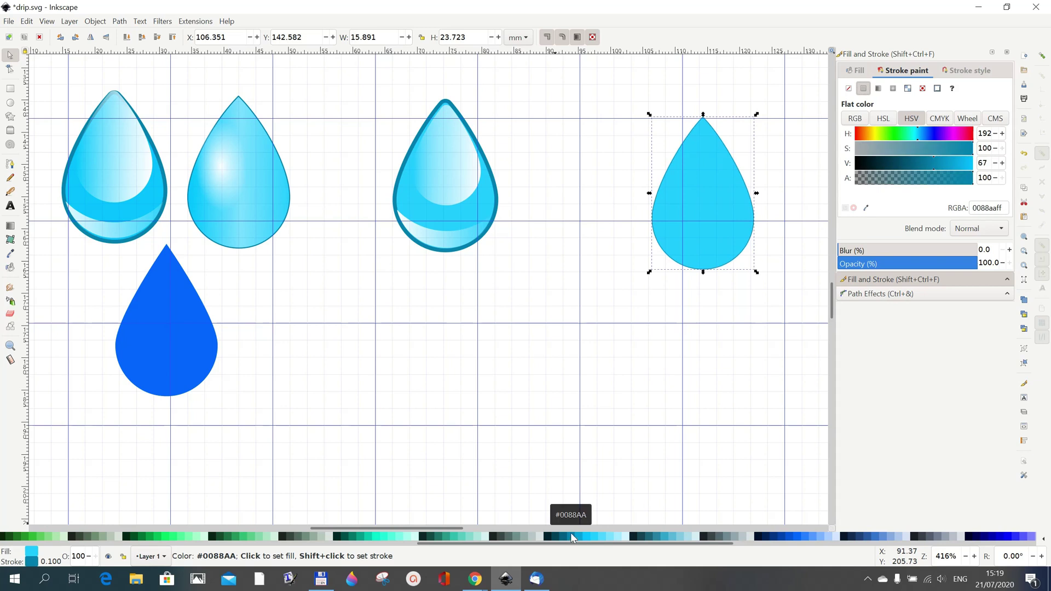
{"action": "left_click", "coordinate": [963, 72]}
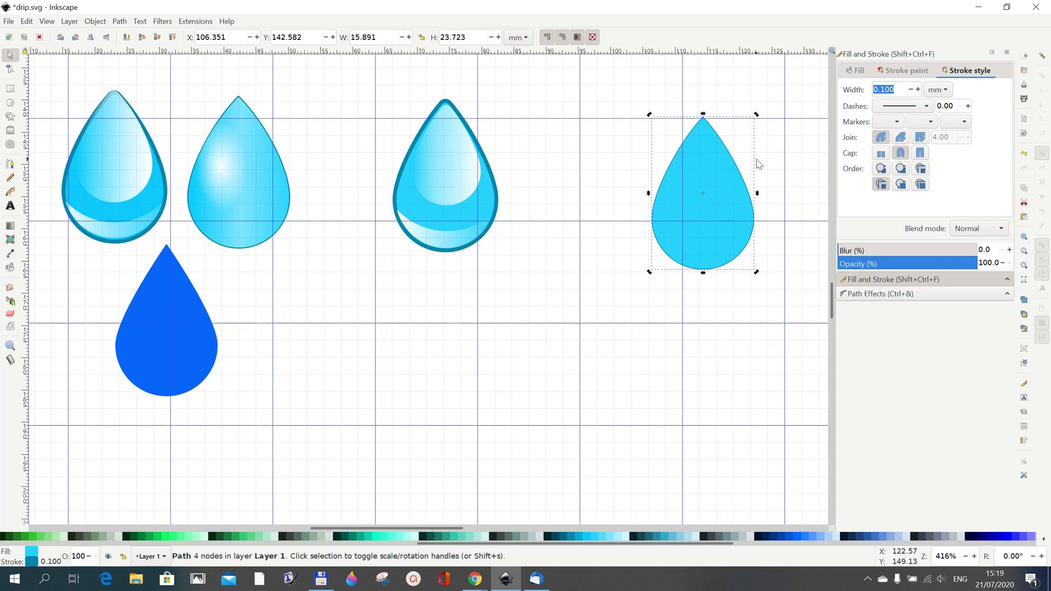
Step: Change the outlined drop's fill to a linear gradient fading from light blue to transparent, and deselect it
{"action": "left_click", "coordinate": [857, 70]}
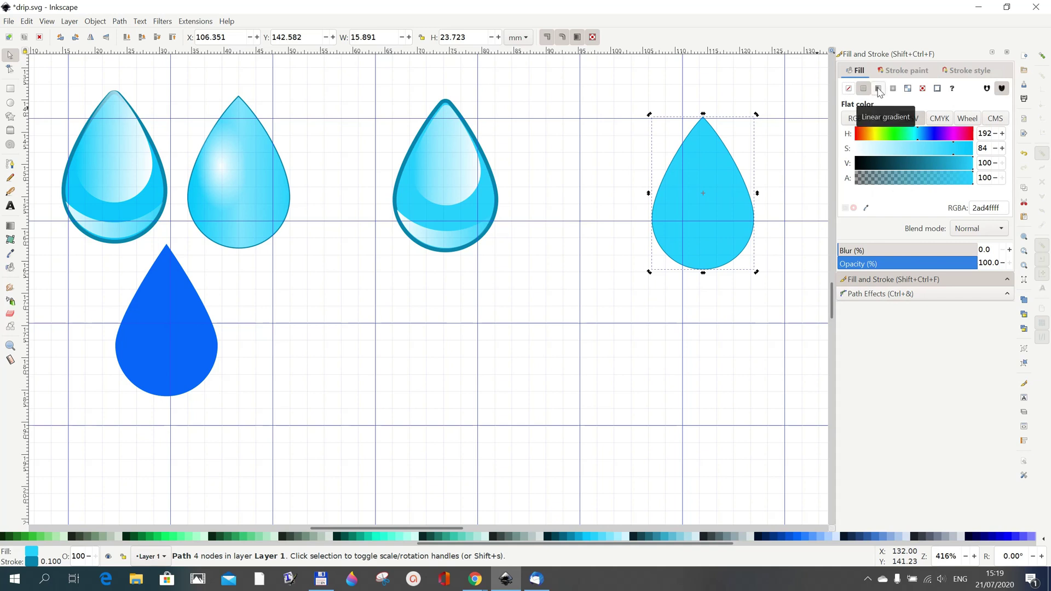
{"action": "left_click", "coordinate": [878, 89]}
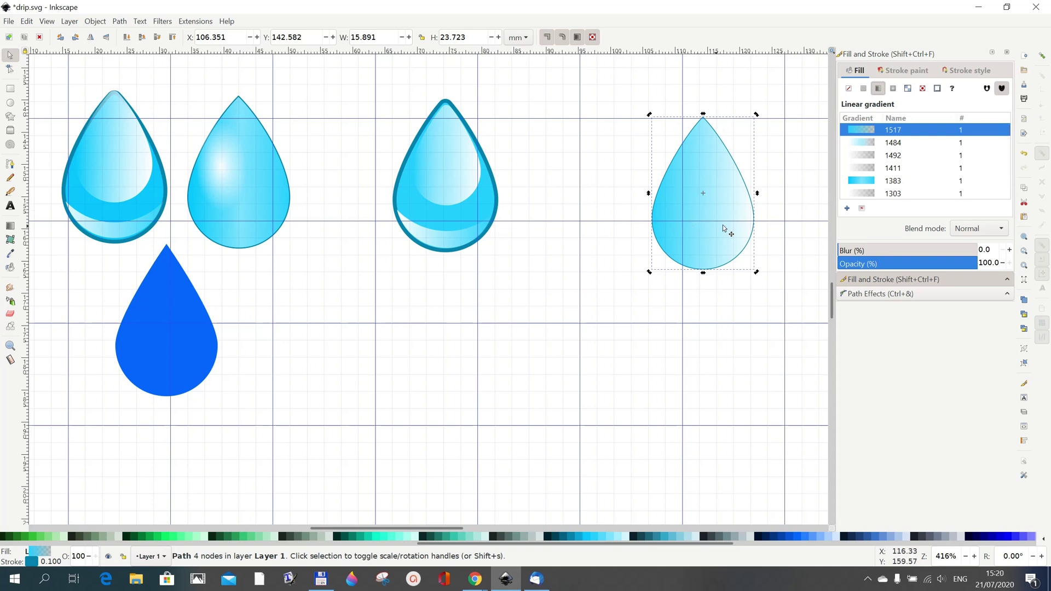
{"action": "left_click", "coordinate": [614, 309]}
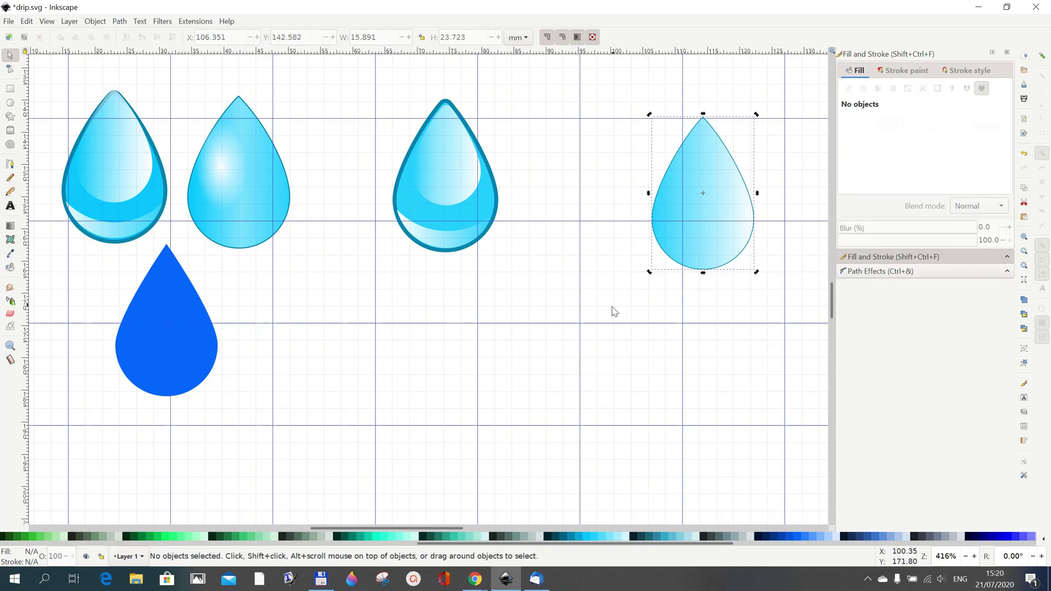
Step: Extend the transparent end of the drop's linear gradient horizontally to about 8 mm beyond the drop's right edge
{"action": "left_click", "coordinate": [10, 227]}
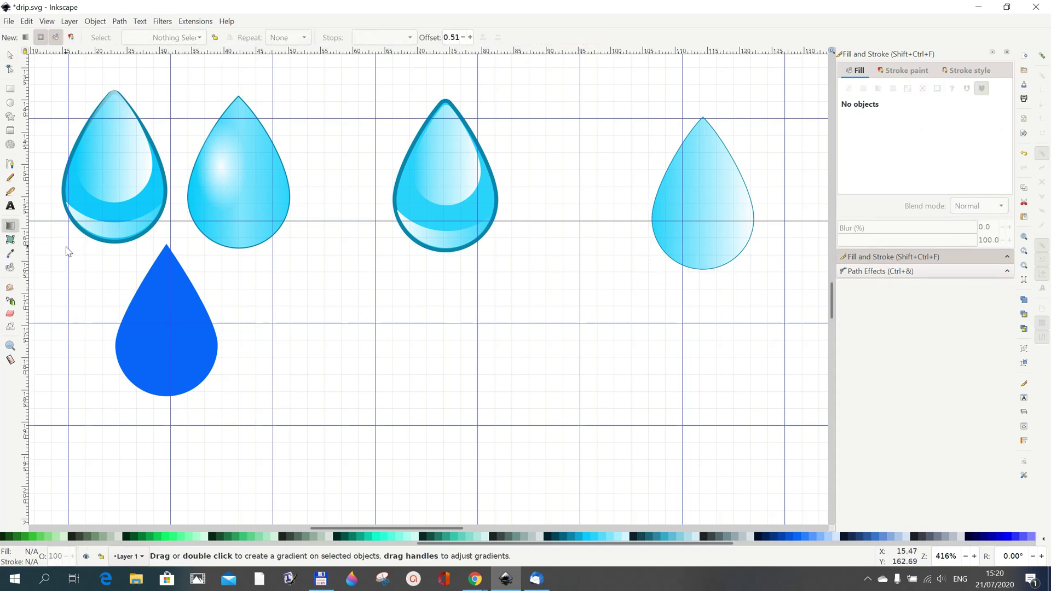
{"action": "left_click", "coordinate": [10, 55]}
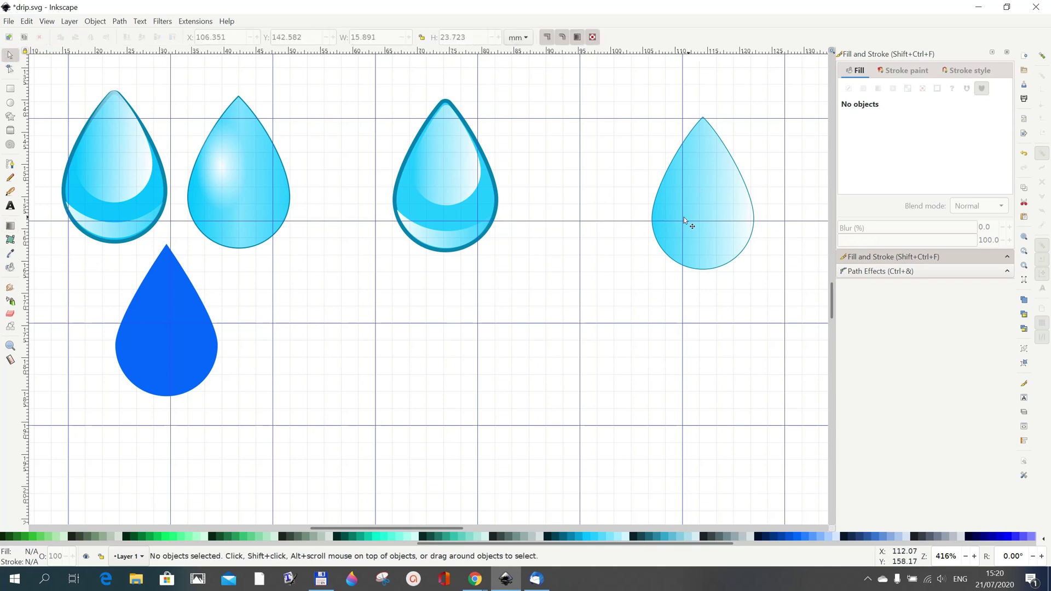
{"action": "left_click", "coordinate": [723, 214]}
{"action": "left_click", "coordinate": [10, 226]}
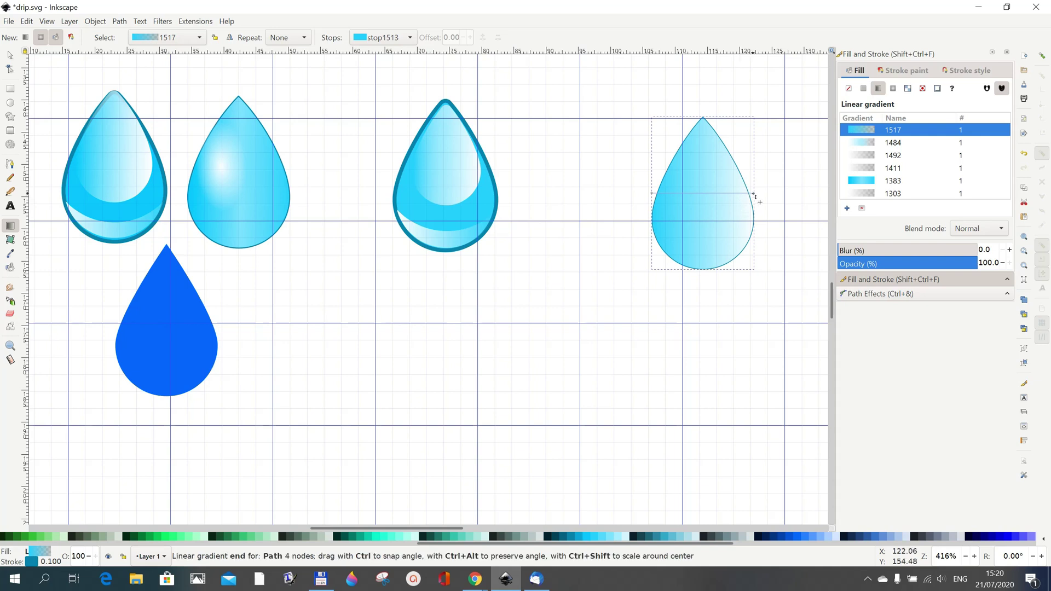
{"action": "left_click", "coordinate": [756, 196]}
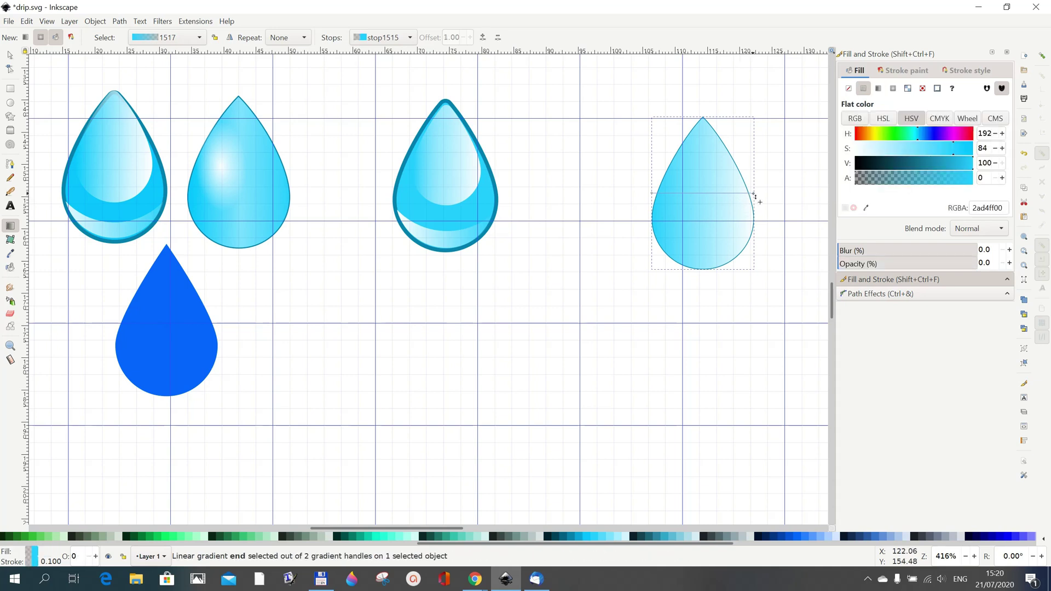
{"action": "left_click_drag", "start_coordinate": [756, 196], "coordinate": [784, 194]}
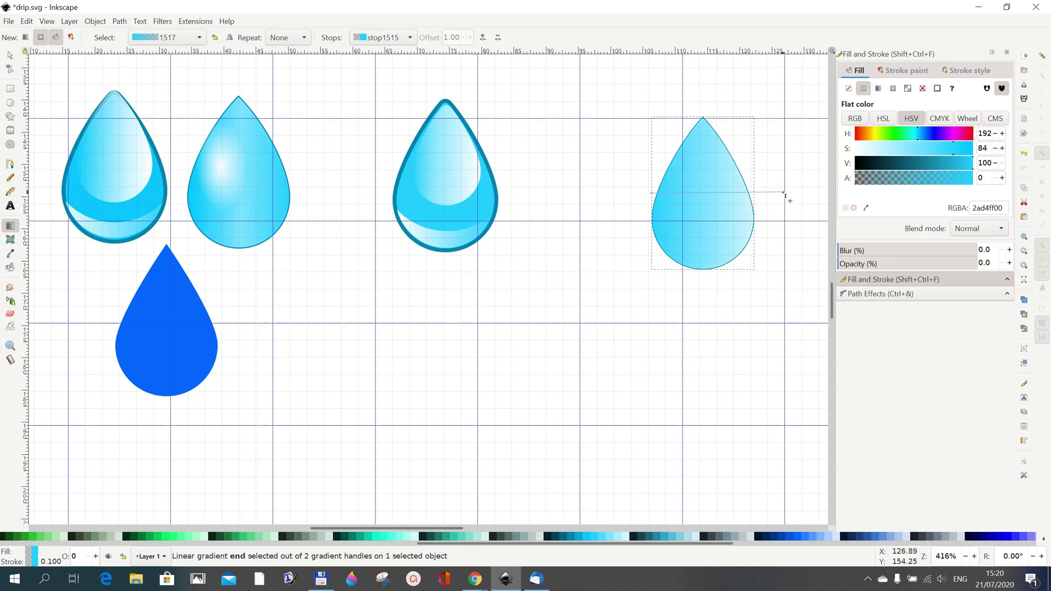
{"action": "left_click_drag", "start_coordinate": [784, 194], "coordinate": [806, 196]}
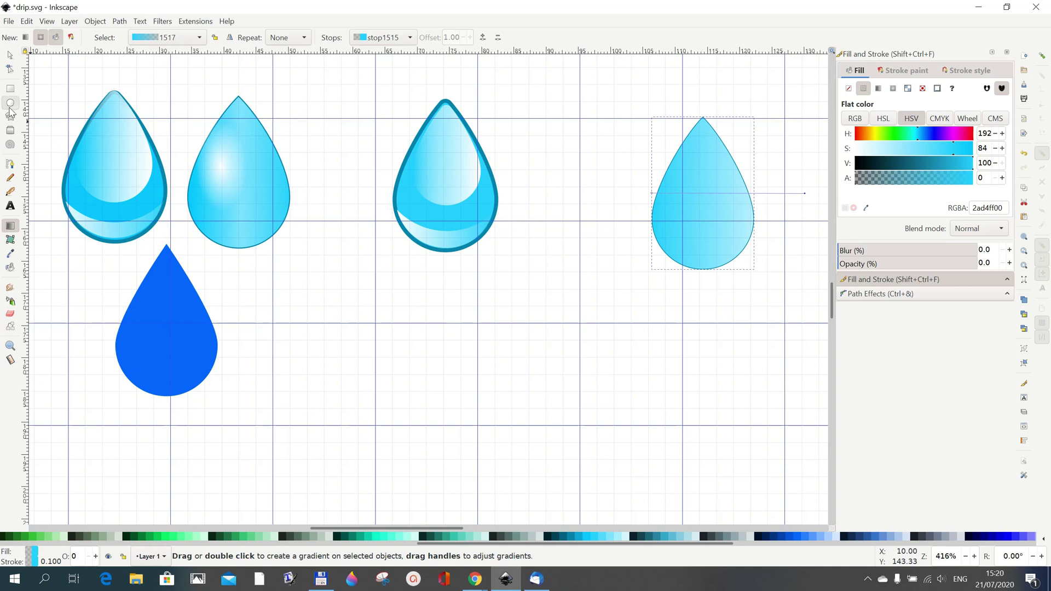
Step: Draw an upright ellipse with radii of about 3.85 by 6.46 mm and place it over the left half of the drop
{"action": "left_click", "coordinate": [11, 105]}
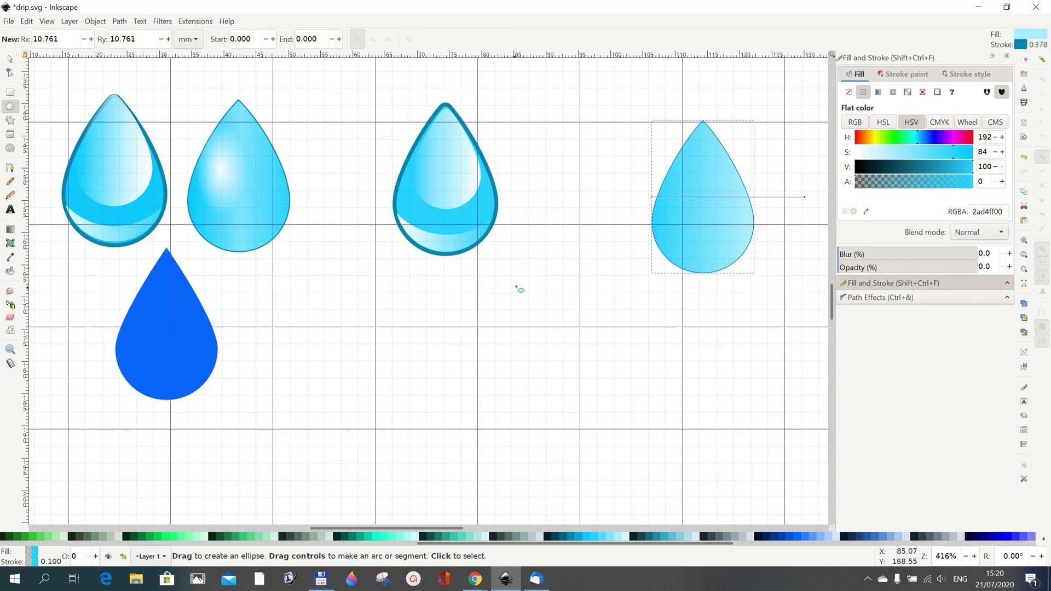
{"action": "left_click_drag", "start_coordinate": [535, 290], "coordinate": [584, 371]}
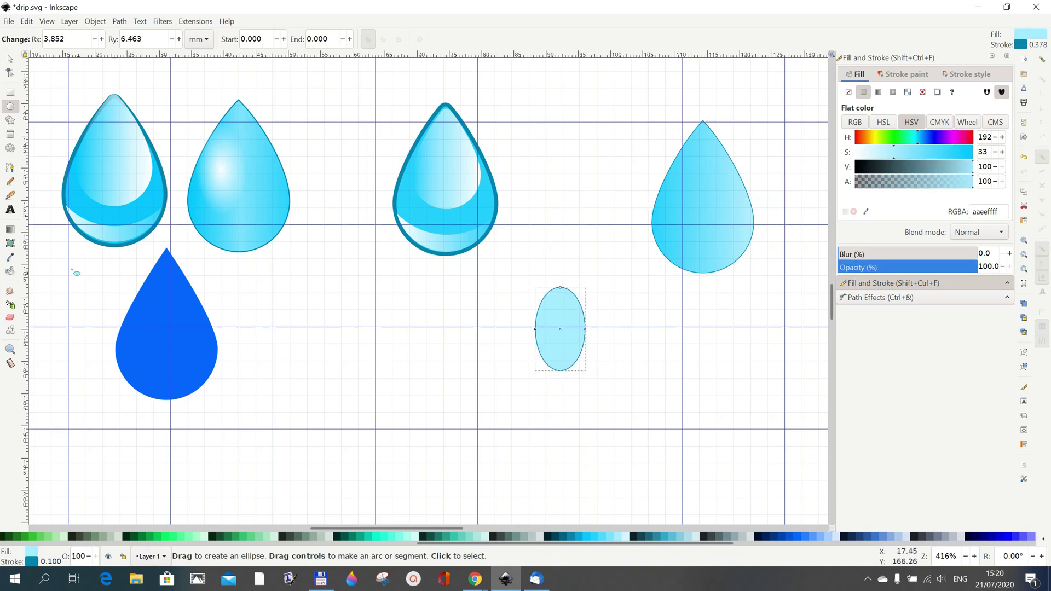
{"action": "left_click", "coordinate": [11, 59]}
{"action": "left_click_drag", "start_coordinate": [558, 332], "coordinate": [688, 201]}
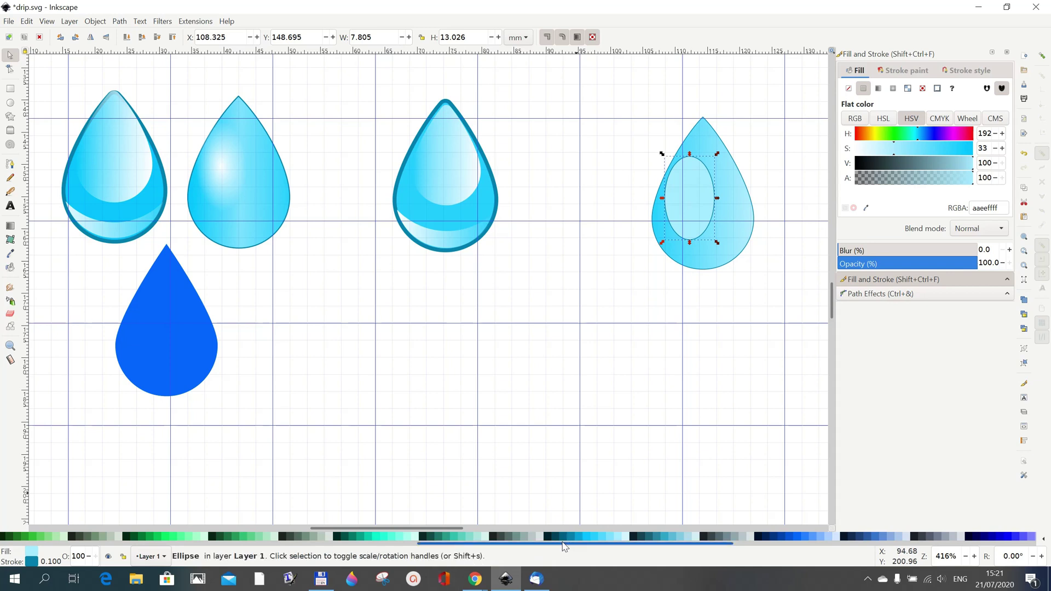
Step: Fill the ellipse with white and turn that fill into a radial gradient fading outward to transparent
{"action": "left_click_drag", "start_coordinate": [563, 543], "coordinate": [77, 547]}
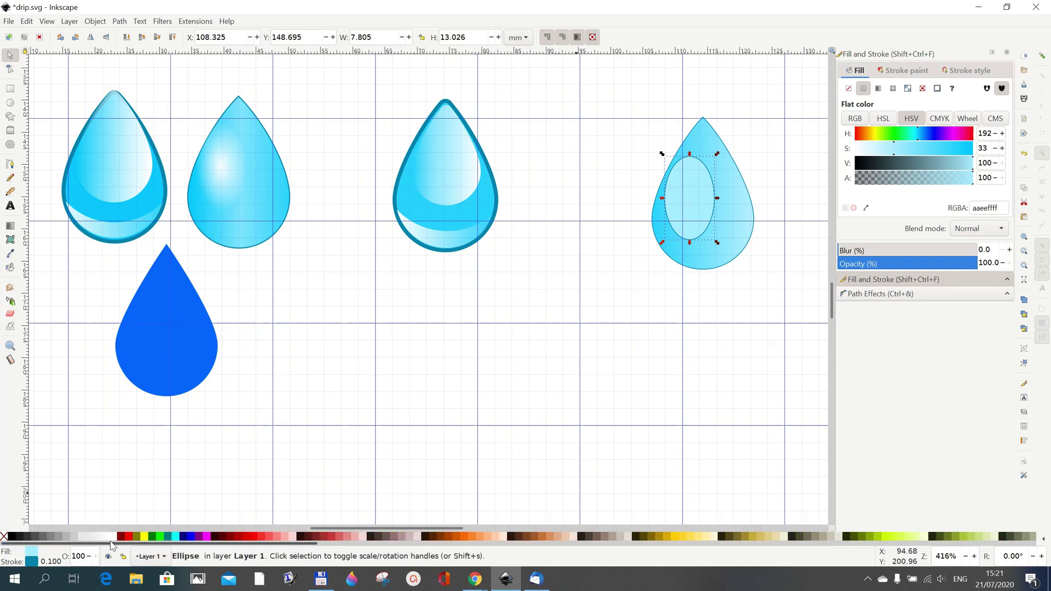
{"action": "left_click", "coordinate": [114, 537]}
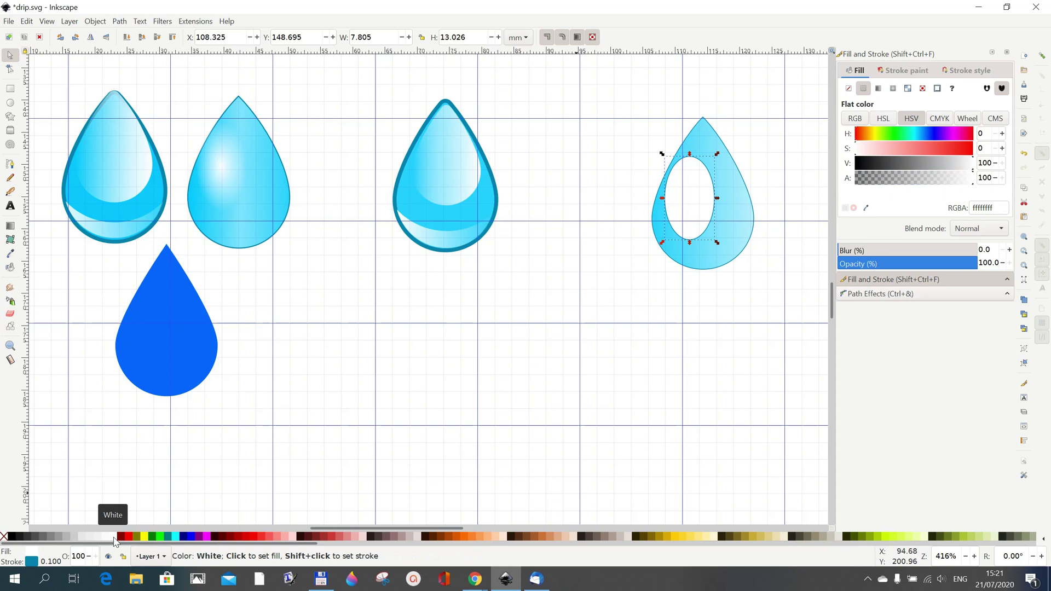
{"action": "left_click", "coordinate": [893, 89]}
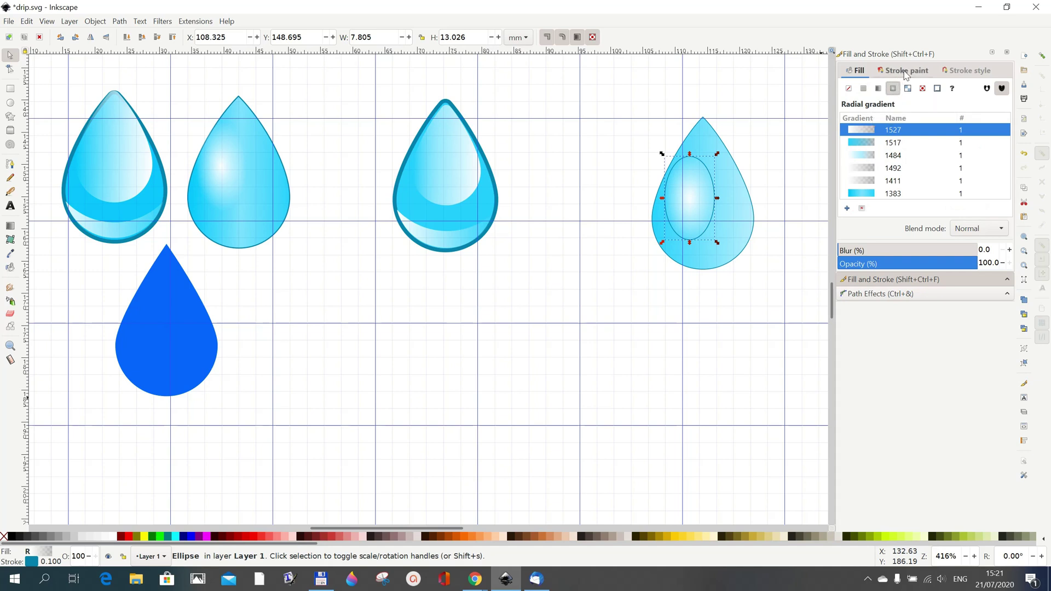
Step: Remove the outline from the highlight ellipse and deselect it
{"action": "left_click", "coordinate": [903, 74]}
{"action": "left_click", "coordinate": [959, 74]}
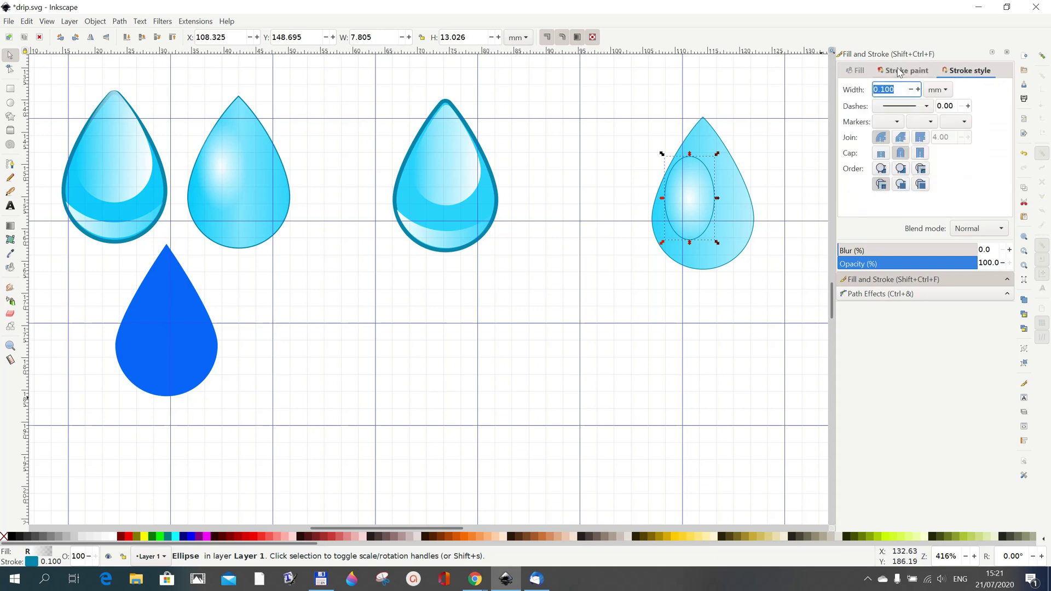
{"action": "left_click", "coordinate": [901, 73]}
{"action": "left_click", "coordinate": [848, 89]}
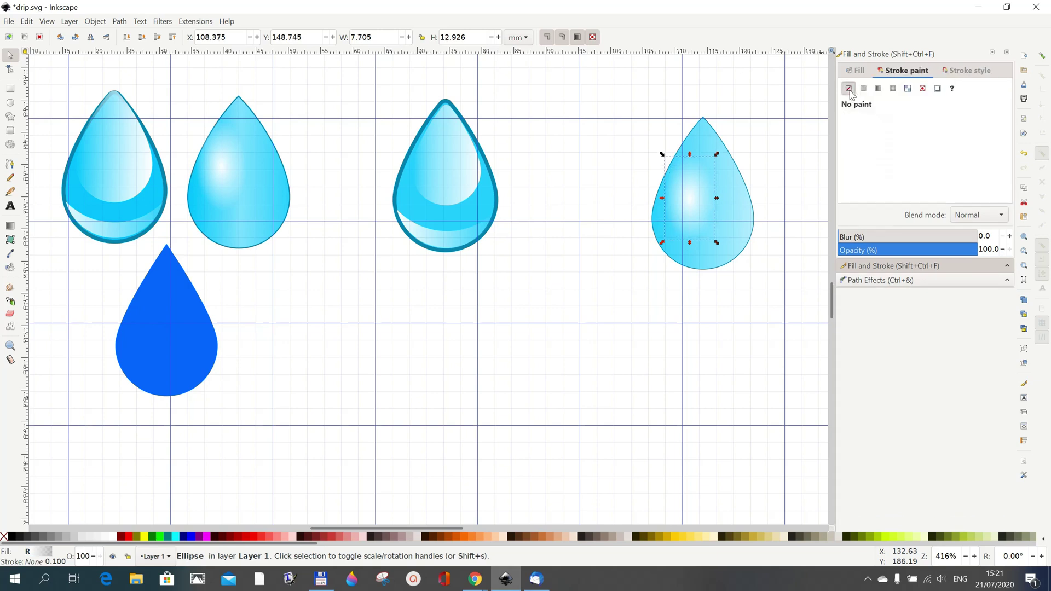
{"action": "left_click", "coordinate": [697, 307]}
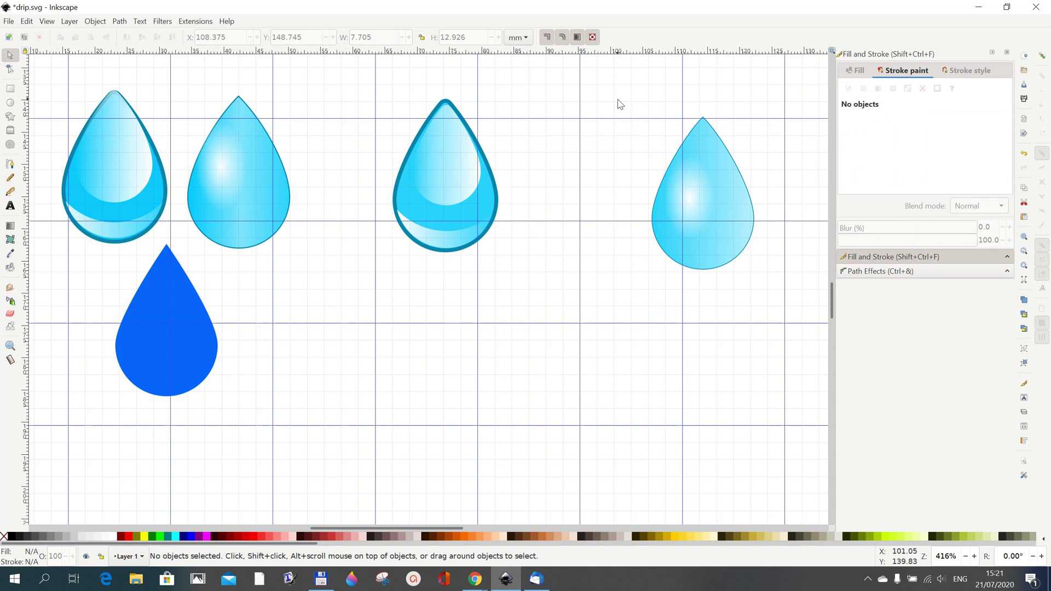
Step: Group the second drop with its highlight and move the group beside the first finished drop, at about X 88.9, Y 142.1 mm
{"action": "left_click_drag", "start_coordinate": [619, 101], "coordinate": [799, 300]}
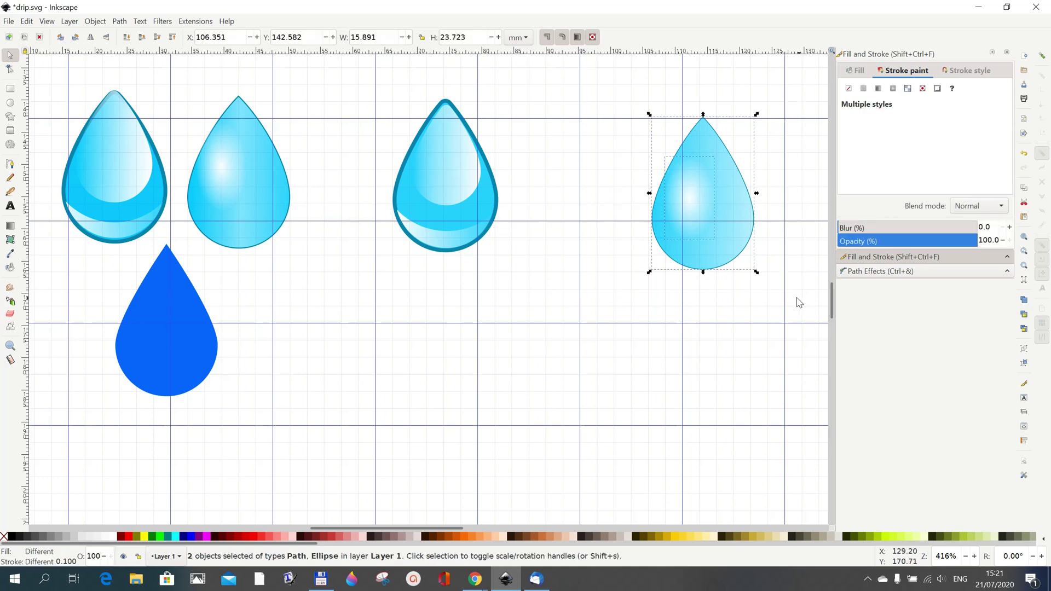
{"action": "left_click", "coordinate": [96, 22]}
{"action": "left_click", "coordinate": [104, 101]}
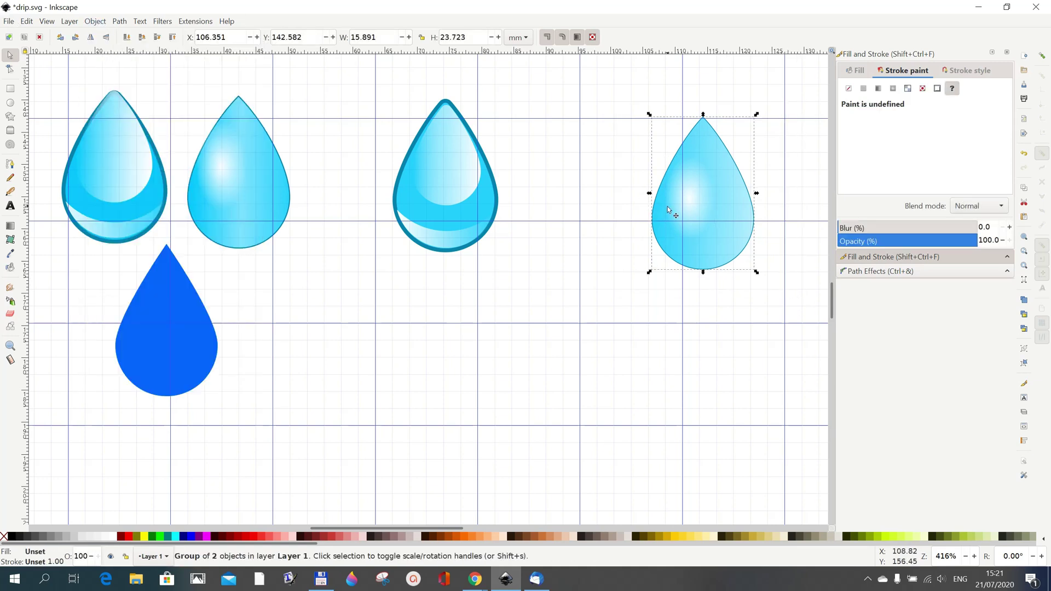
{"action": "left_click_drag", "start_coordinate": [705, 150], "coordinate": [592, 148]}
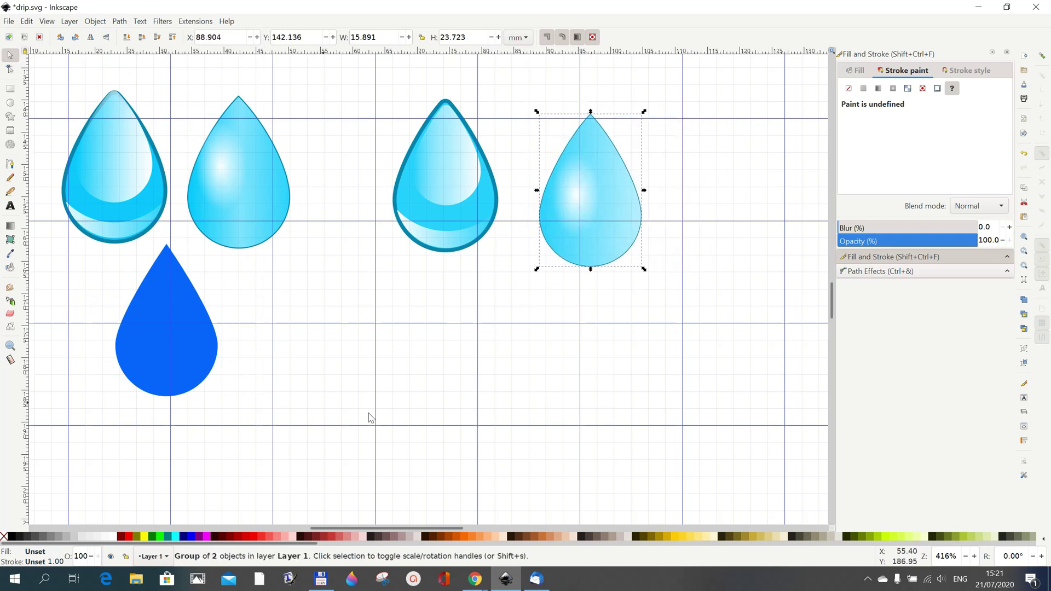
Step: Draw a circle of about 6.75 mm radius below the finished drops and fill it with the example drop's bright blue
{"action": "left_click", "coordinate": [10, 104]}
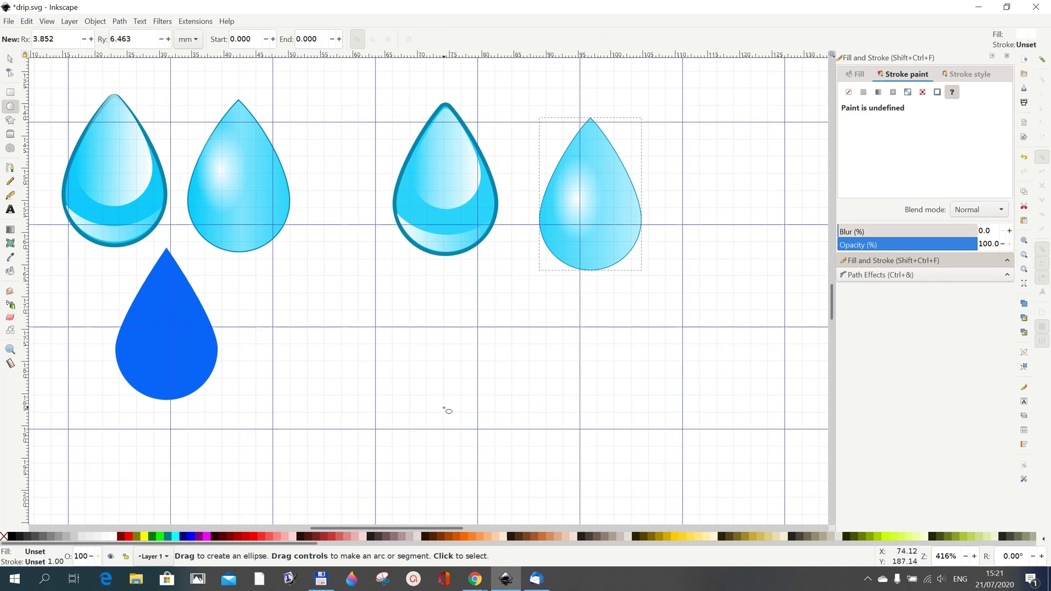
{"action": "key", "text": "shift"}
{"action": "key", "text": "ctrl"}
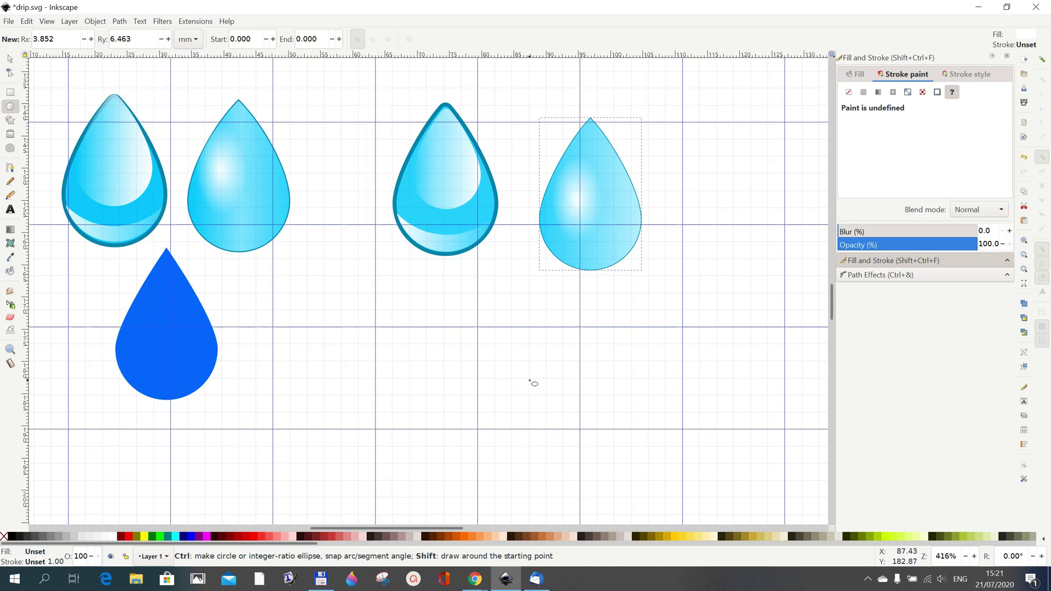
{"action": "mouse_move", "coordinate": [534, 383]}
{"action": "left_mouse_down"}
{"action": "mouse_move", "coordinate": [583, 427]}
{"action": "mouse_move", "coordinate": [571, 426]}
{"action": "left_mouse_up"}
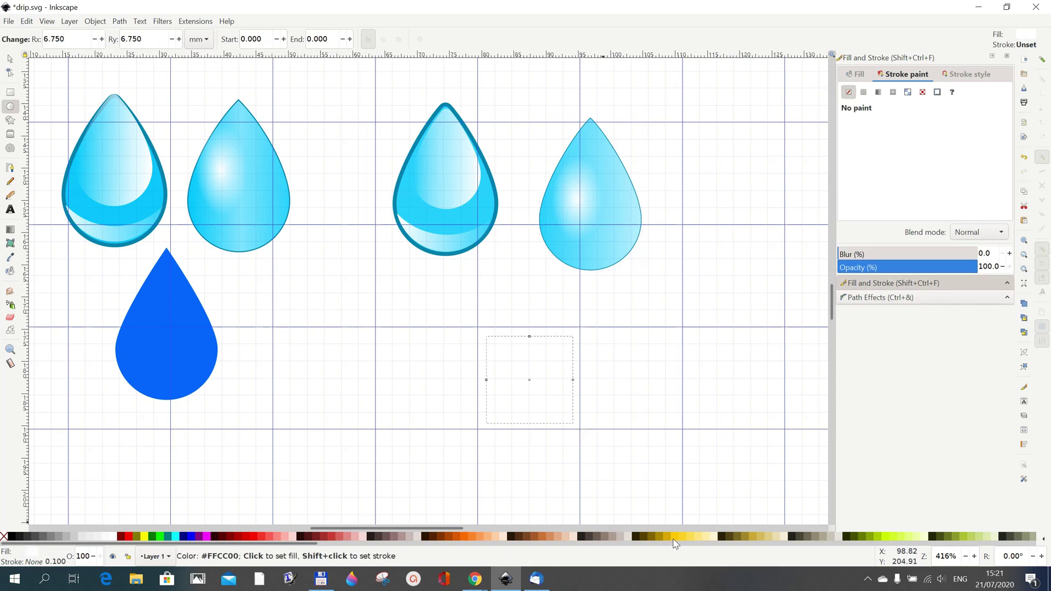
{"action": "left_click", "coordinate": [510, 544]}
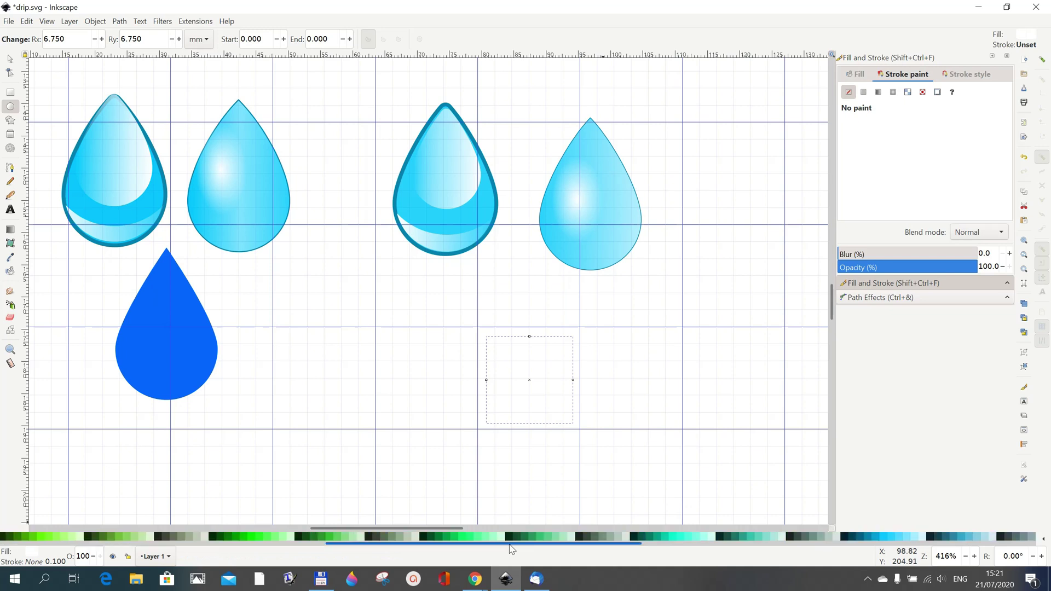
{"action": "left_click_drag", "start_coordinate": [510, 548], "coordinate": [612, 549]}
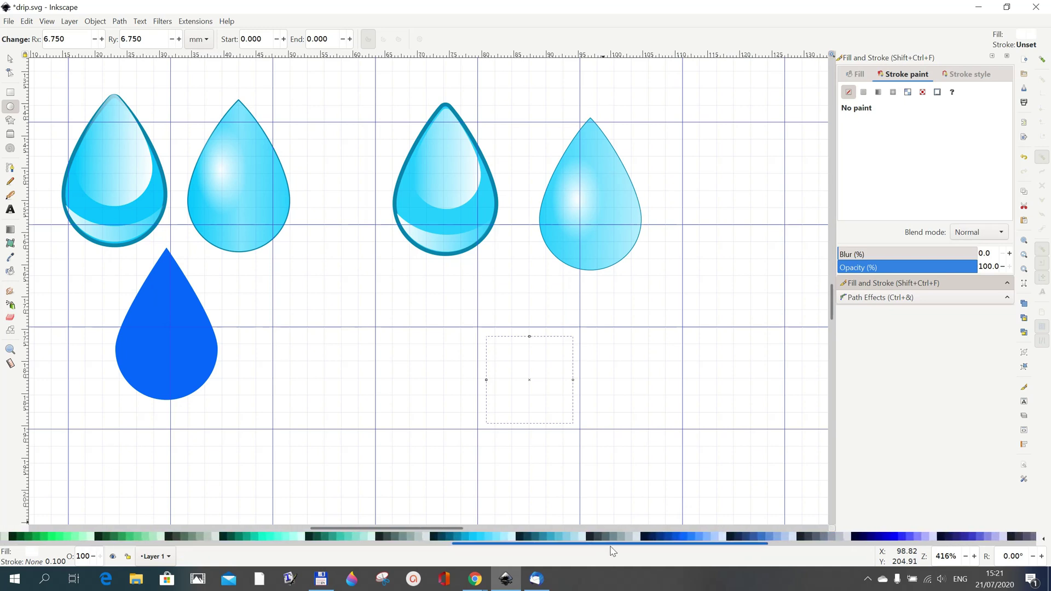
{"action": "left_click", "coordinate": [683, 539]}
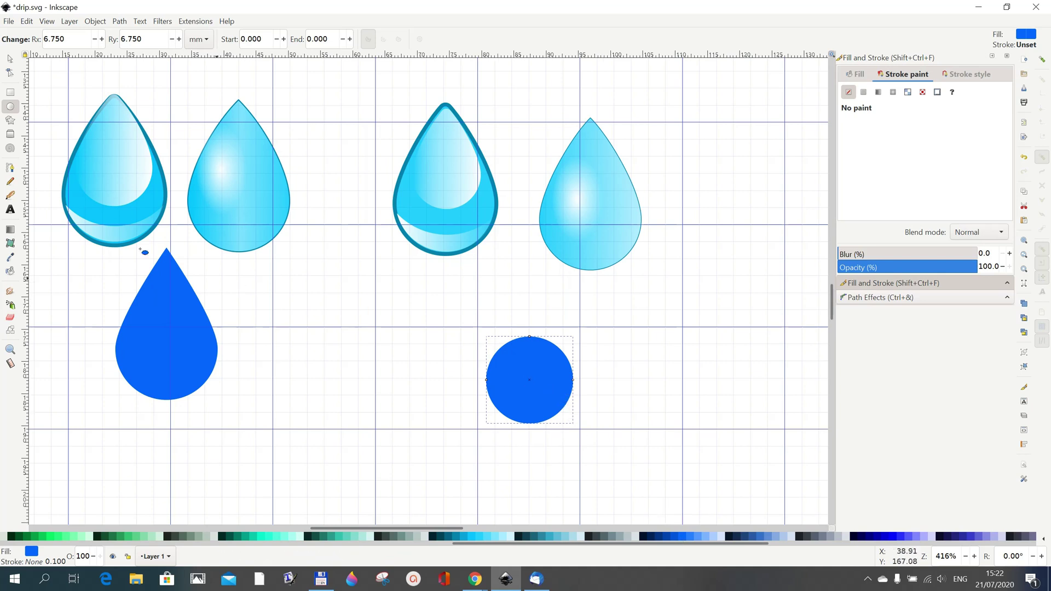
Step: Scale the blue circle uniformly about its centre to about 15.9 mm across and convert it to a path
{"action": "left_click", "coordinate": [10, 60]}
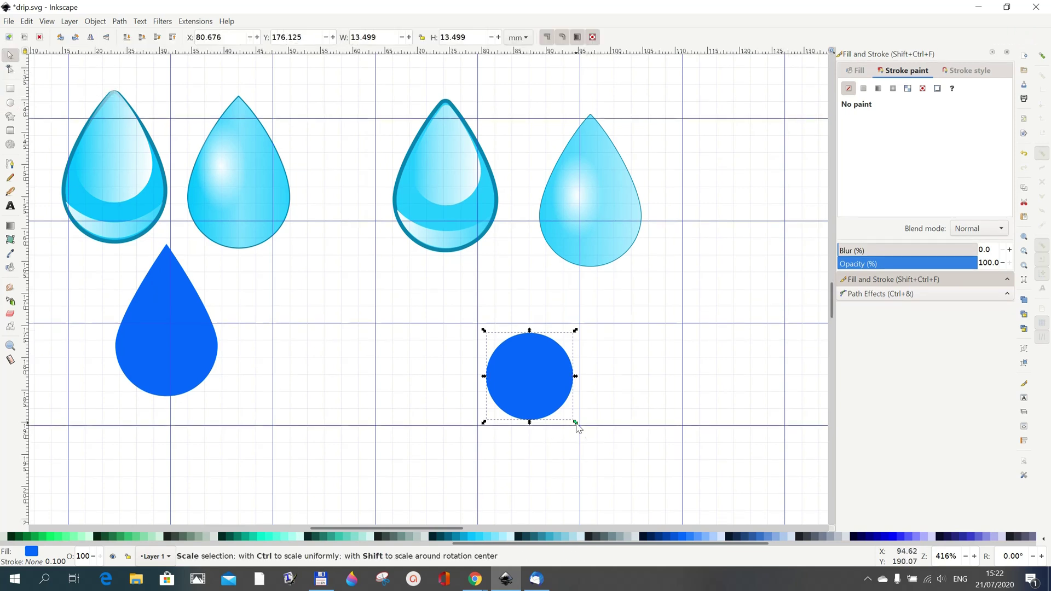
{"action": "left_click_drag", "start_coordinate": [576, 424], "coordinate": [589, 434]}
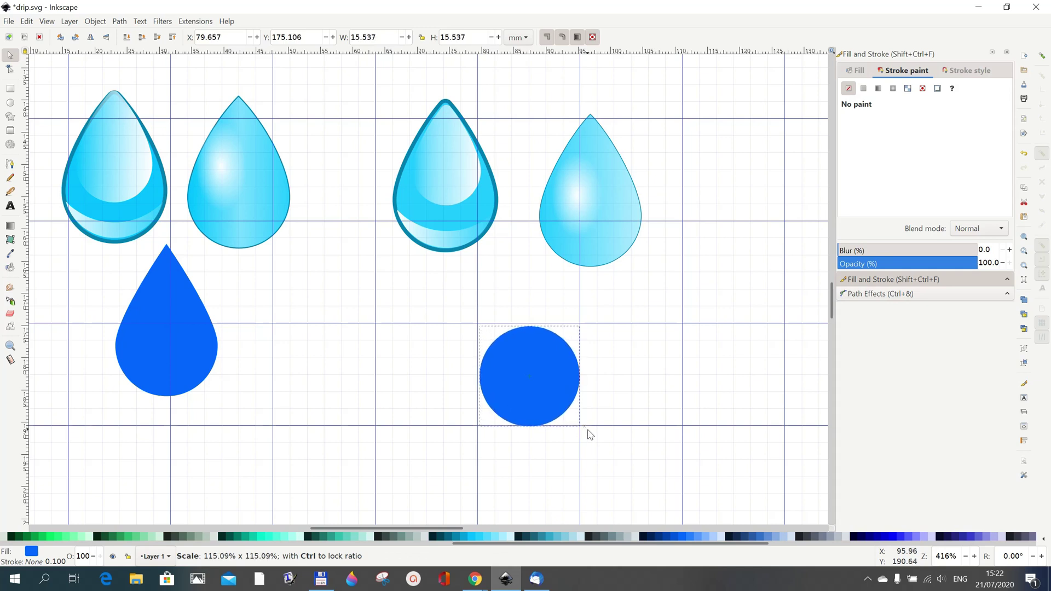
{"action": "left_click_drag", "start_coordinate": [590, 434], "coordinate": [589, 436]}
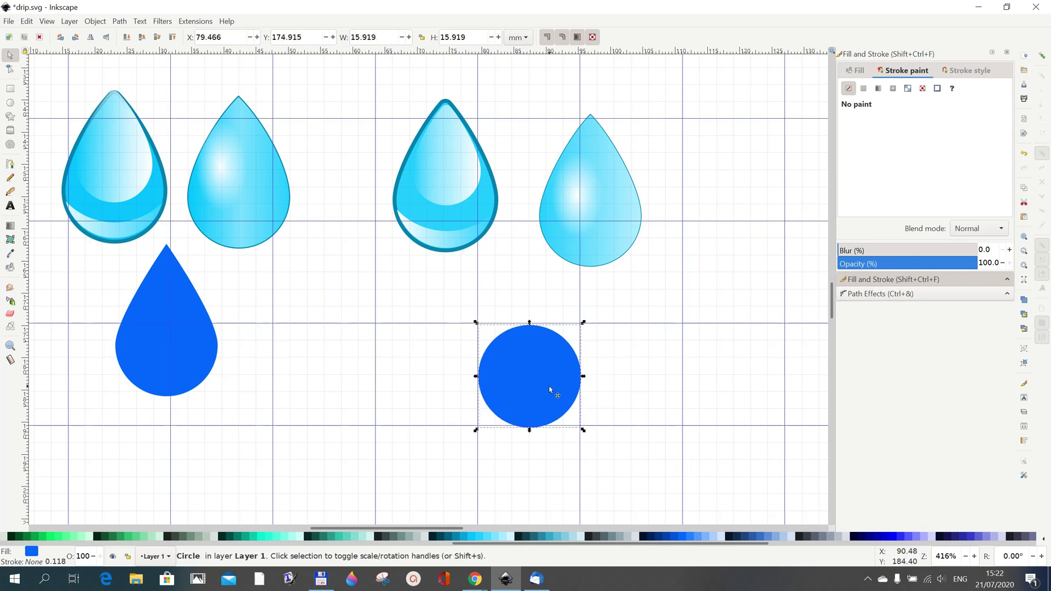
{"action": "left_click", "coordinate": [120, 22]}
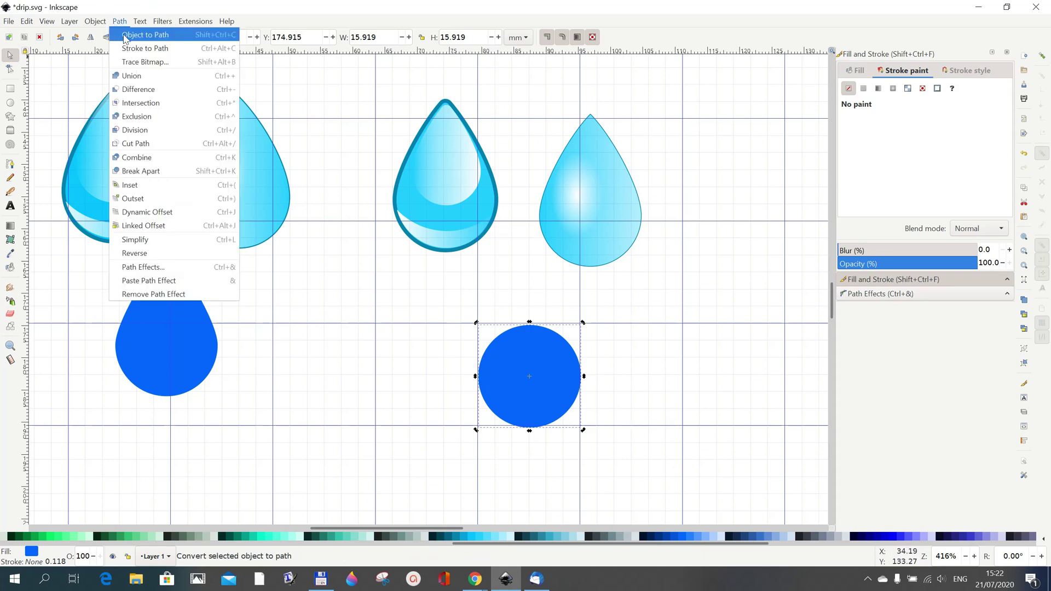
{"action": "left_click", "coordinate": [125, 36]}
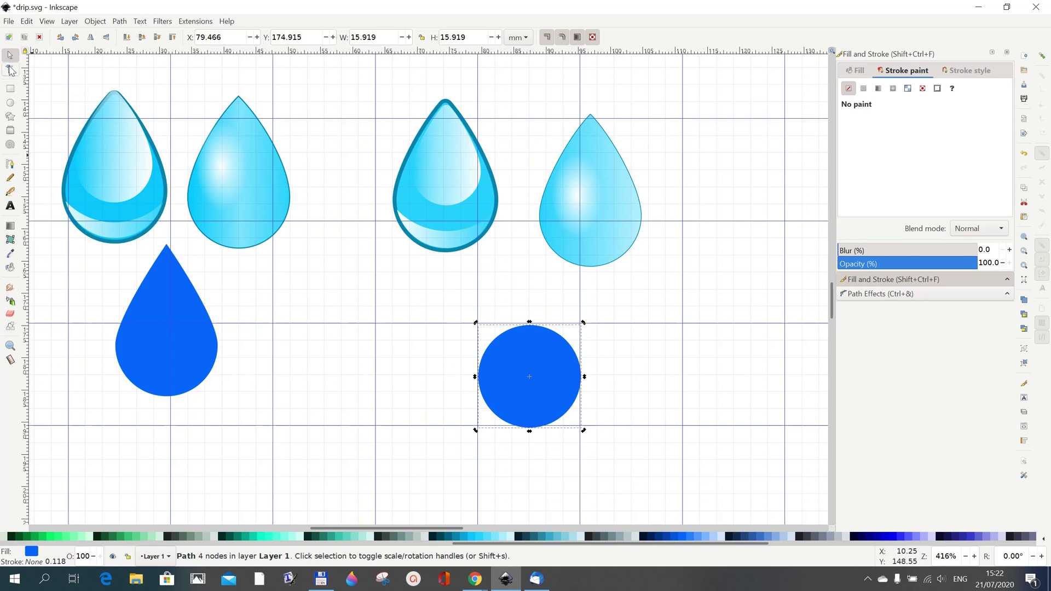
Step: Move the top node of the blue circle path straight up about 7.96 mm, to Y 166.956 mm
{"action": "left_click", "coordinate": [10, 70]}
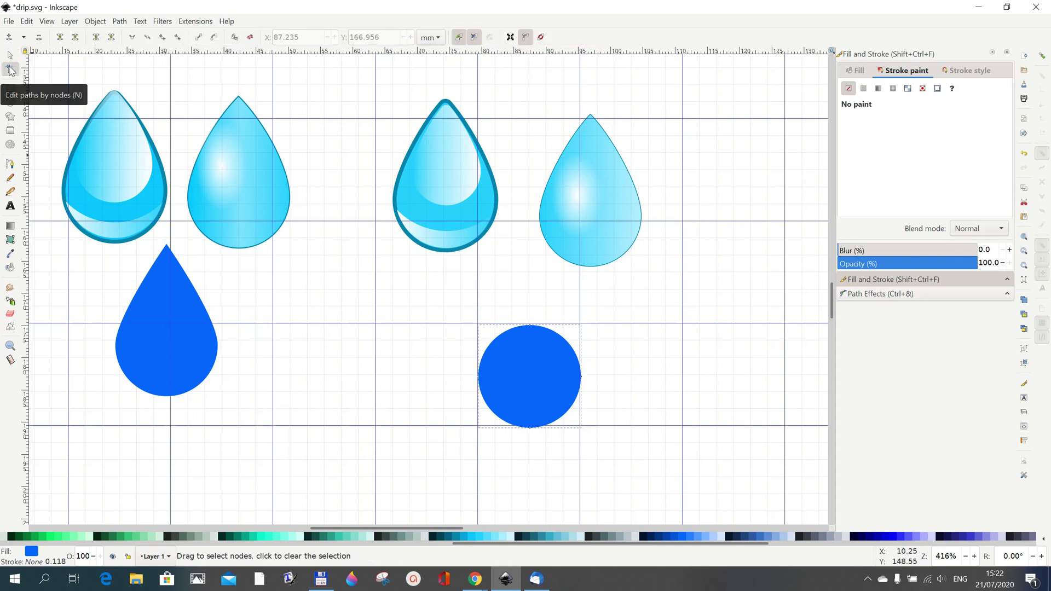
{"action": "left_click", "coordinate": [530, 325]}
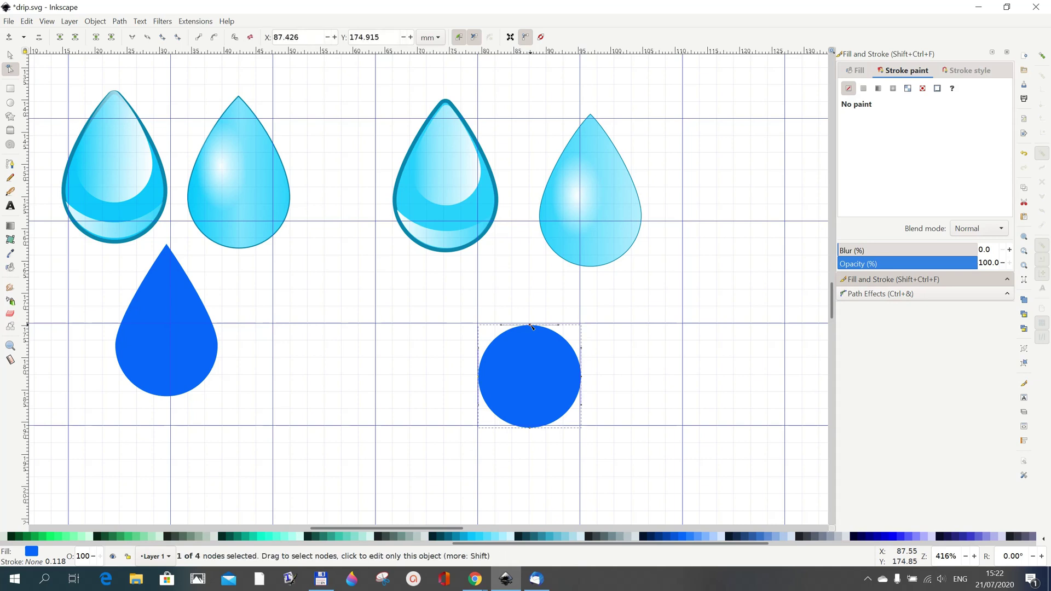
{"action": "left_click_drag", "start_coordinate": [530, 325], "coordinate": [532, 293]}
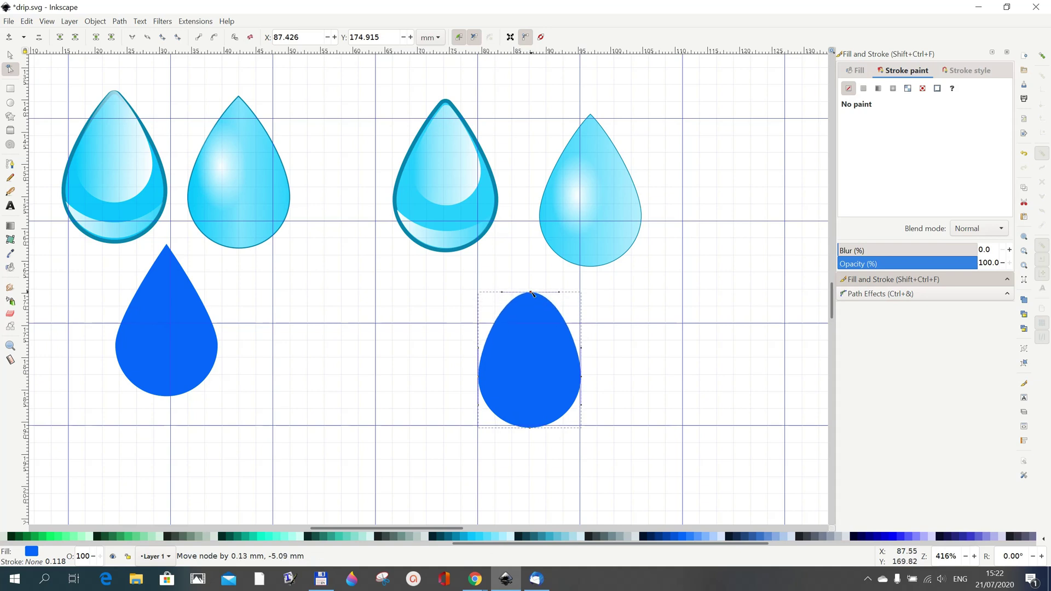
{"action": "left_click_drag", "start_coordinate": [532, 293], "coordinate": [530, 276]}
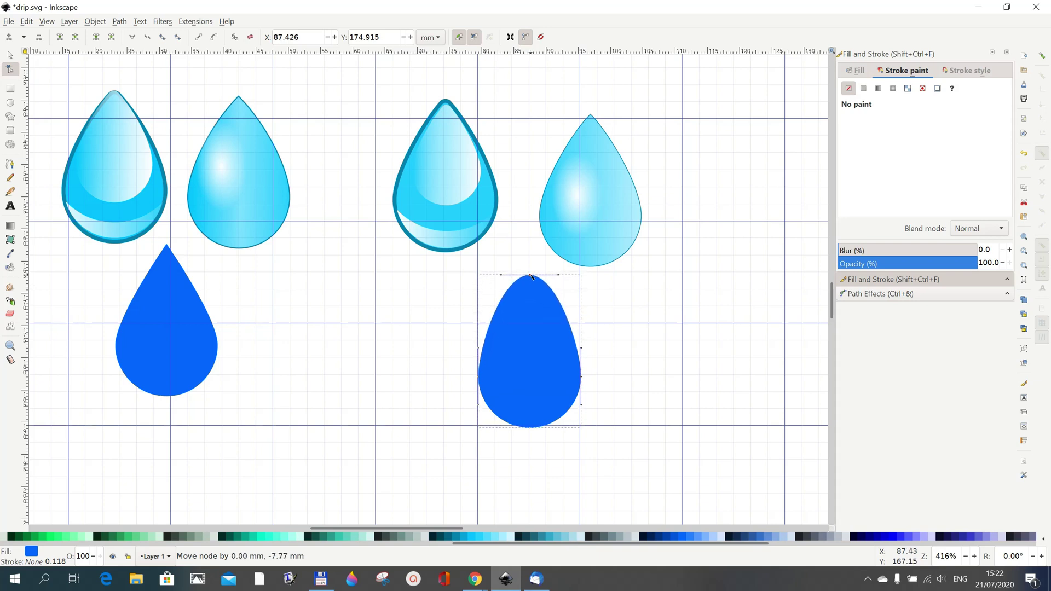
{"action": "left_click_drag", "start_coordinate": [529, 275], "coordinate": [530, 273]}
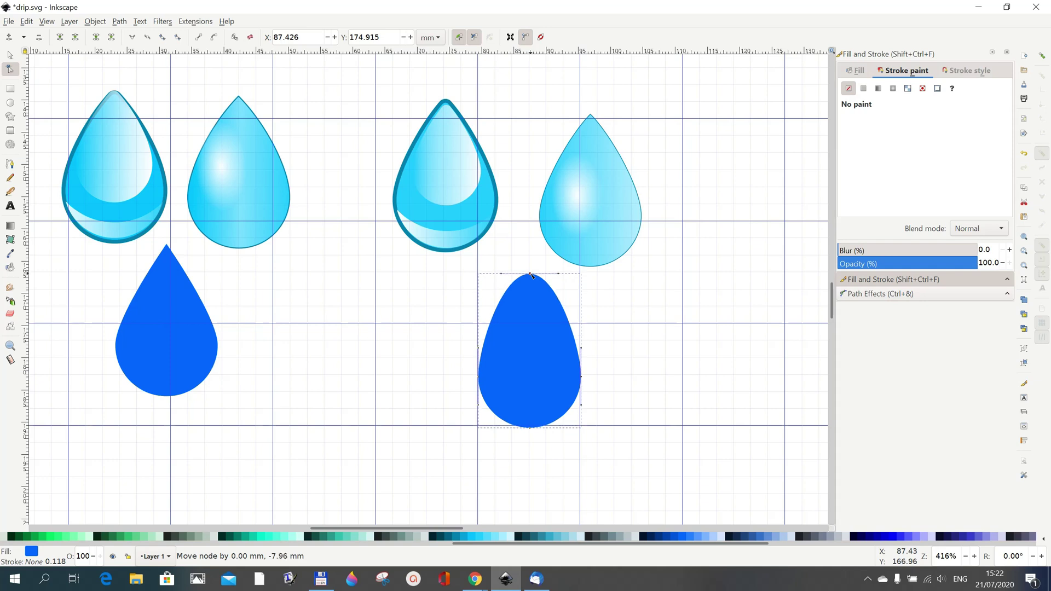
{"action": "left_click_drag", "start_coordinate": [530, 275], "coordinate": [531, 274]}
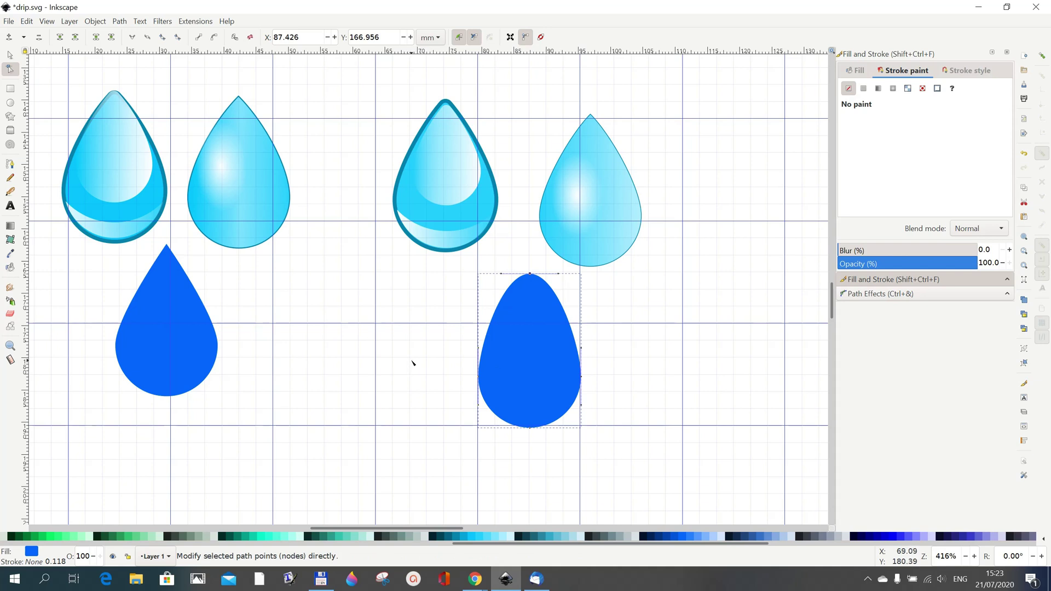
Step: Convert the top node of the blue shape to a corner node to form the drop's pointed tip, and finish node editing
{"action": "left_click_drag", "start_coordinate": [513, 257], "coordinate": [554, 295]}
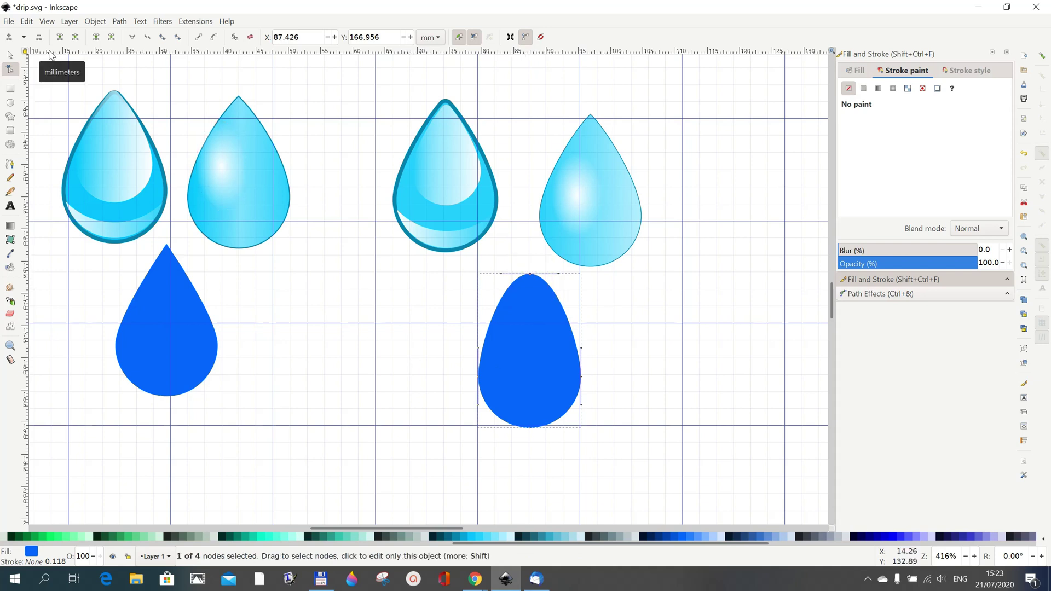
{"action": "left_click", "coordinate": [132, 37]}
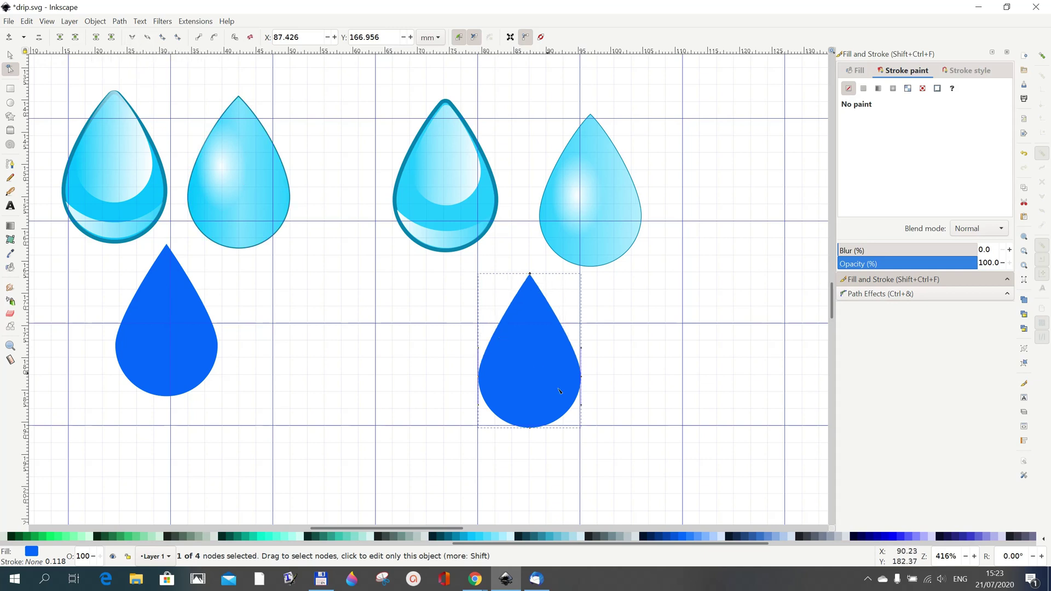
{"action": "key", "text": "s"}
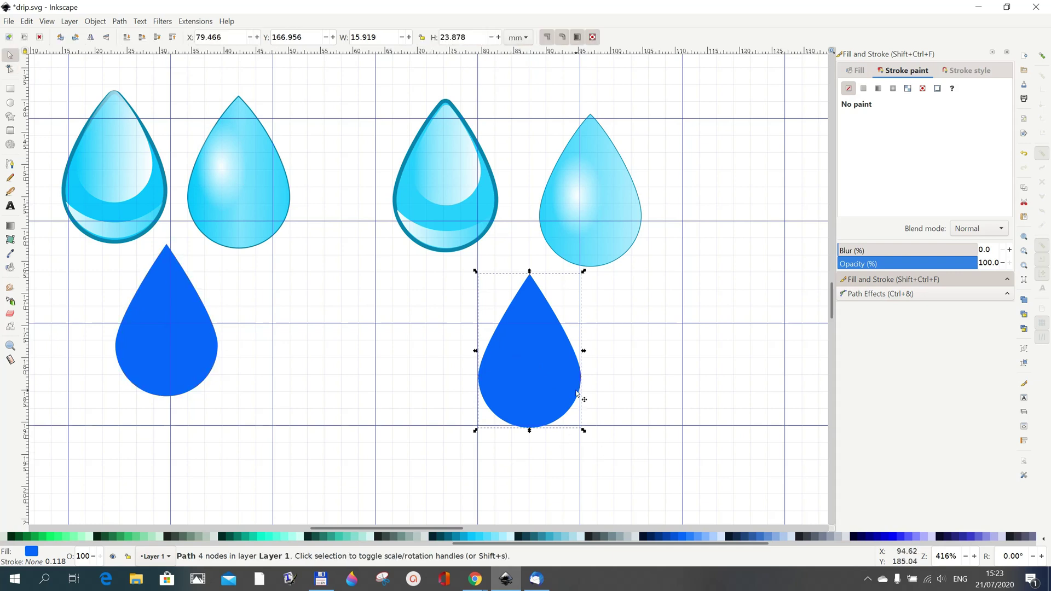
{"action": "left_click", "coordinate": [584, 399]}
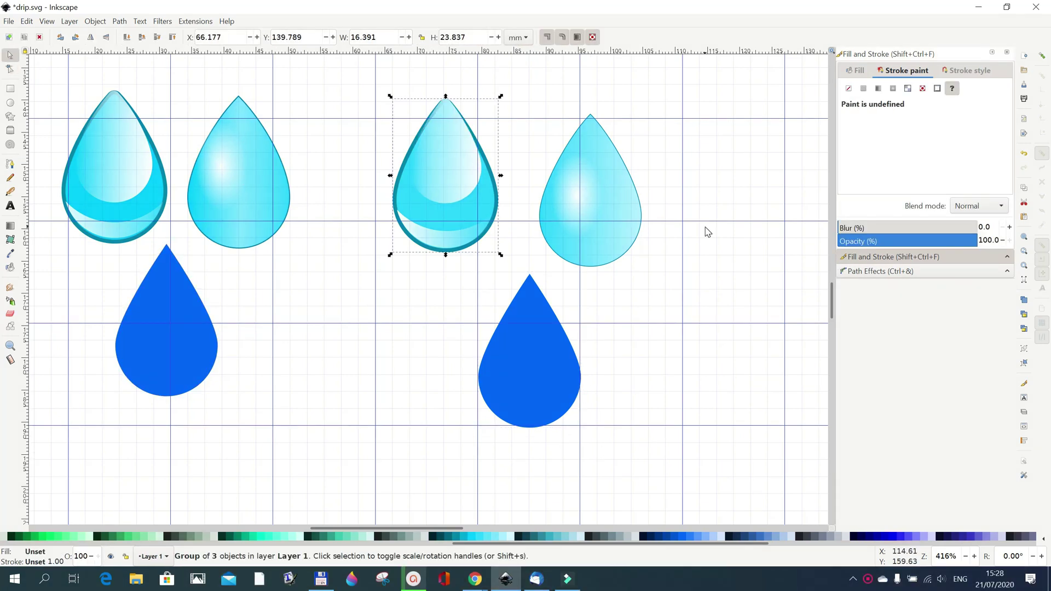
Step: Deselect the first finished drop and hide the page grid
{"action": "left_click", "coordinate": [707, 231]}
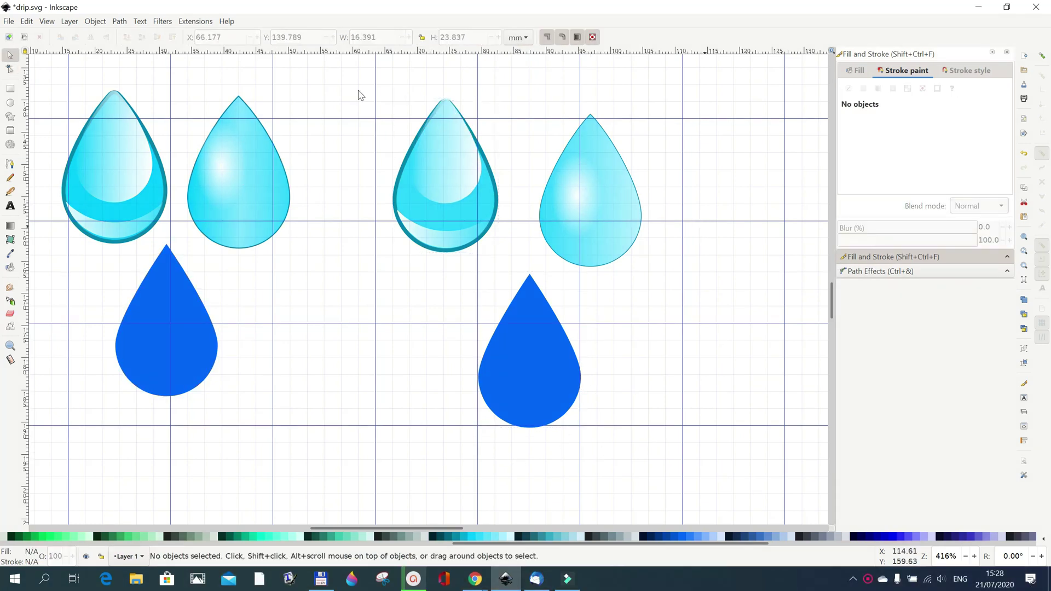
{"action": "left_click", "coordinate": [50, 24]}
{"action": "left_click", "coordinate": [54, 117]}
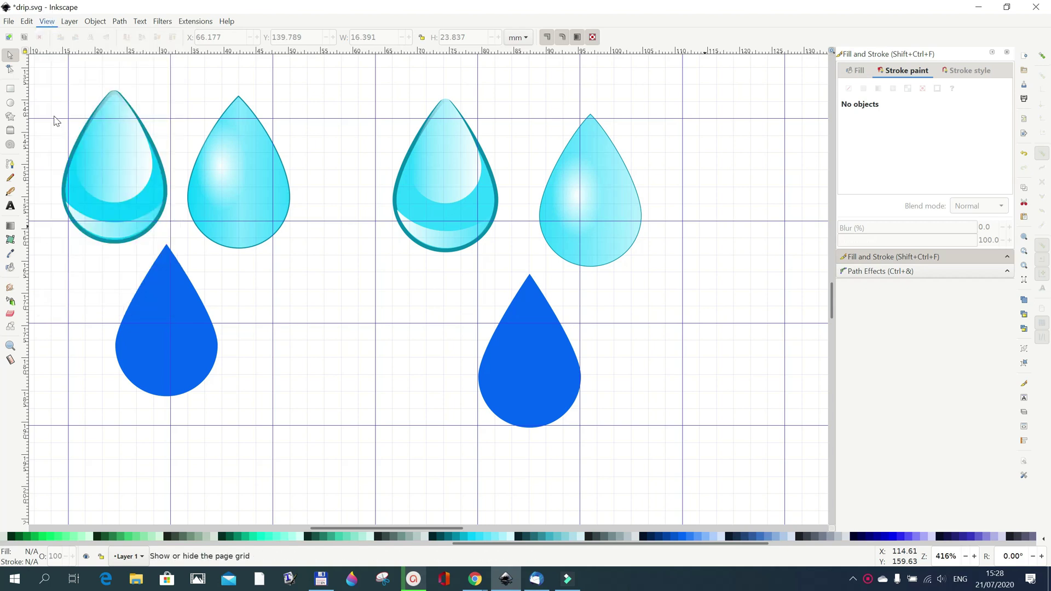